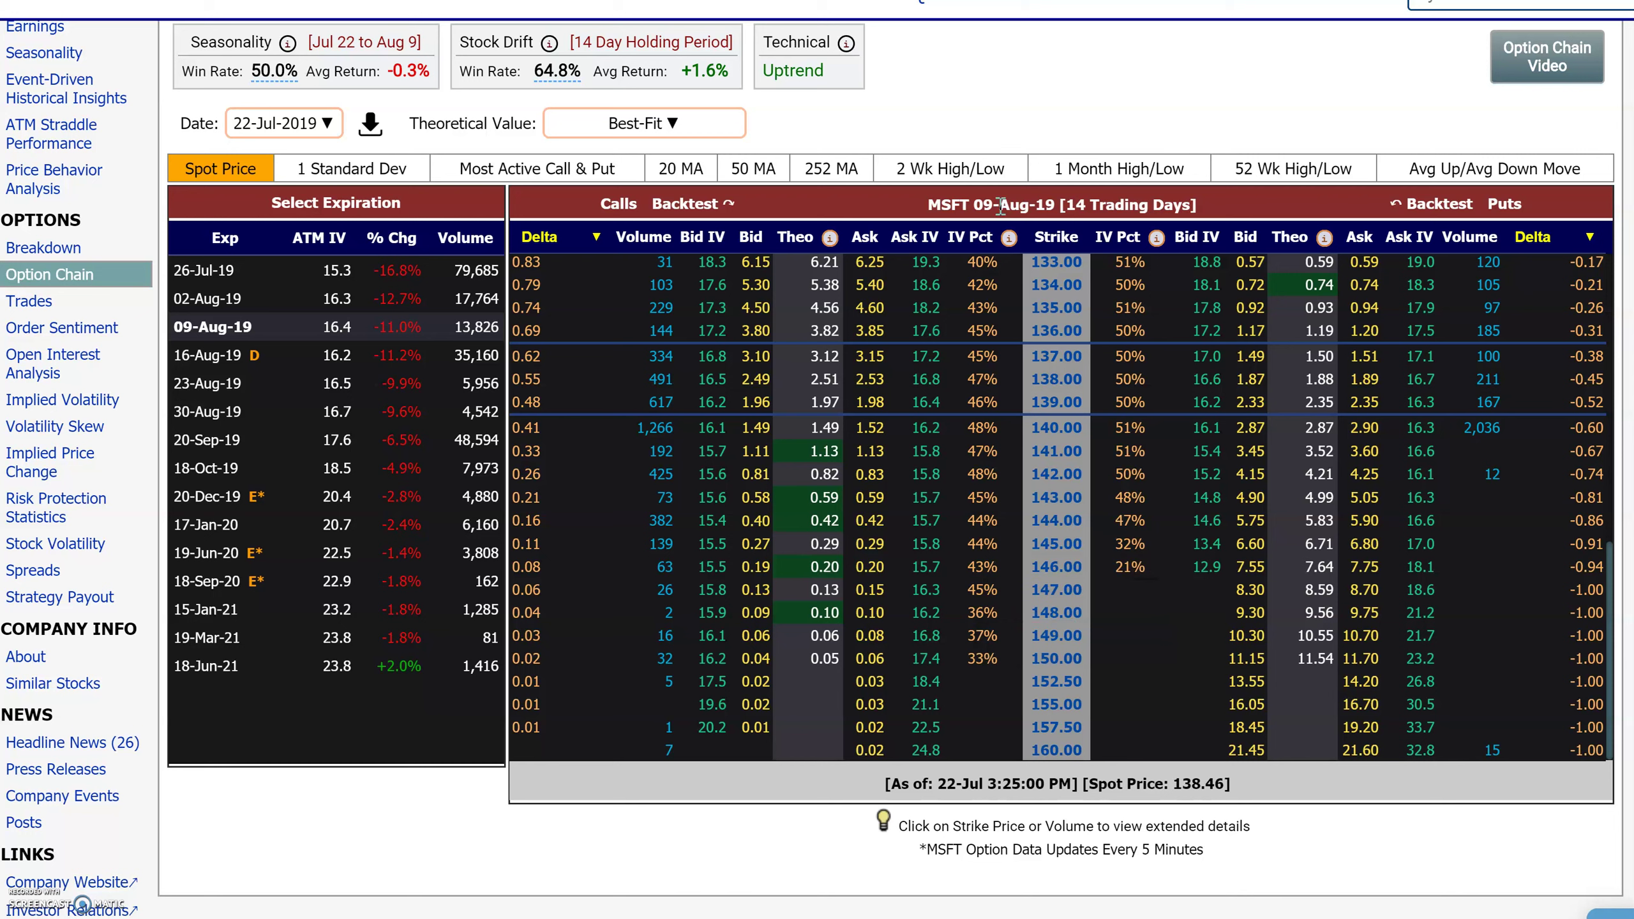
Load the payout diagram for buying one MSFT 09-Aug-19 142 call, chosen by its ask price in the option chain
drag(1106, 208, 1057, 205)
drag(1232, 785, 1179, 783)
mouse_move(1049, 487)
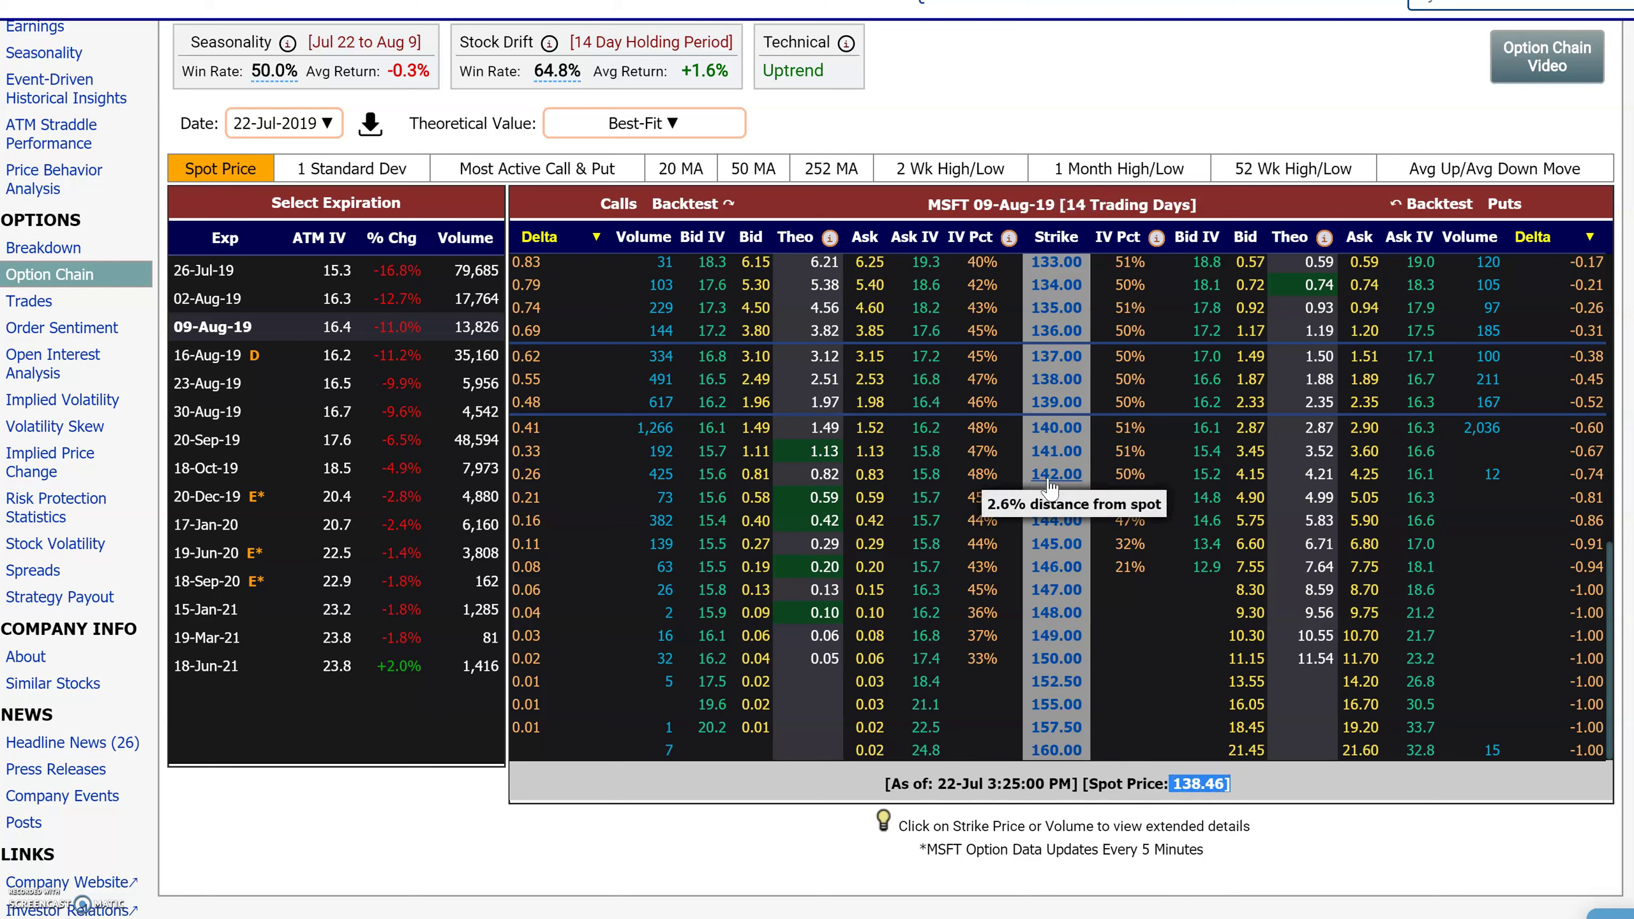
click(870, 476)
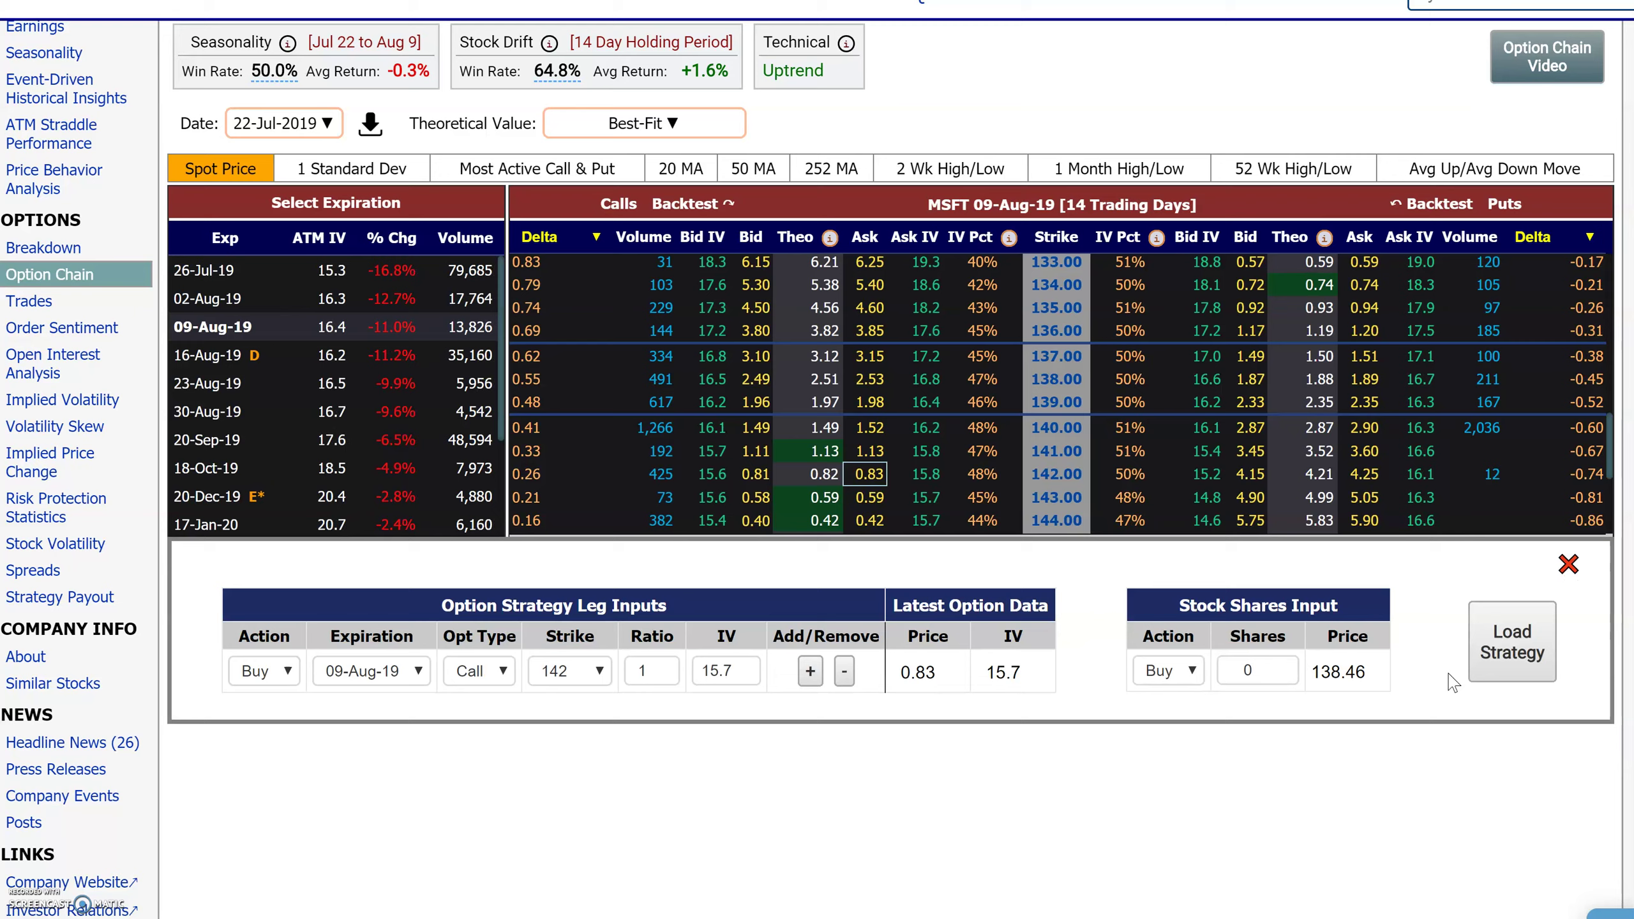
scroll(1546, 764, down, 1)
scroll(1546, 764, down, 2)
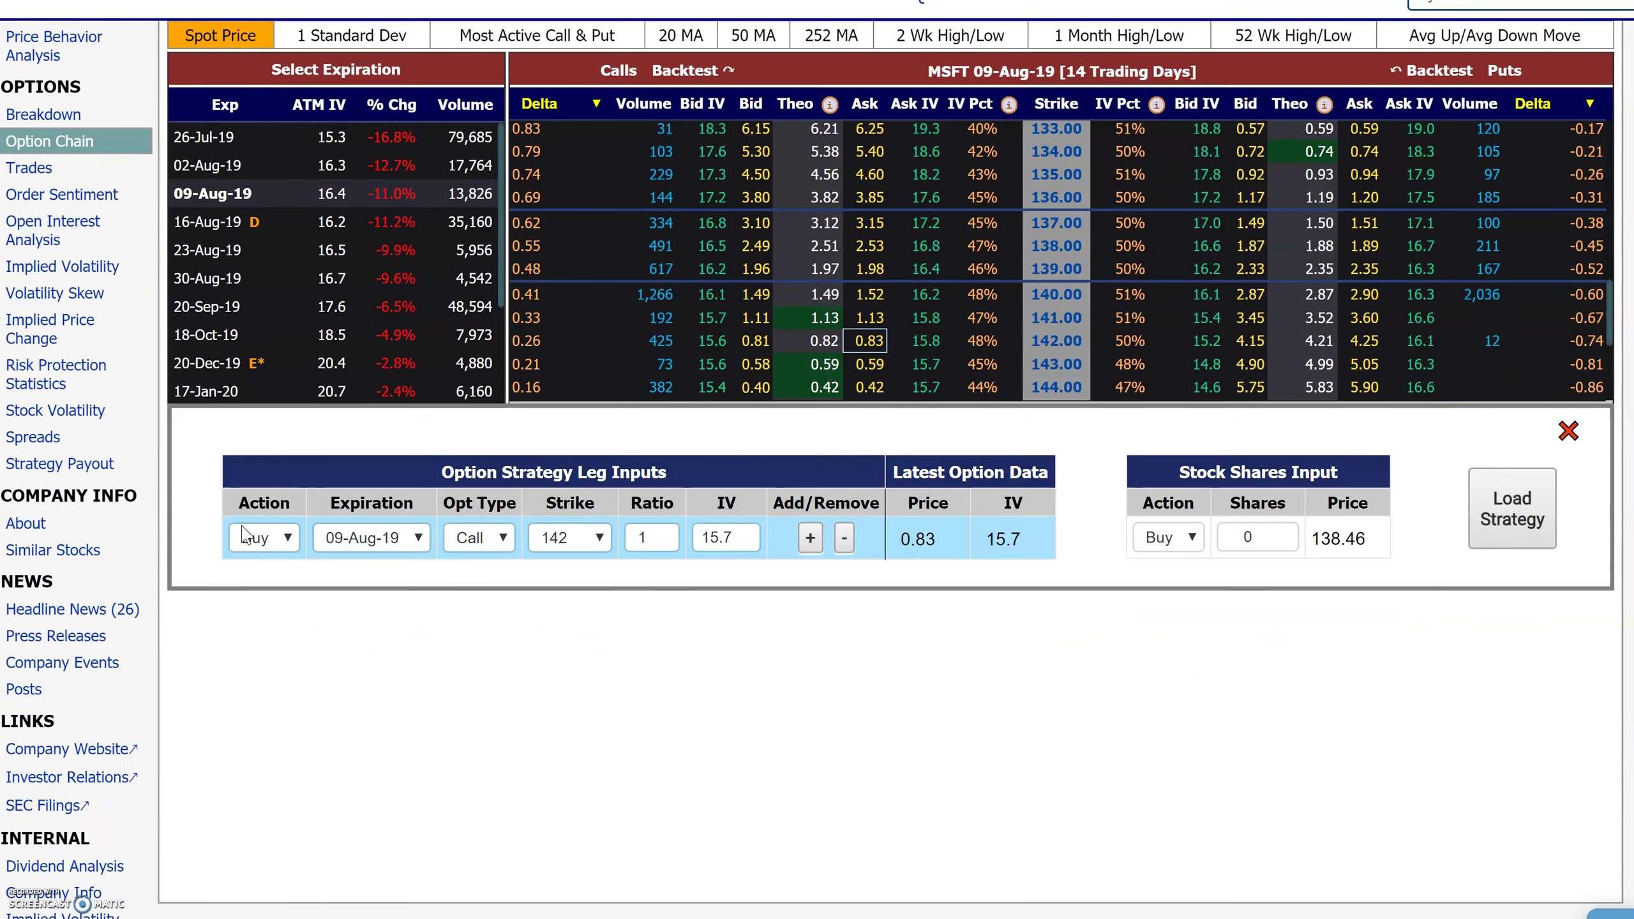
click(1518, 522)
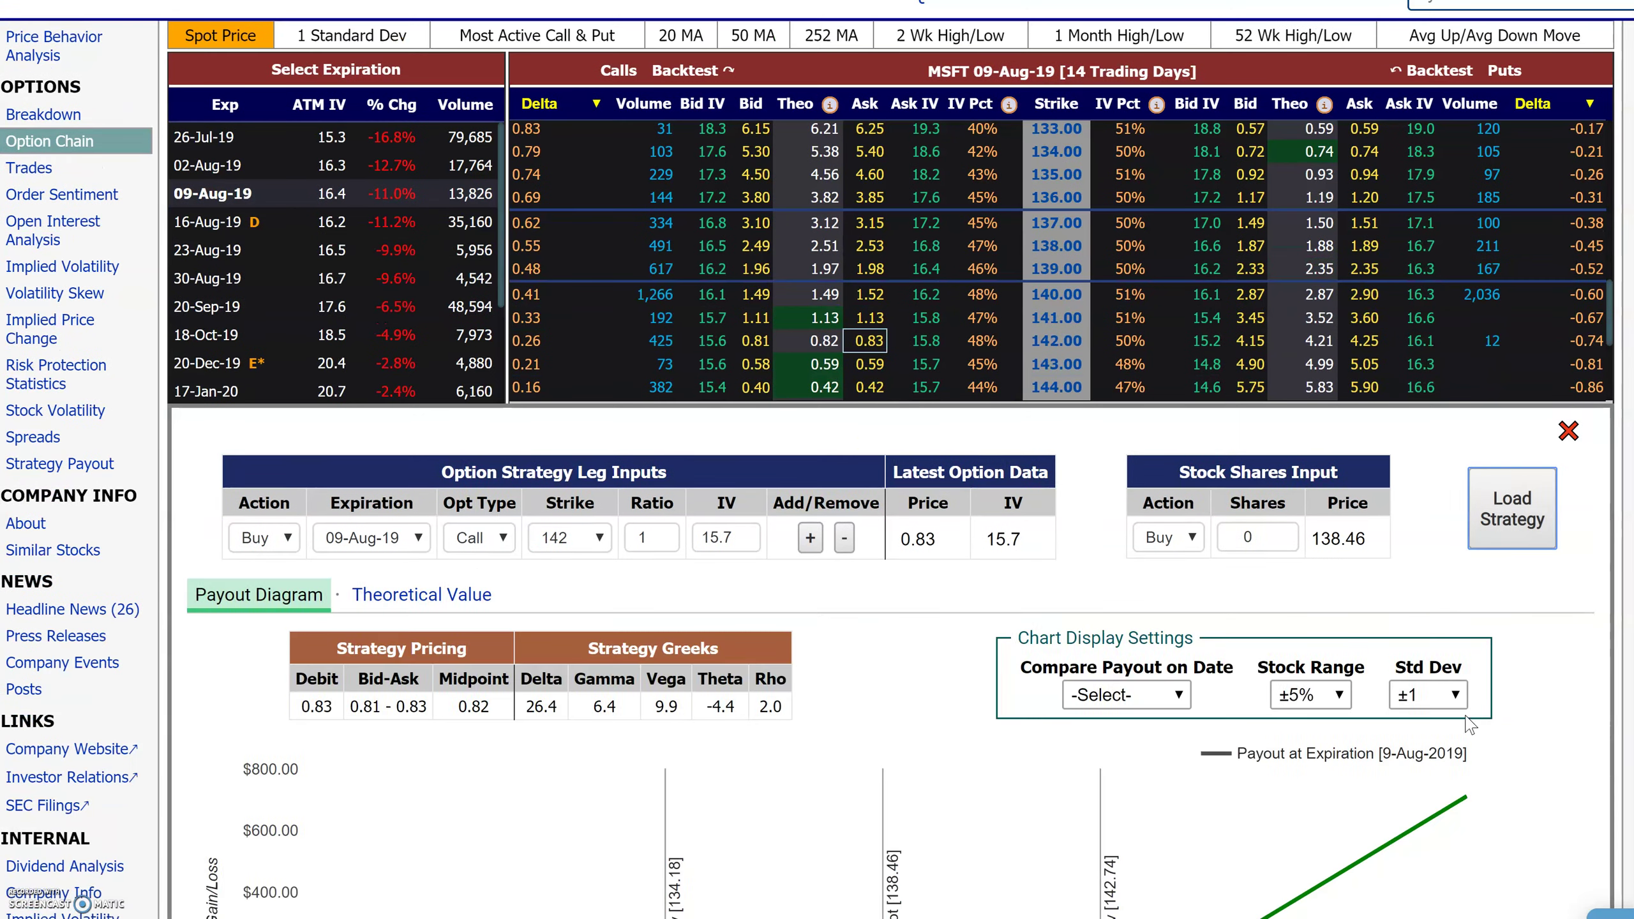
scroll(1470, 711, down, 4)
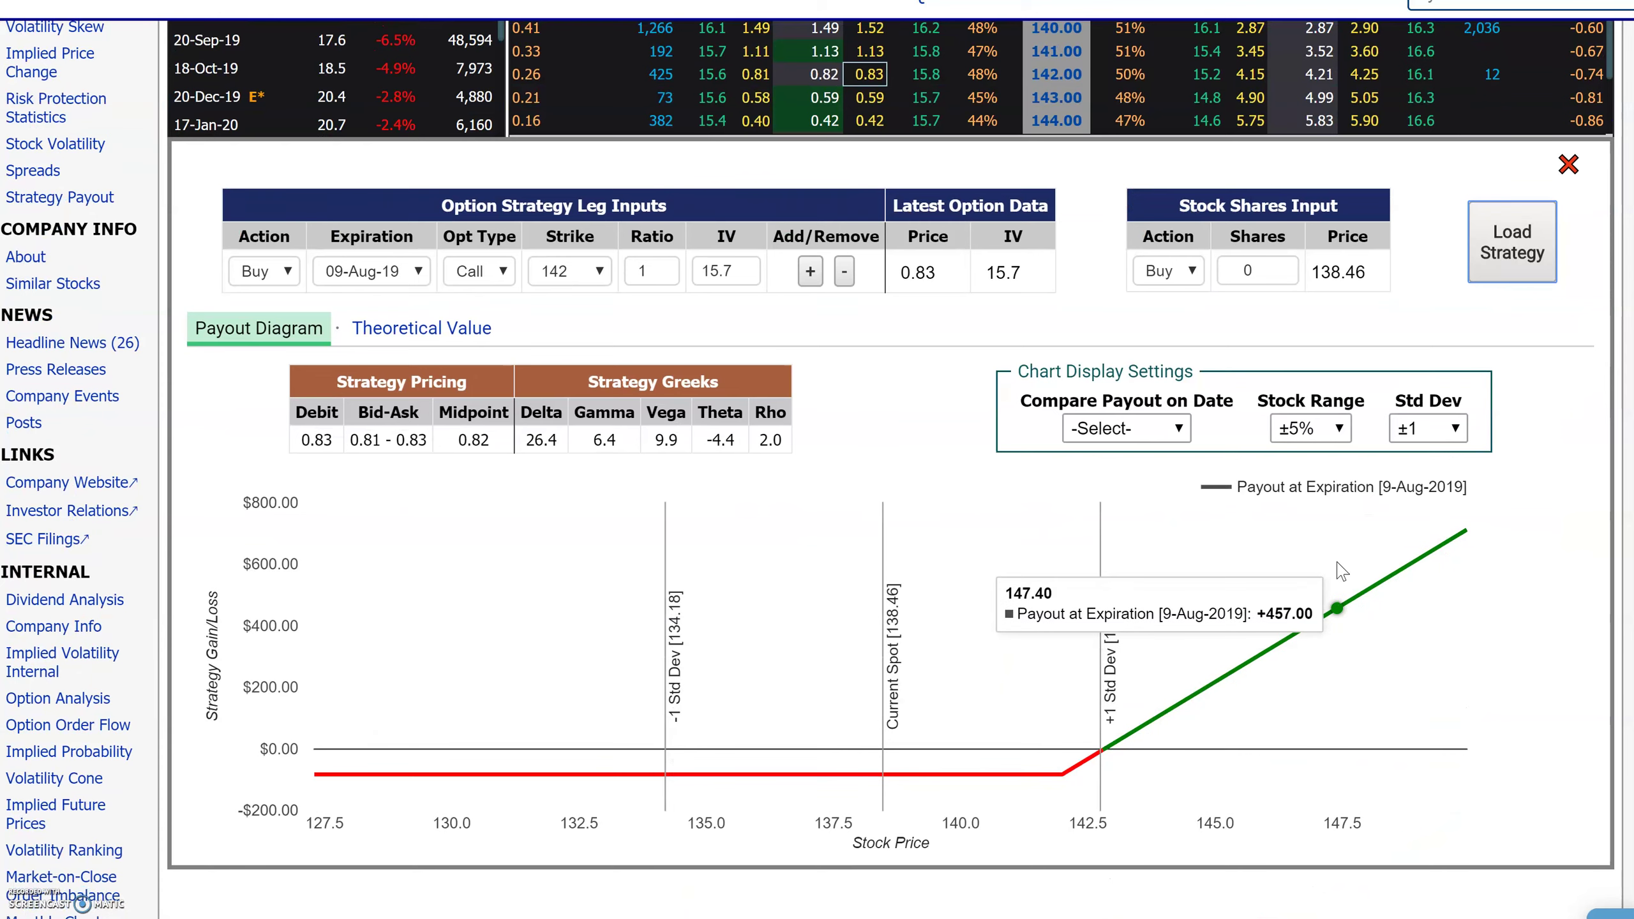
Open the strategy's theoretical value analysis and compare the theoretical value with the current bid-ask
click(459, 334)
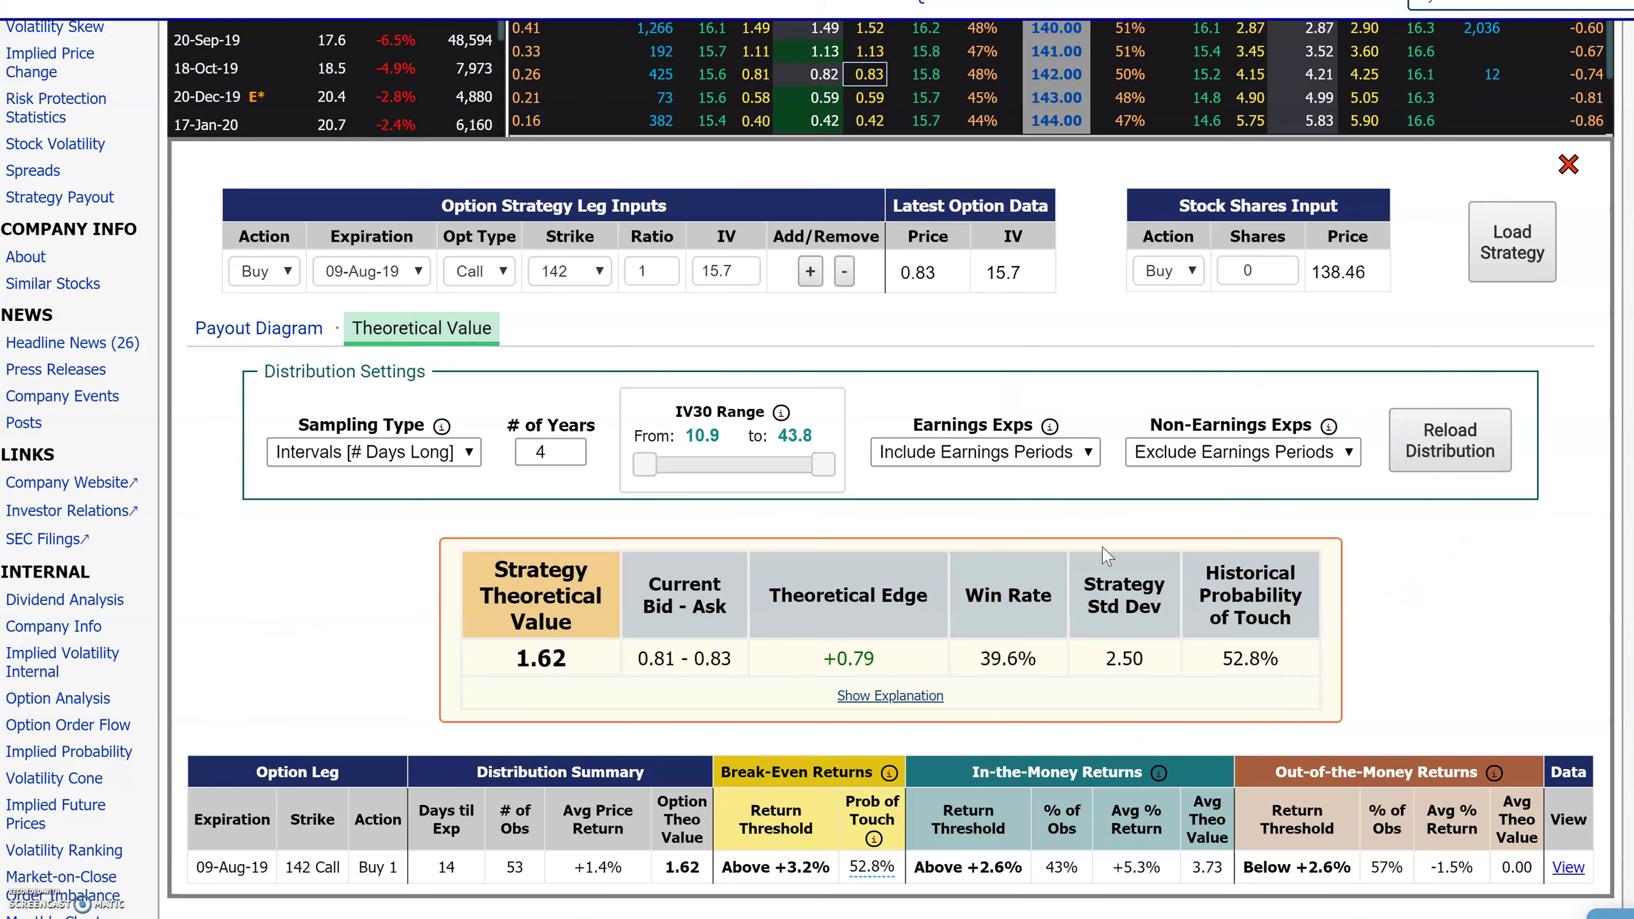
scroll(1107, 557, up, 2)
scroll(1105, 558, down, 4)
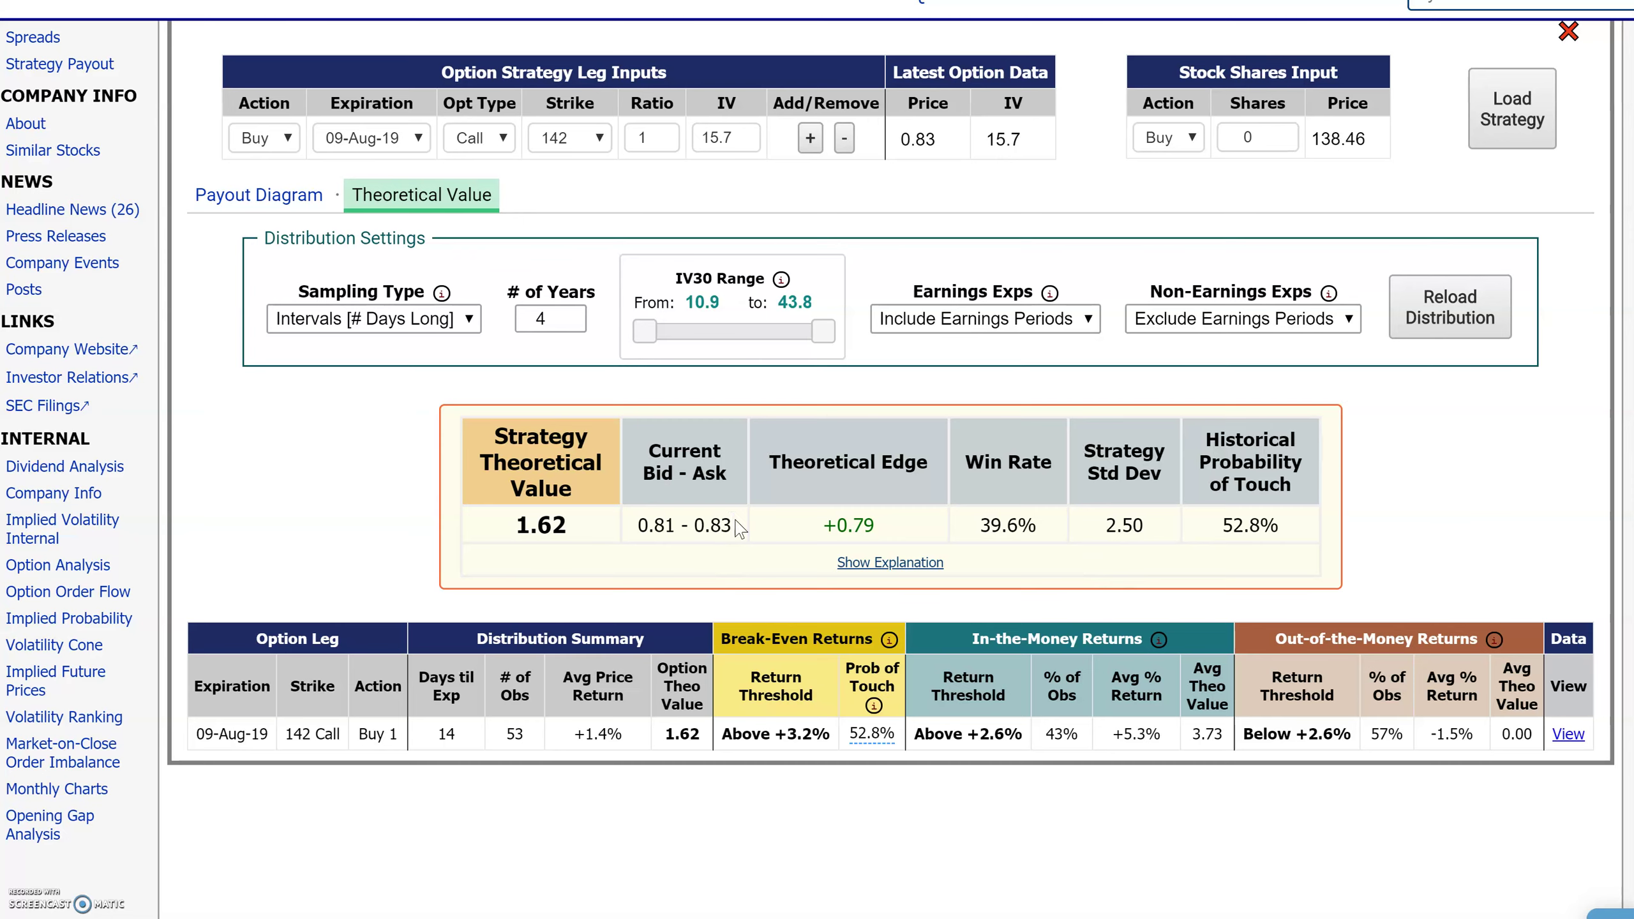
double_click(653, 525)
drag(722, 525, 704, 525)
scroll(1094, 193, up, 5)
scroll(1094, 643, down, 5)
drag(569, 526, 508, 528)
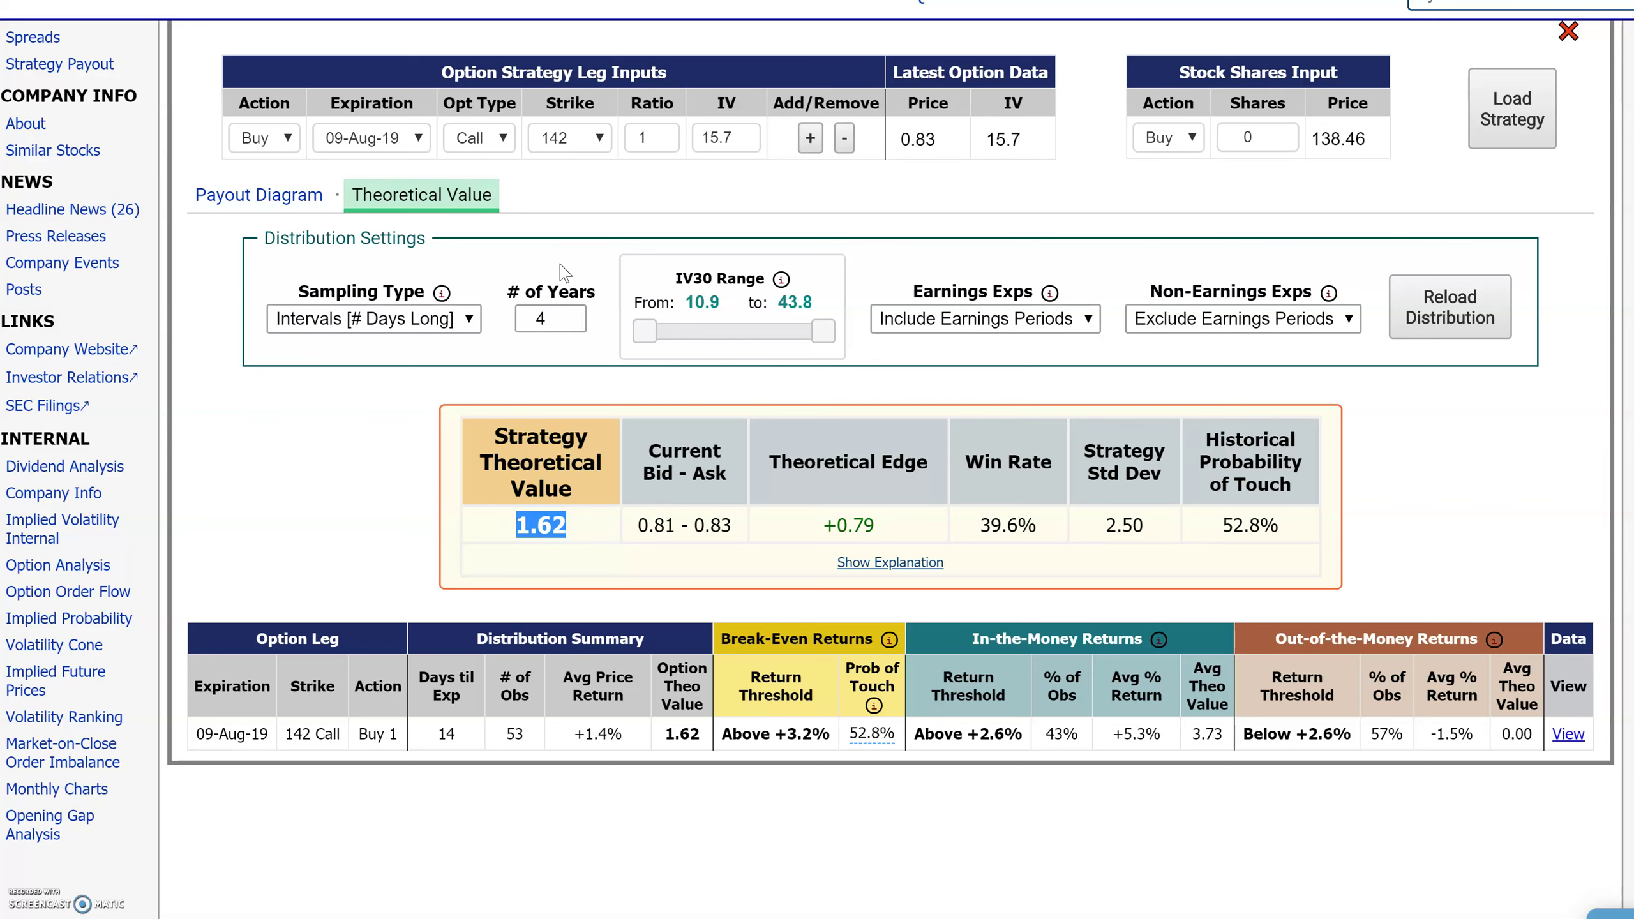
Set the sampling history to 8 years and reload the distribution
click(572, 315)
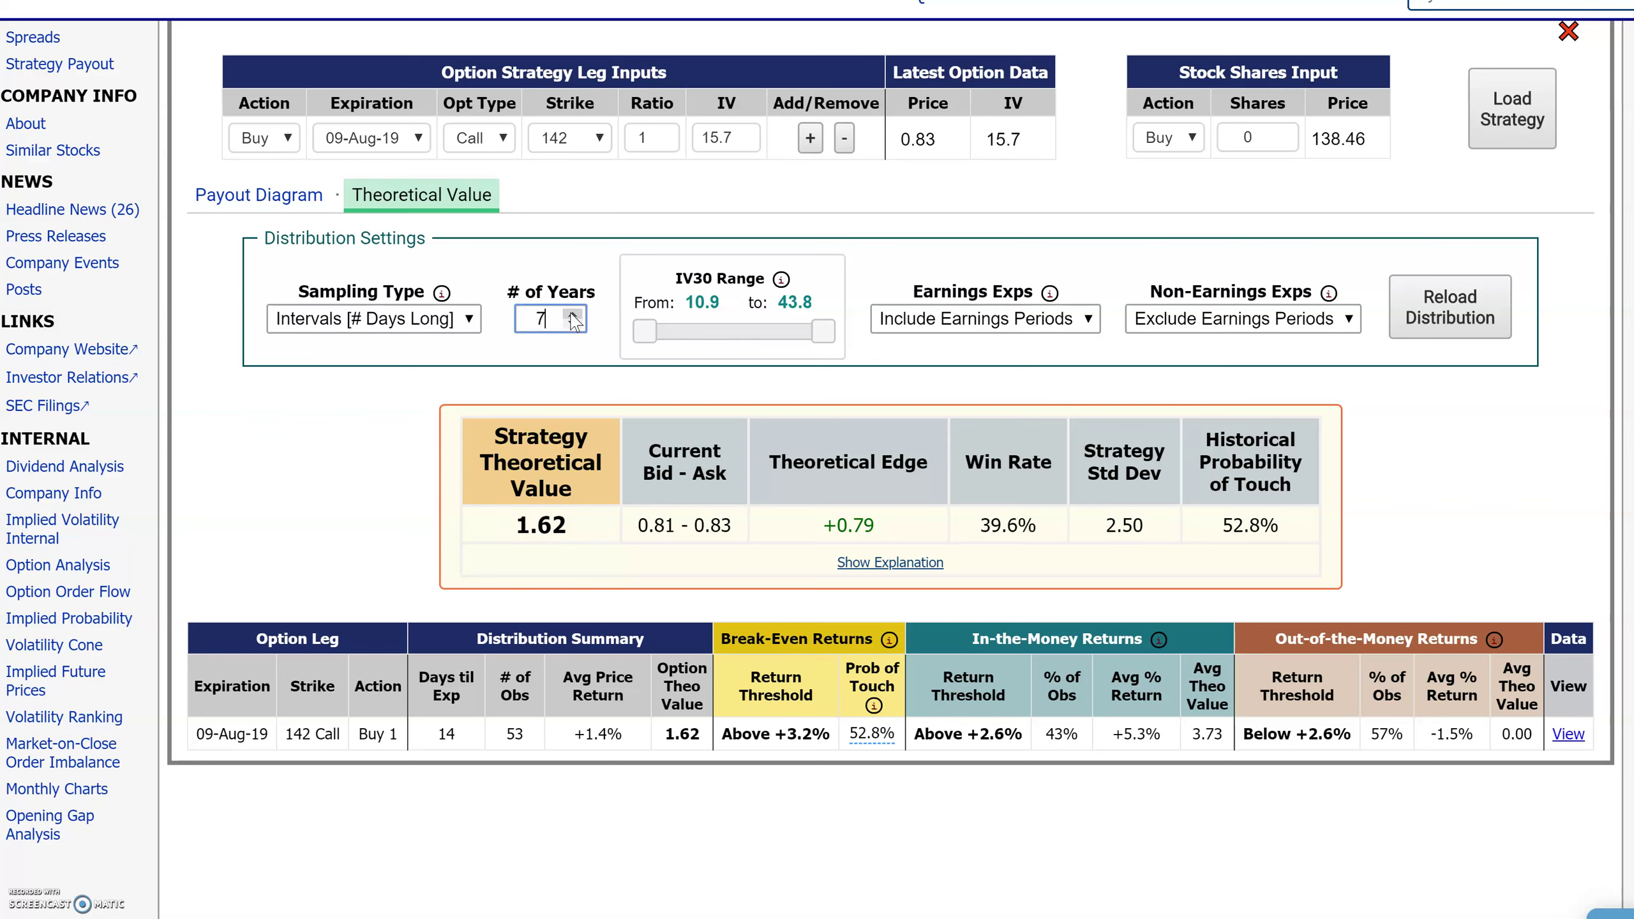
click(571, 315)
click(1427, 314)
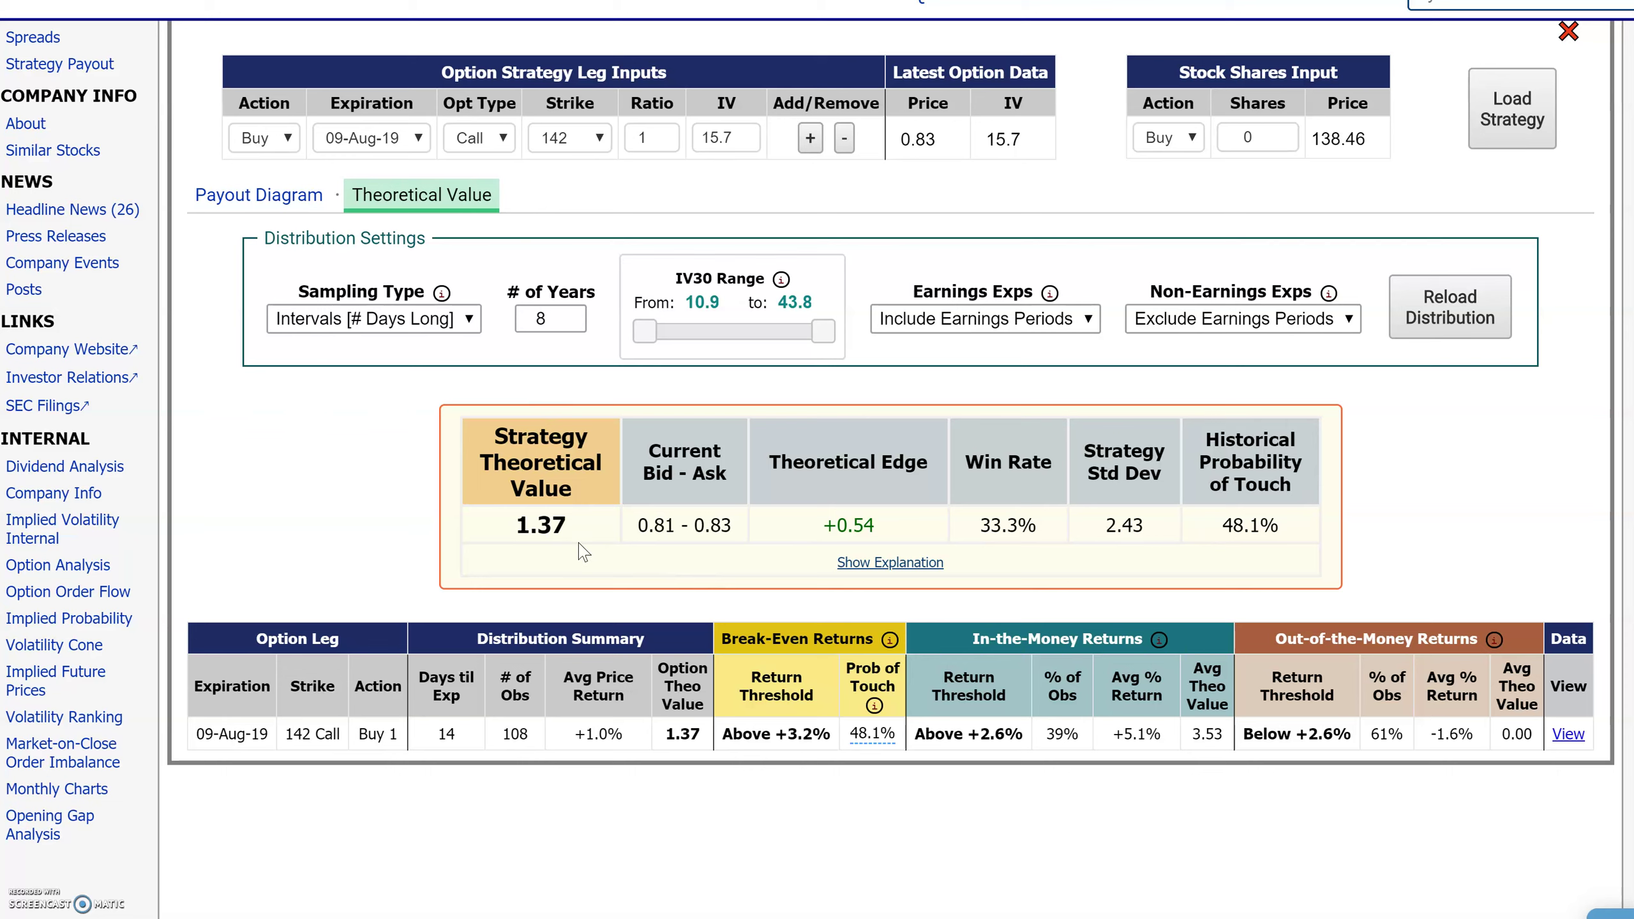
Examine the strategy's recalculated theoretical value, current bid-ask, theoretical edge and win rate
drag(577, 525, 514, 525)
click(740, 525)
drag(676, 525, 636, 533)
drag(733, 525, 682, 525)
click(792, 526)
drag(896, 527, 808, 531)
drag(830, 527, 703, 528)
click(1035, 520)
drag(1040, 527, 967, 530)
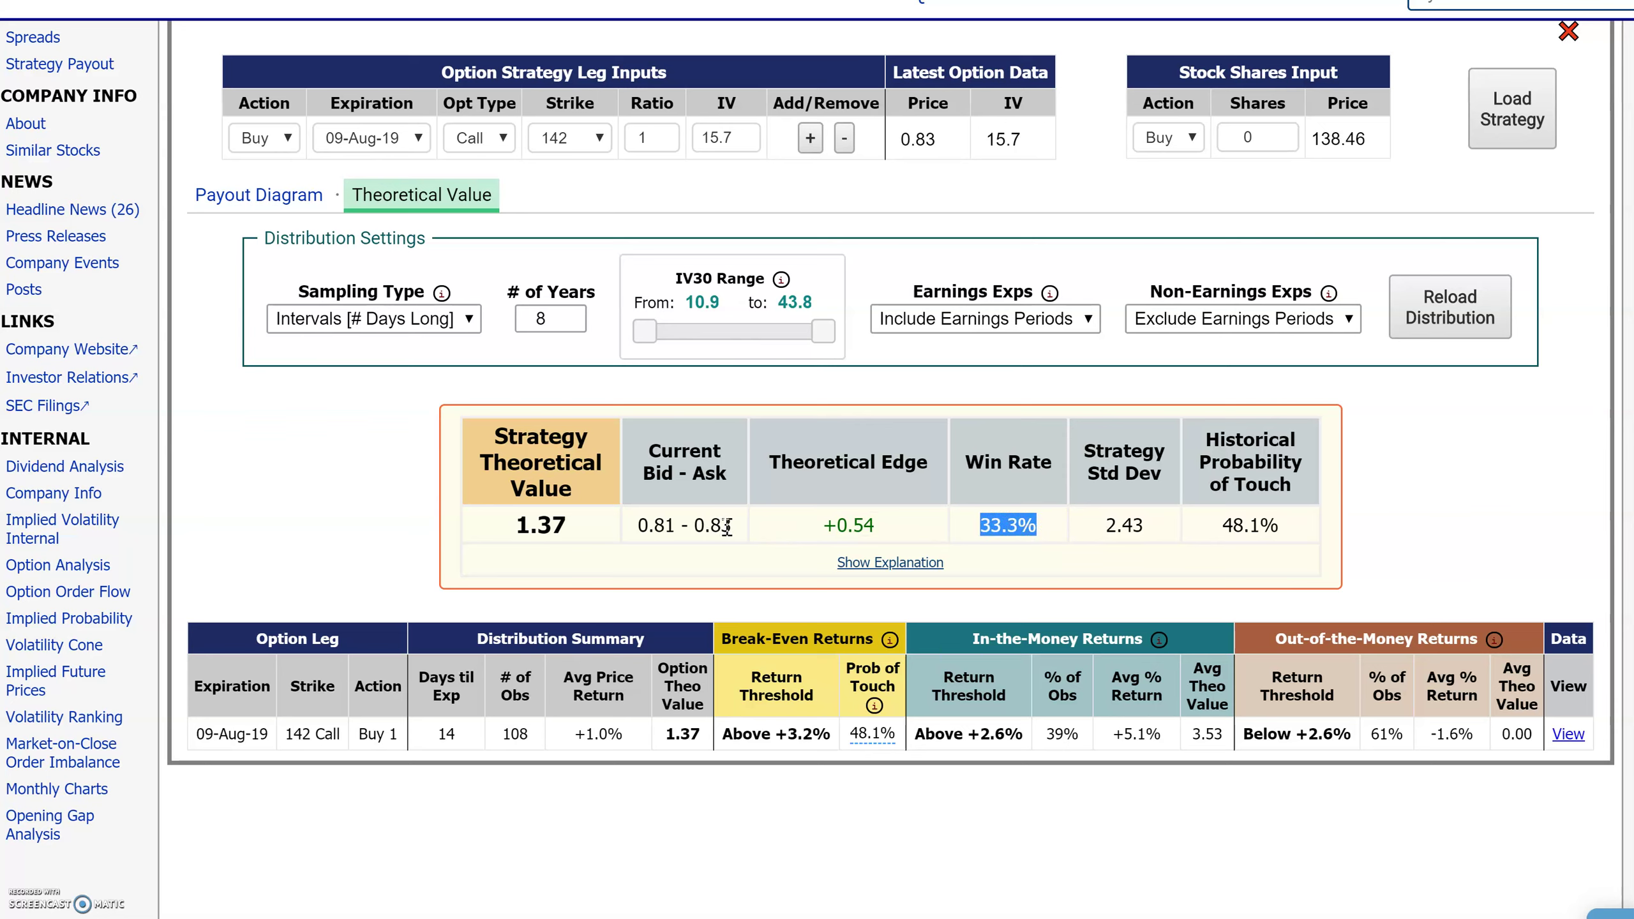
drag(733, 525, 711, 526)
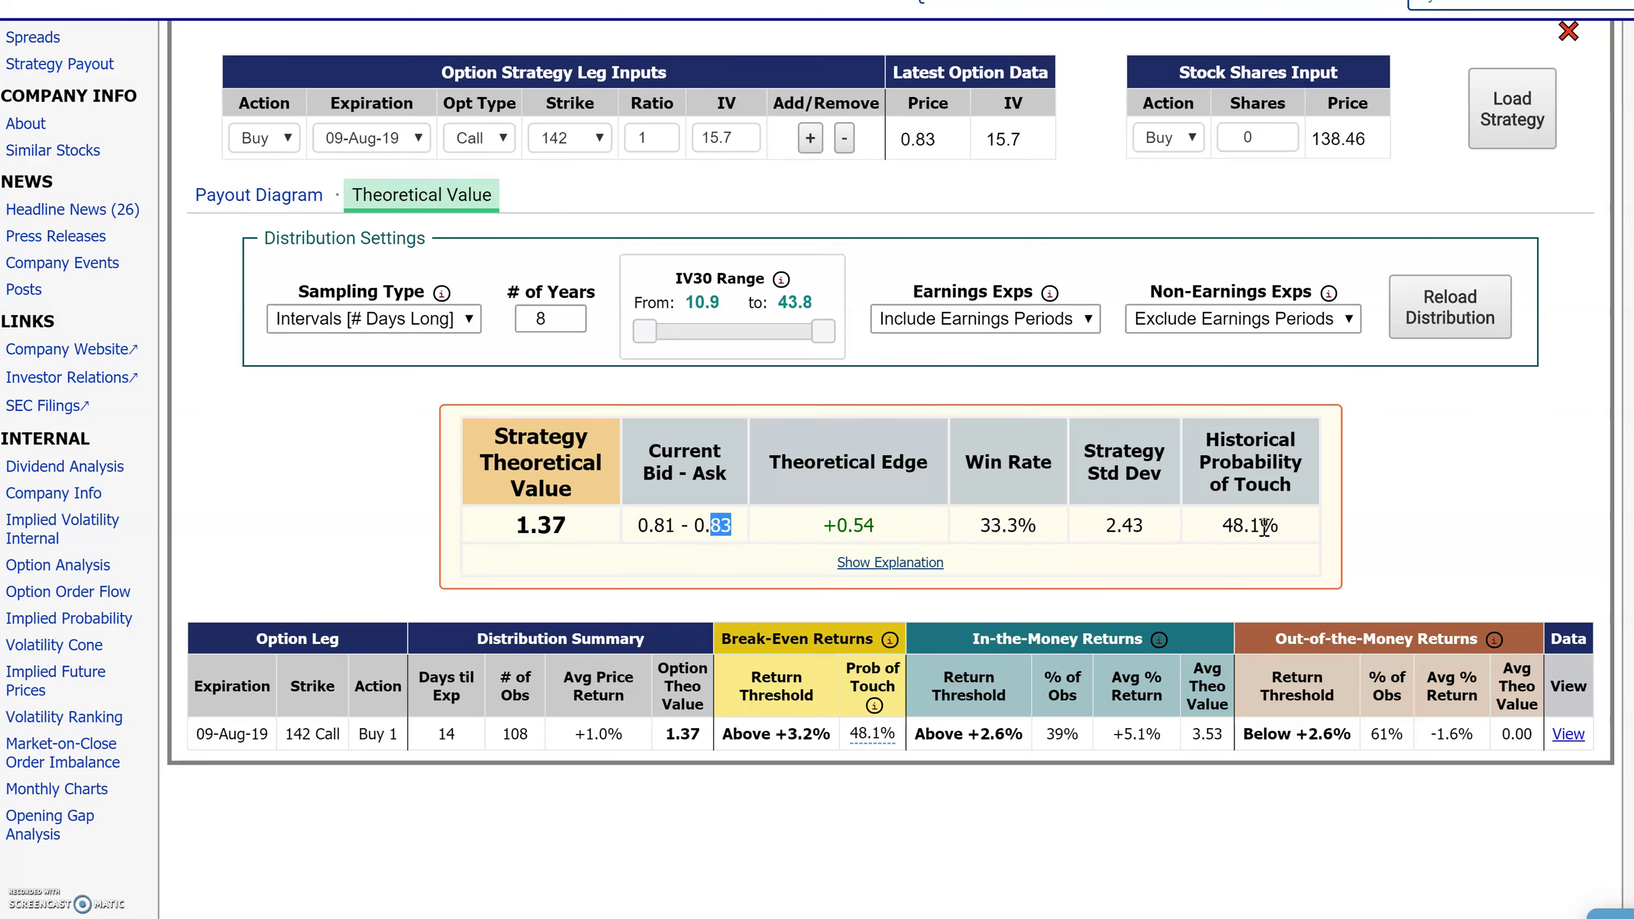
Check the expiration's trading days in the option chain against the strategy's ask price, win rate and historical probability of touch
scroll(1319, 418, up, 10)
drag(1149, 338, 1042, 344)
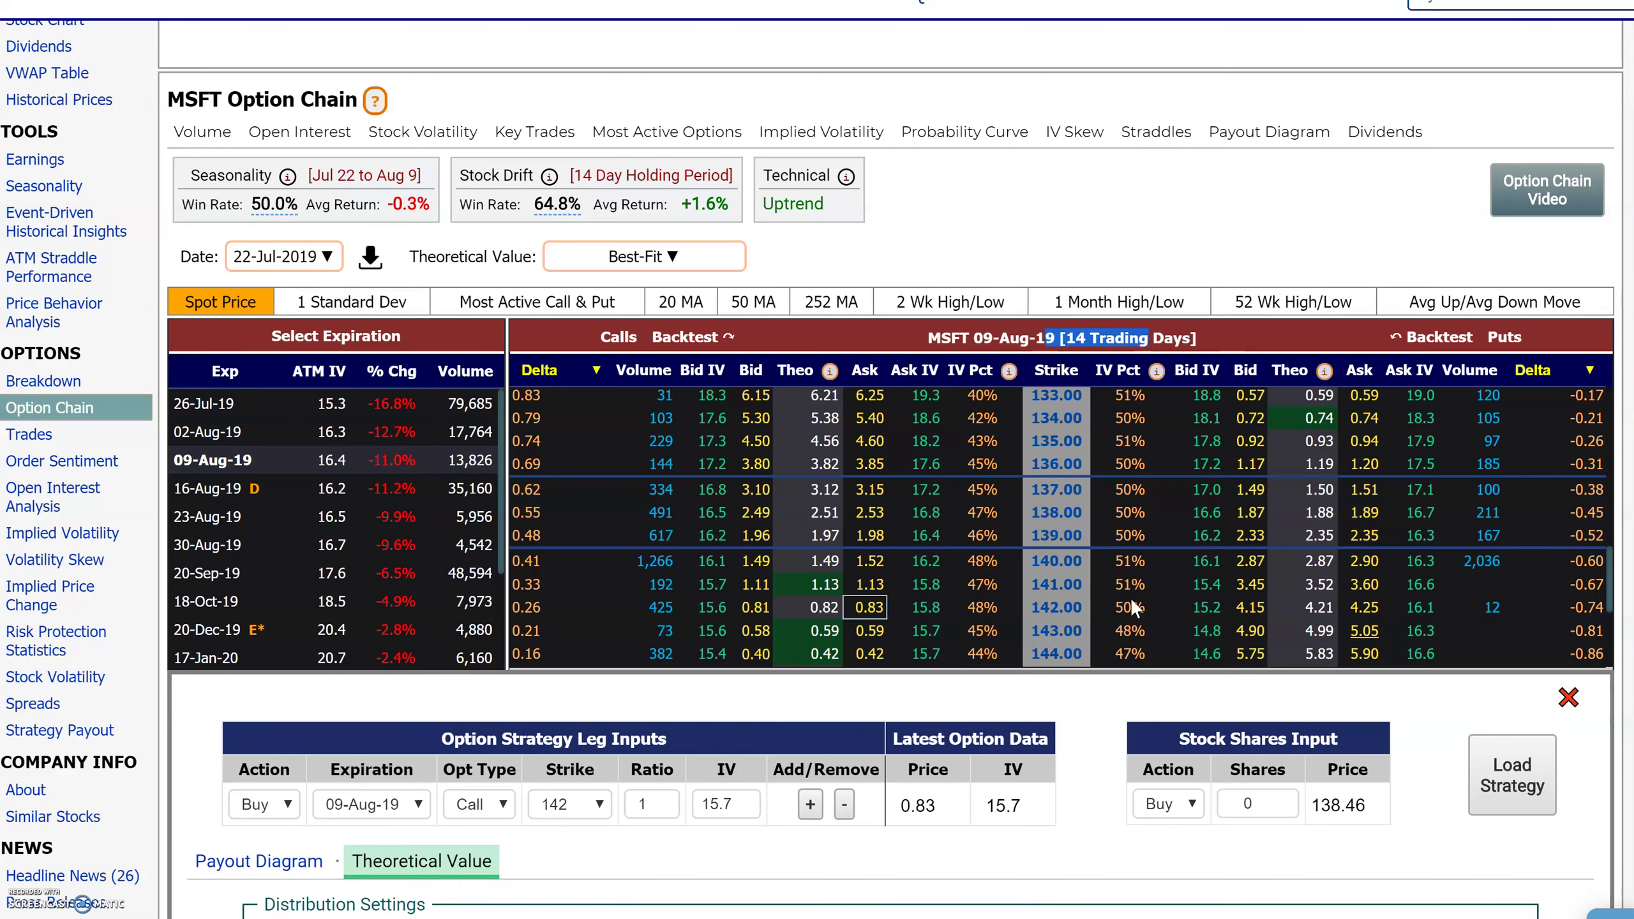
scroll(1025, 667, down, 10)
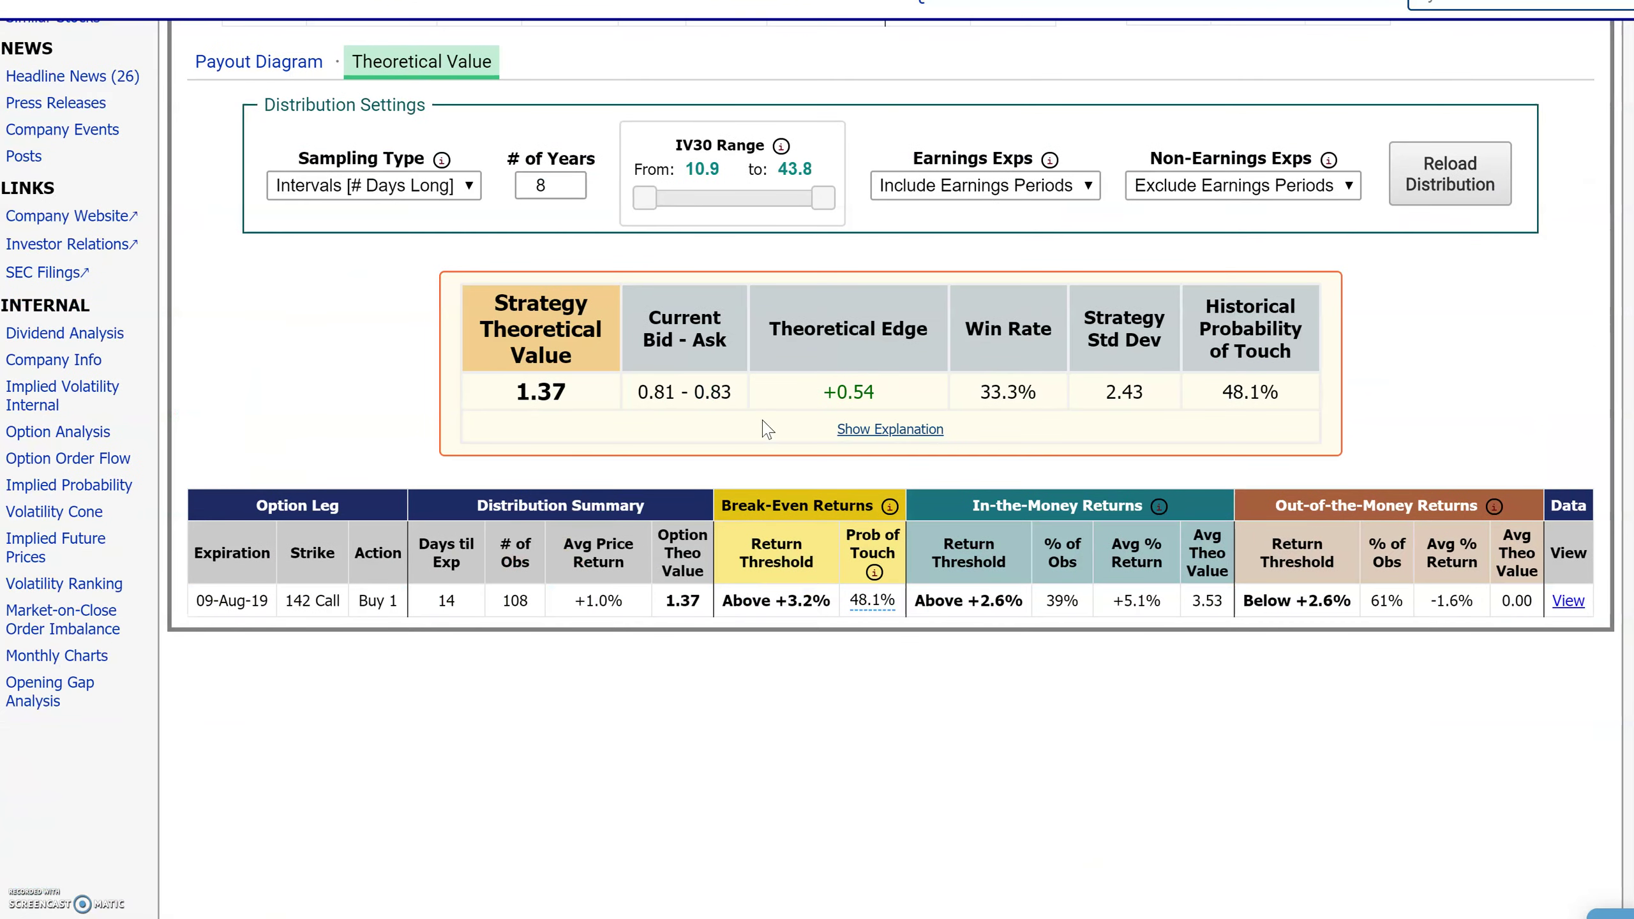
double_click(723, 394)
drag(1043, 393, 981, 391)
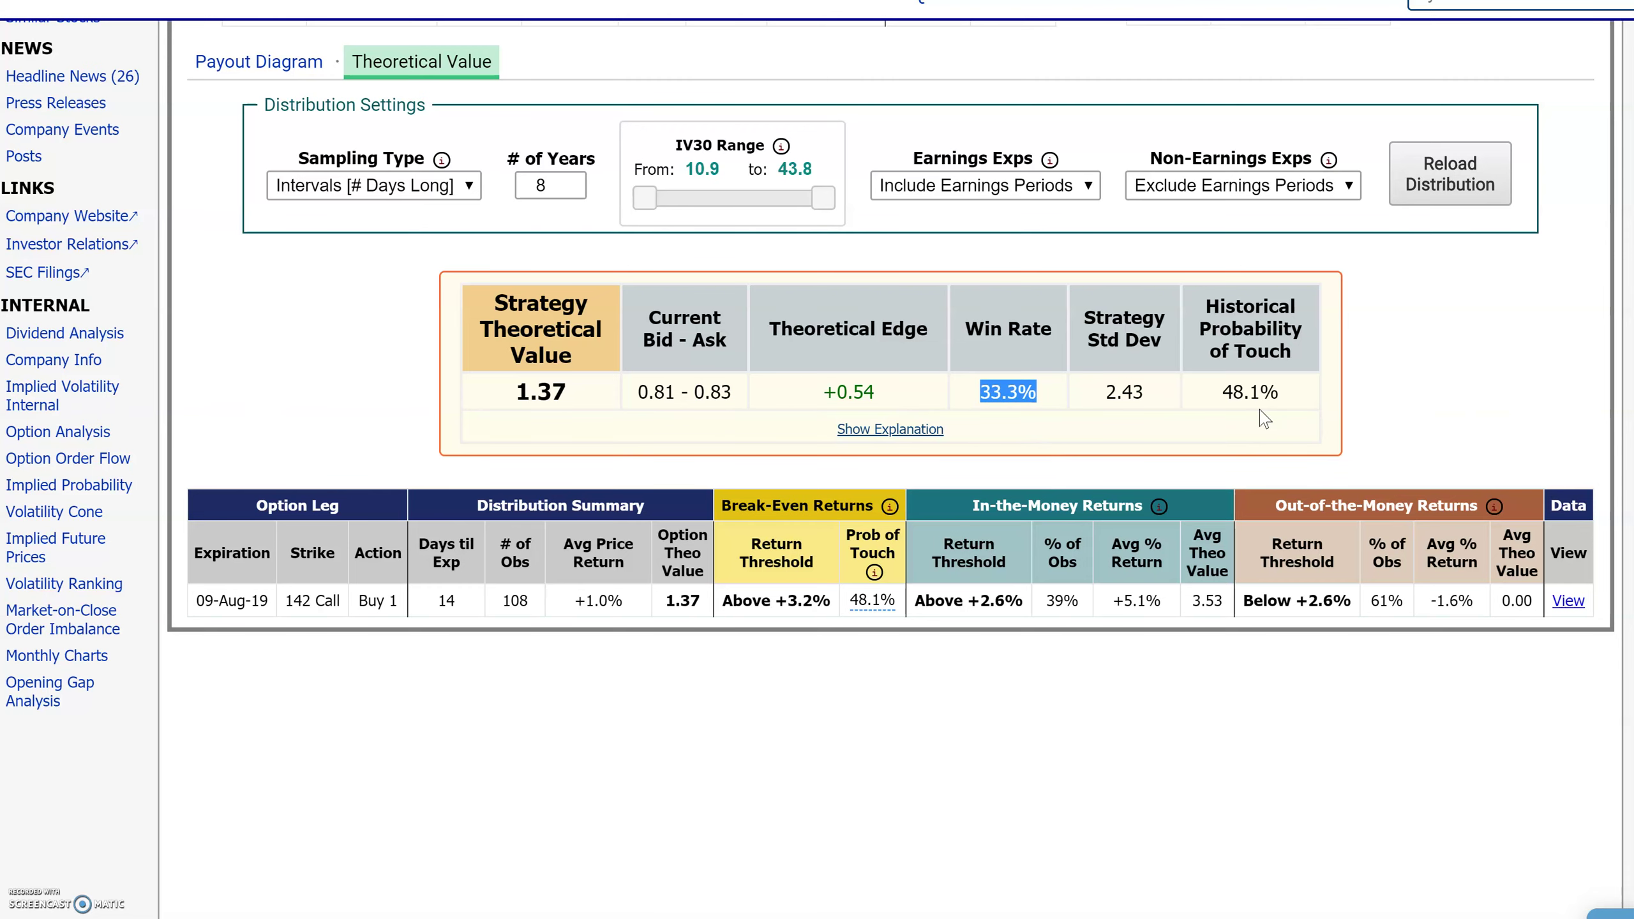
scroll(1264, 418, up, 4)
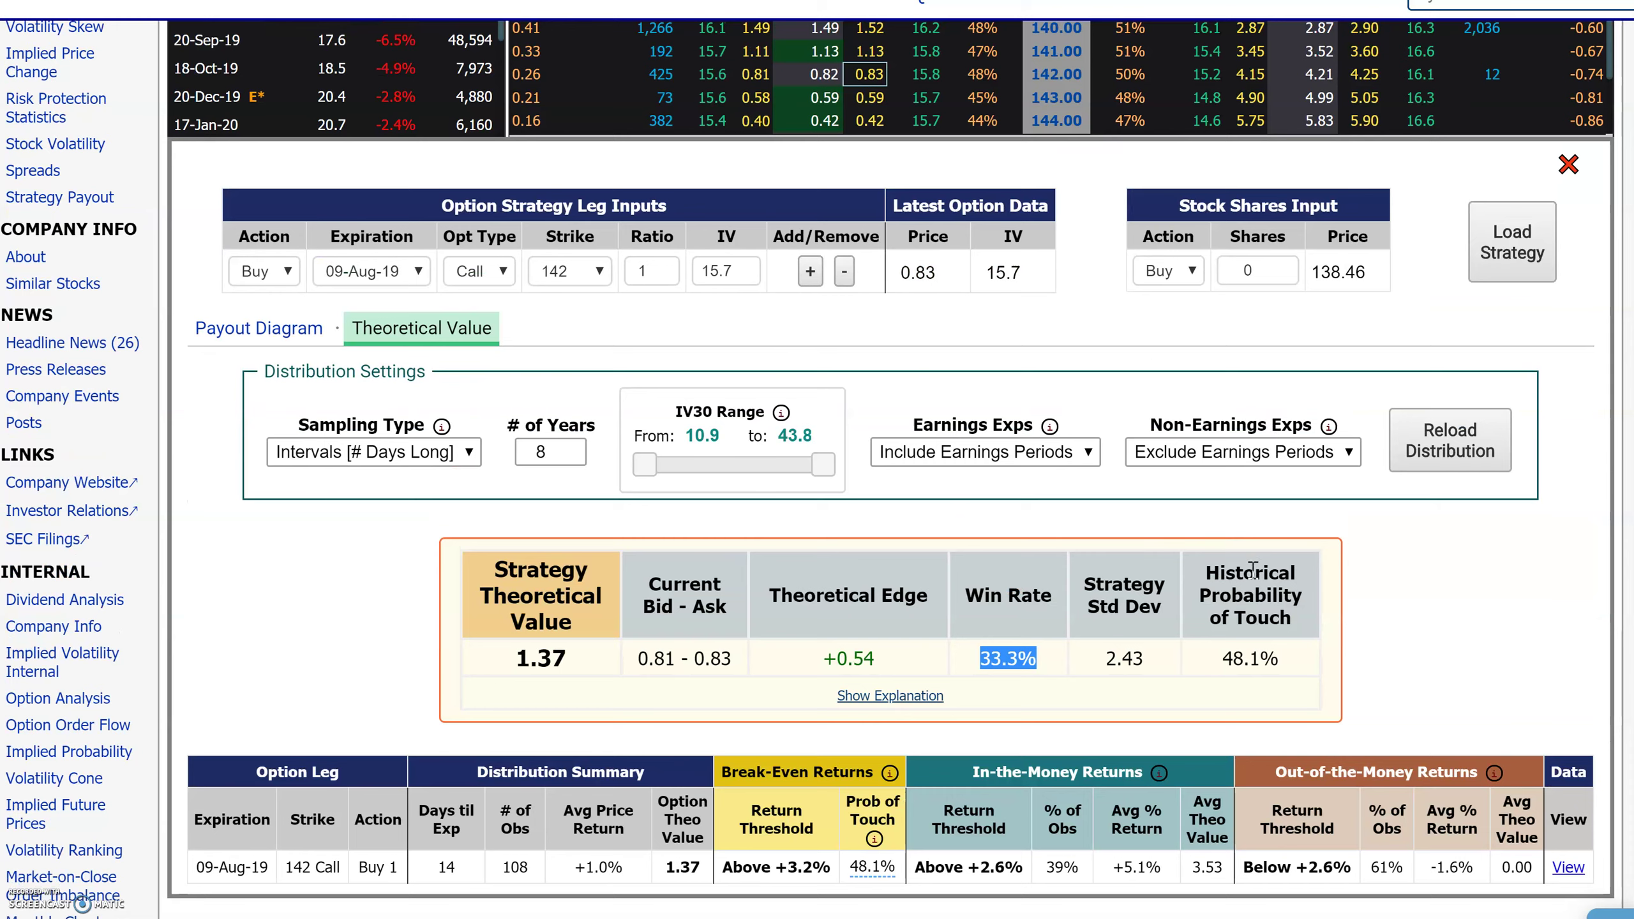
scroll(1252, 570, down, 2)
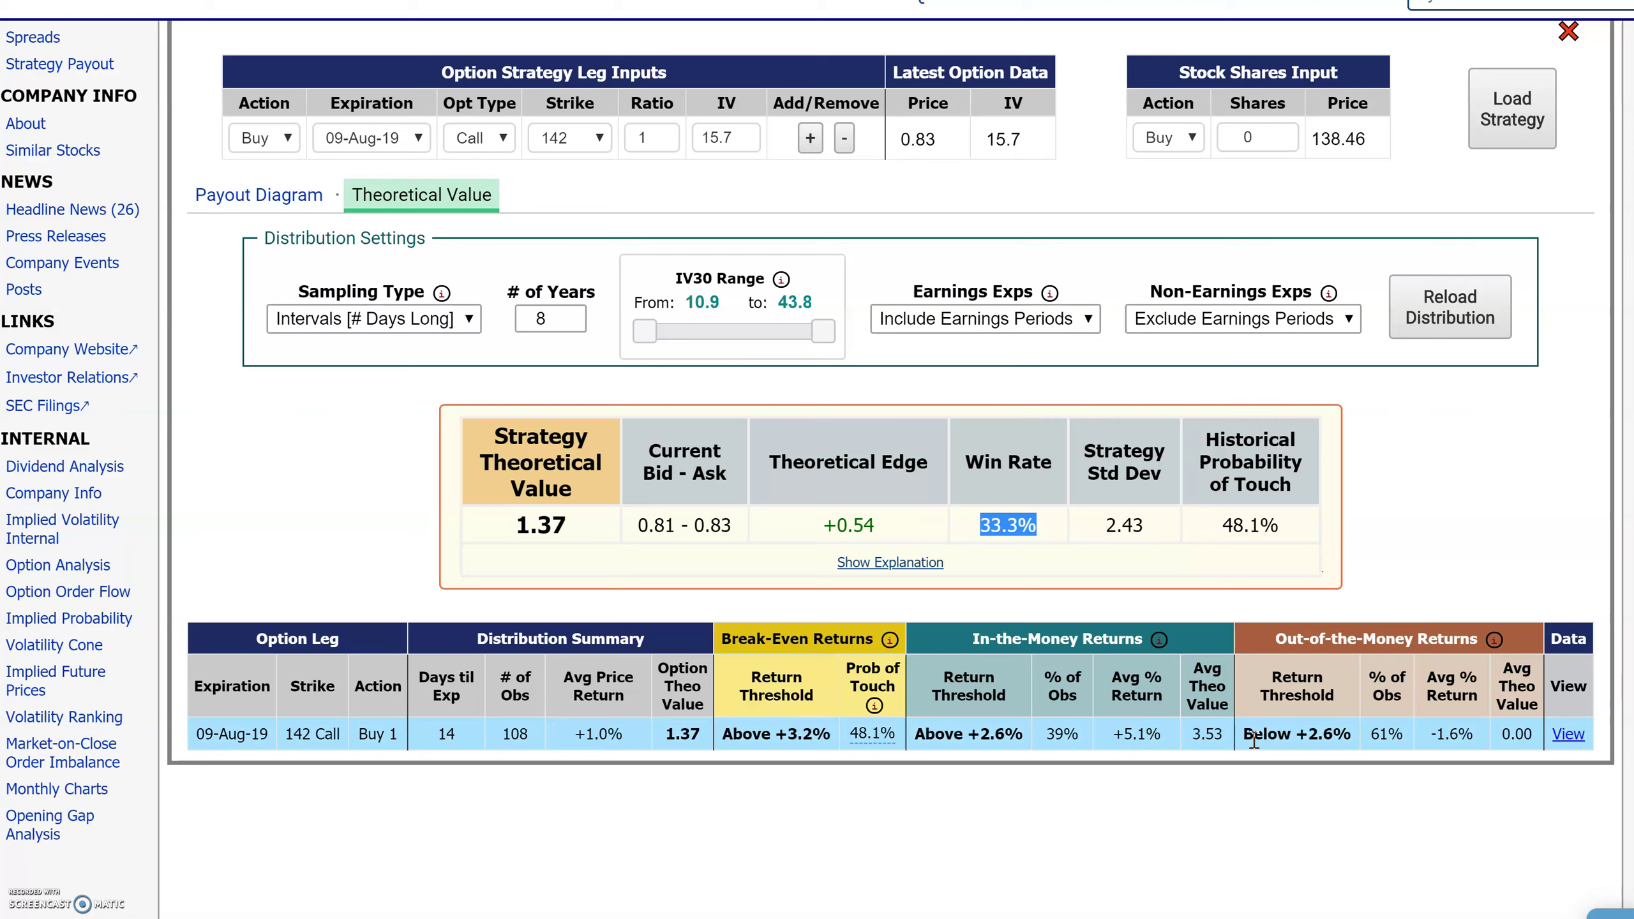
Show the distribution data behind the 142 call leg
click(1567, 734)
scroll(1568, 759, down, 6)
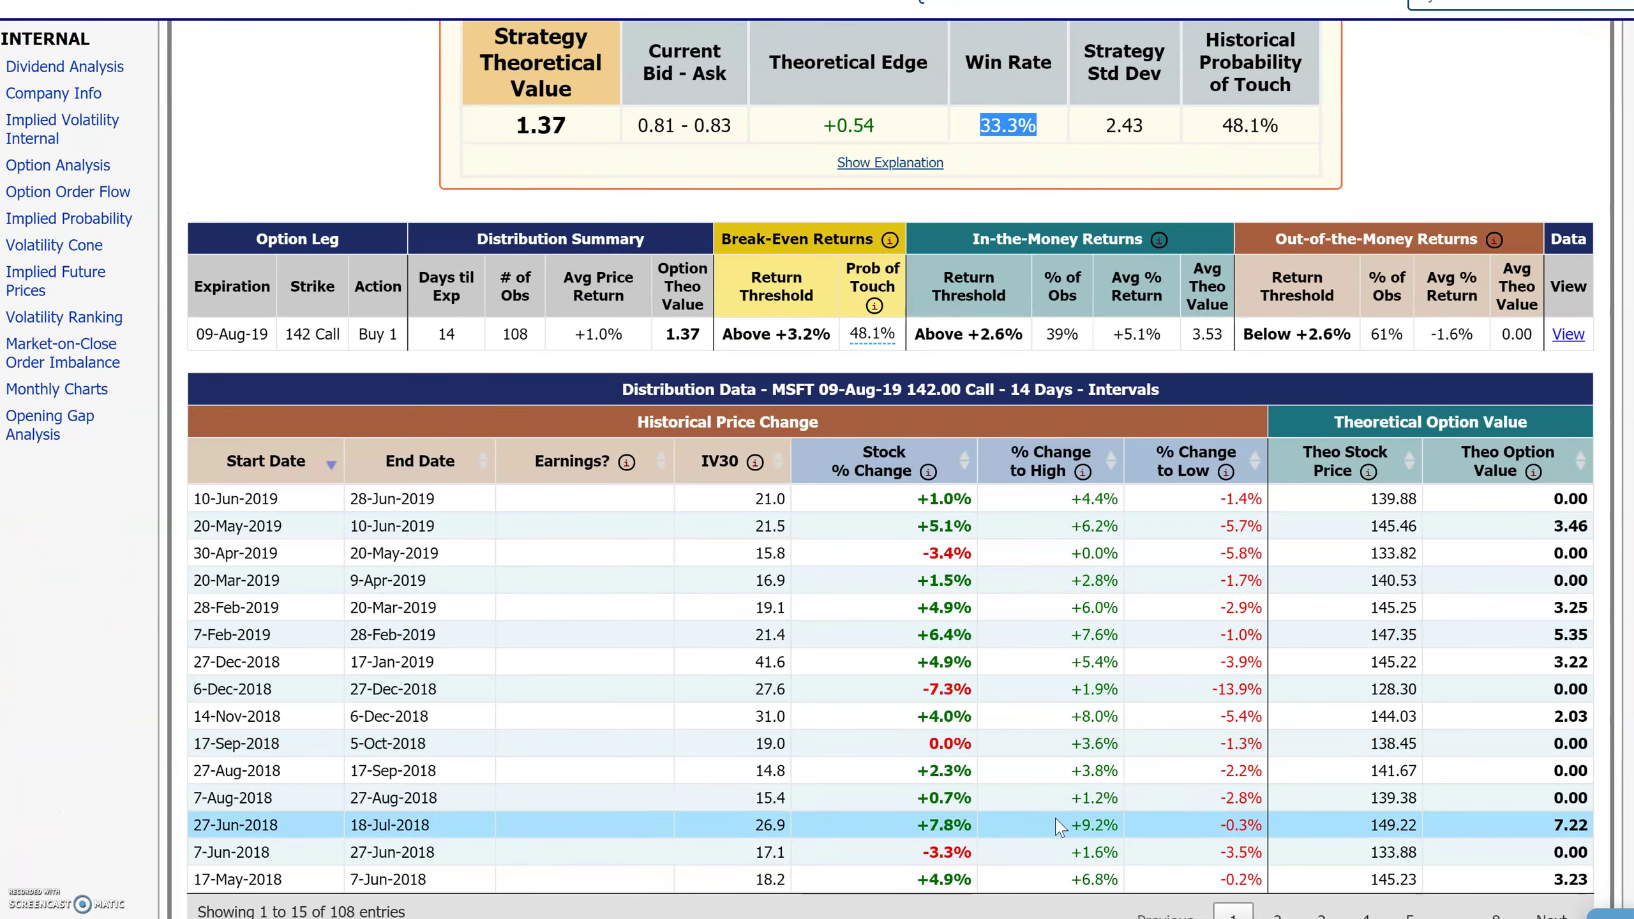
scroll(1062, 797, up, 8)
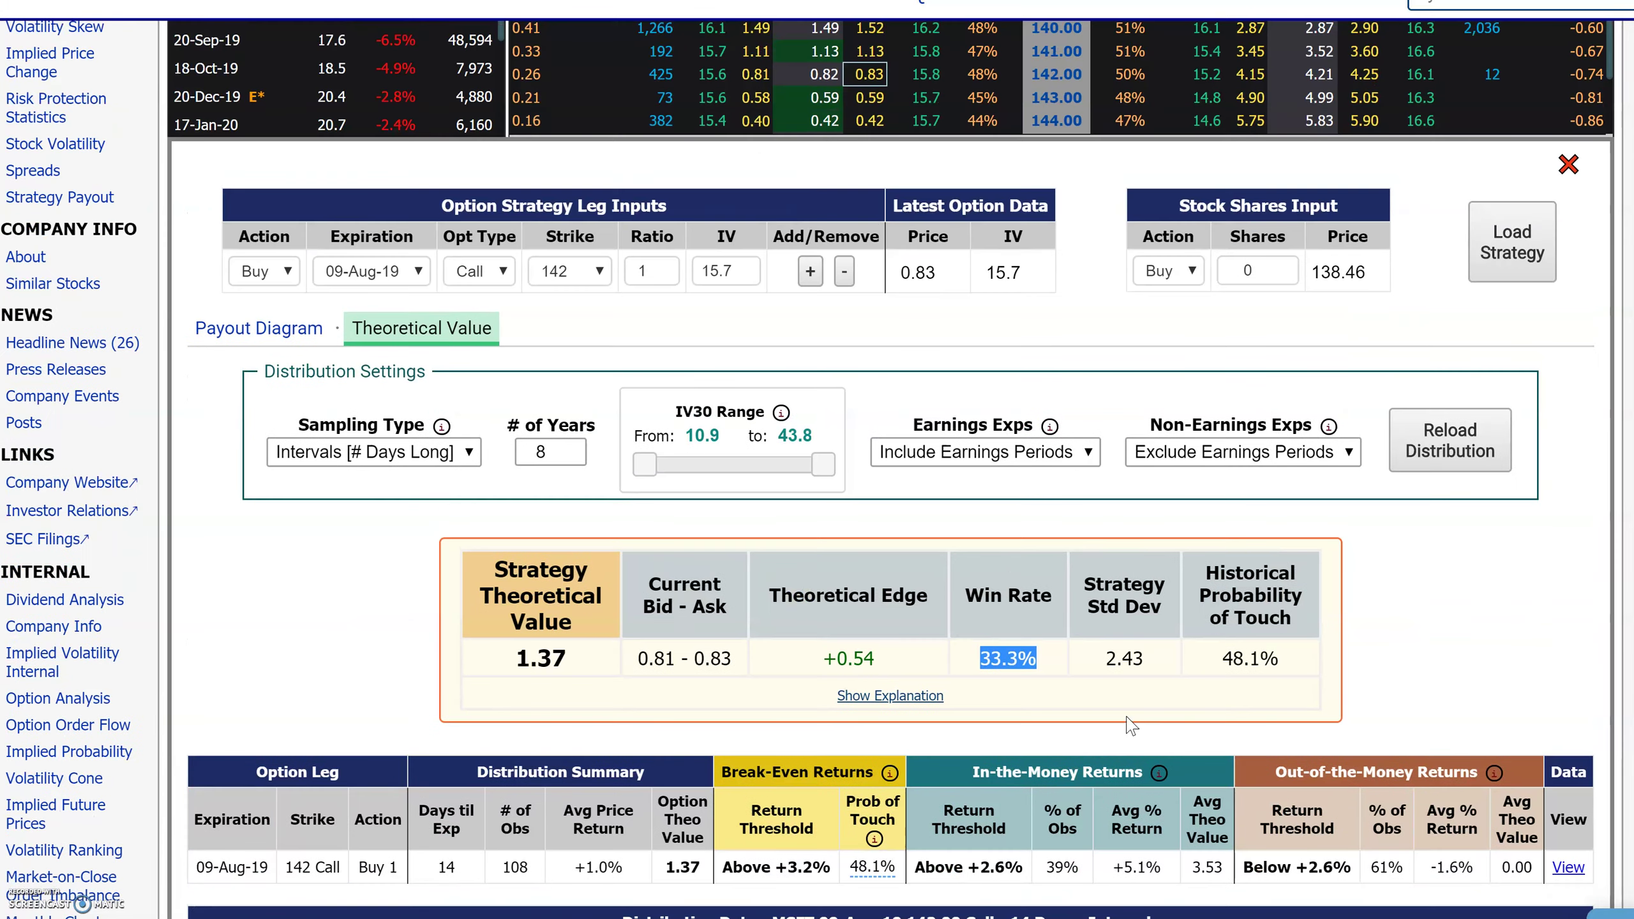
Review the 09-Aug-19 expiration's trading days and the 142 strike's distance from spot in the option chain
scroll(1402, 640, up, 6)
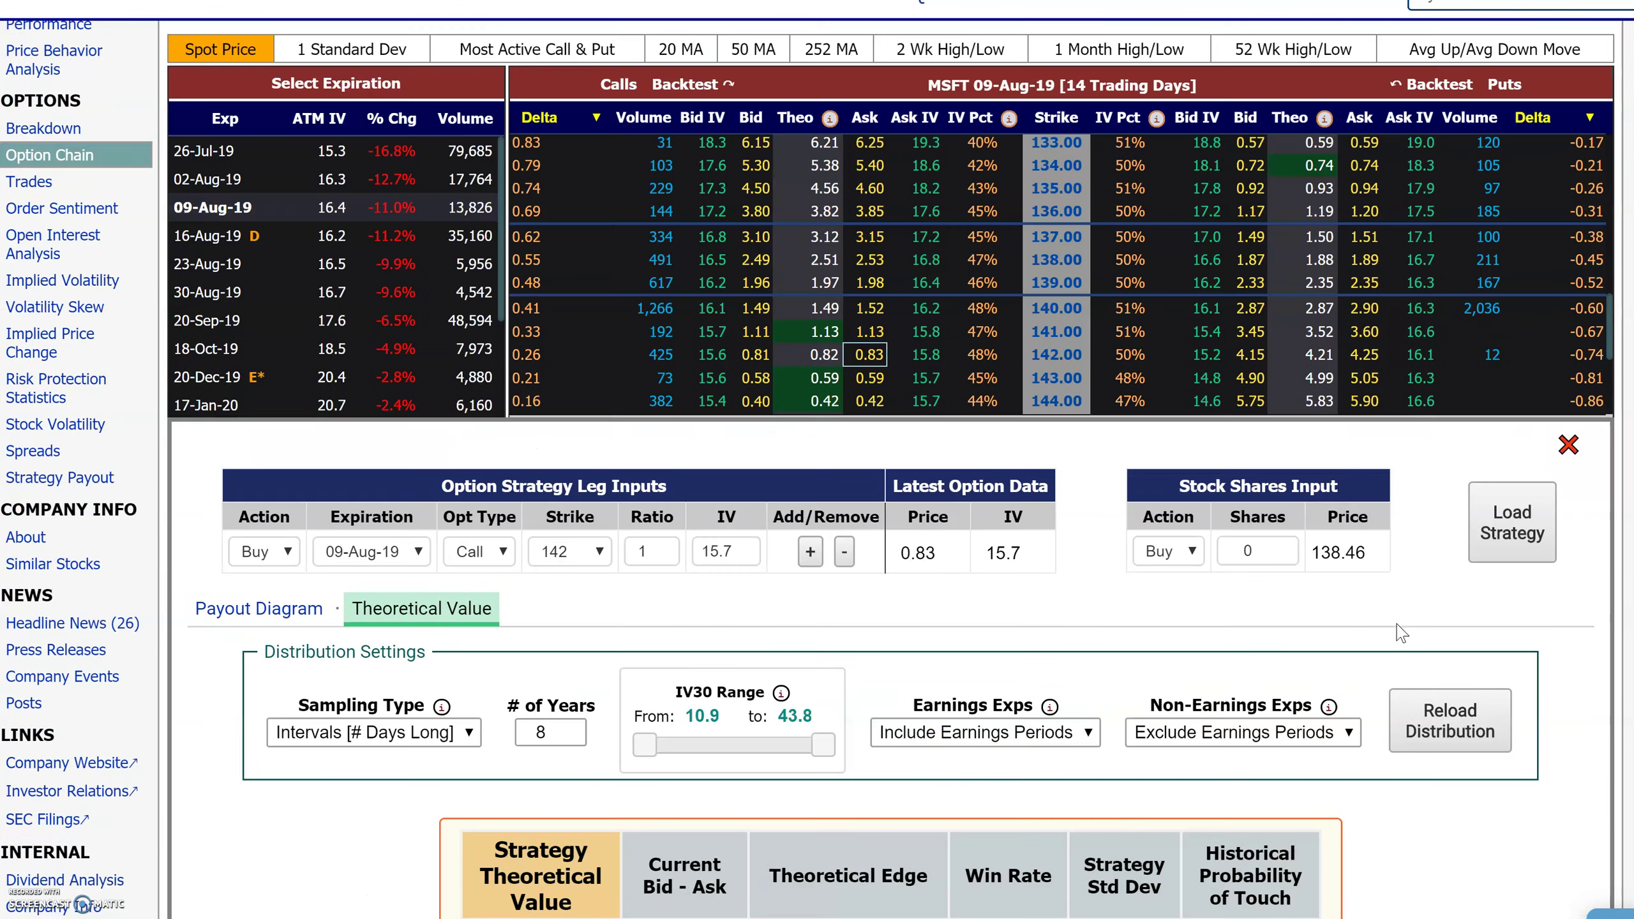
drag(1106, 206, 1019, 206)
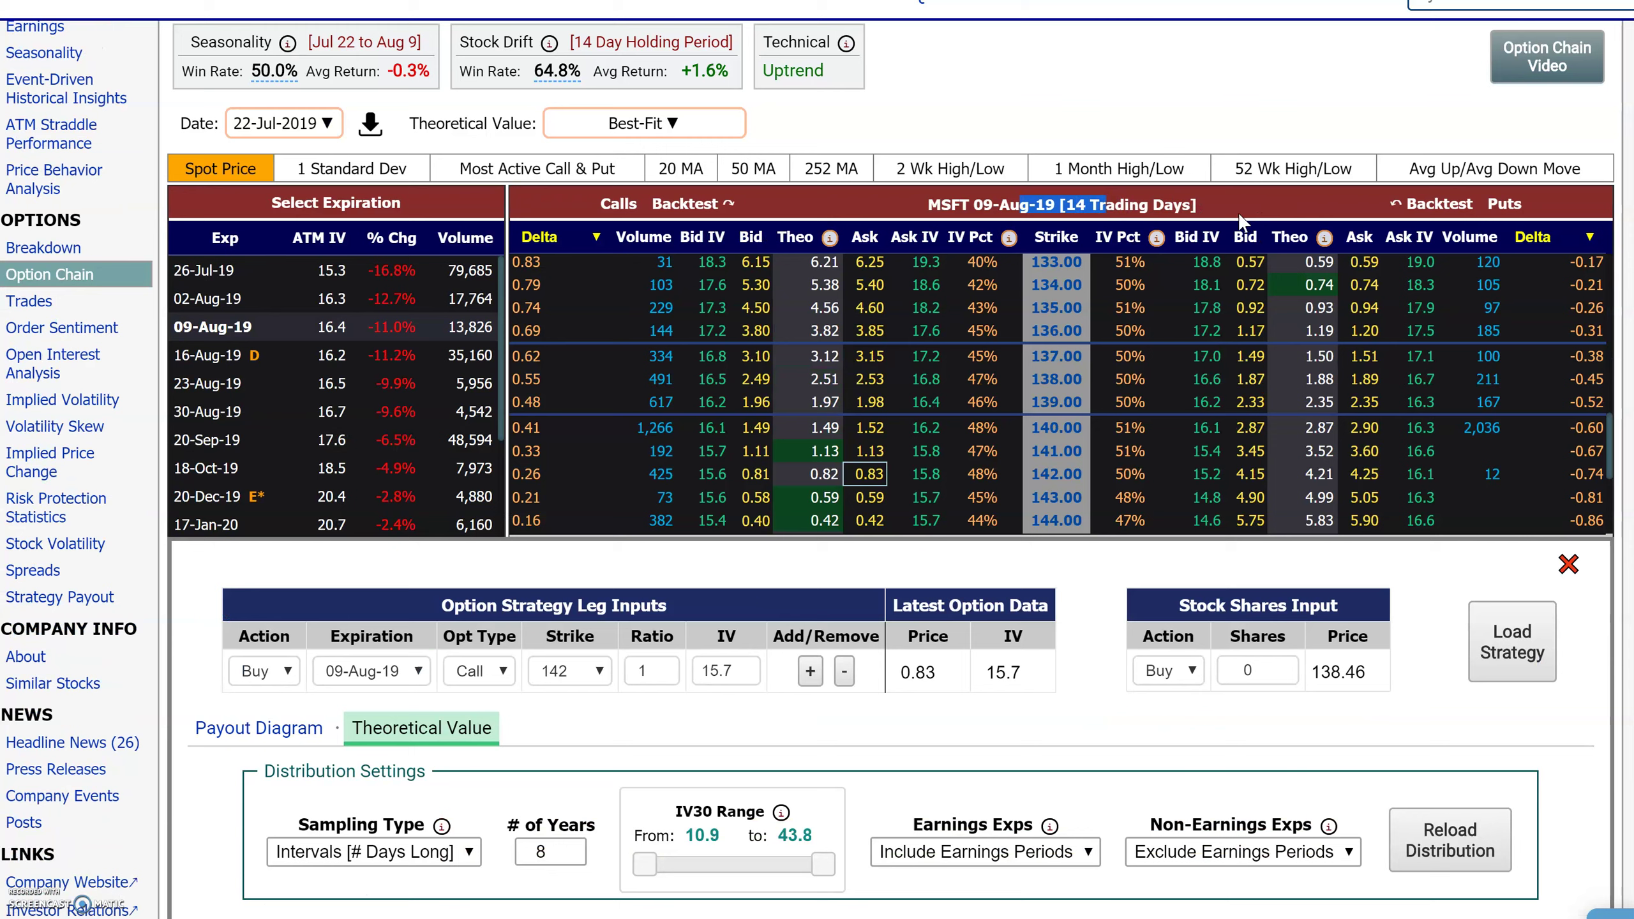
mouse_move(1060, 482)
drag(1045, 205, 1099, 205)
scroll(1363, 340, down, 3)
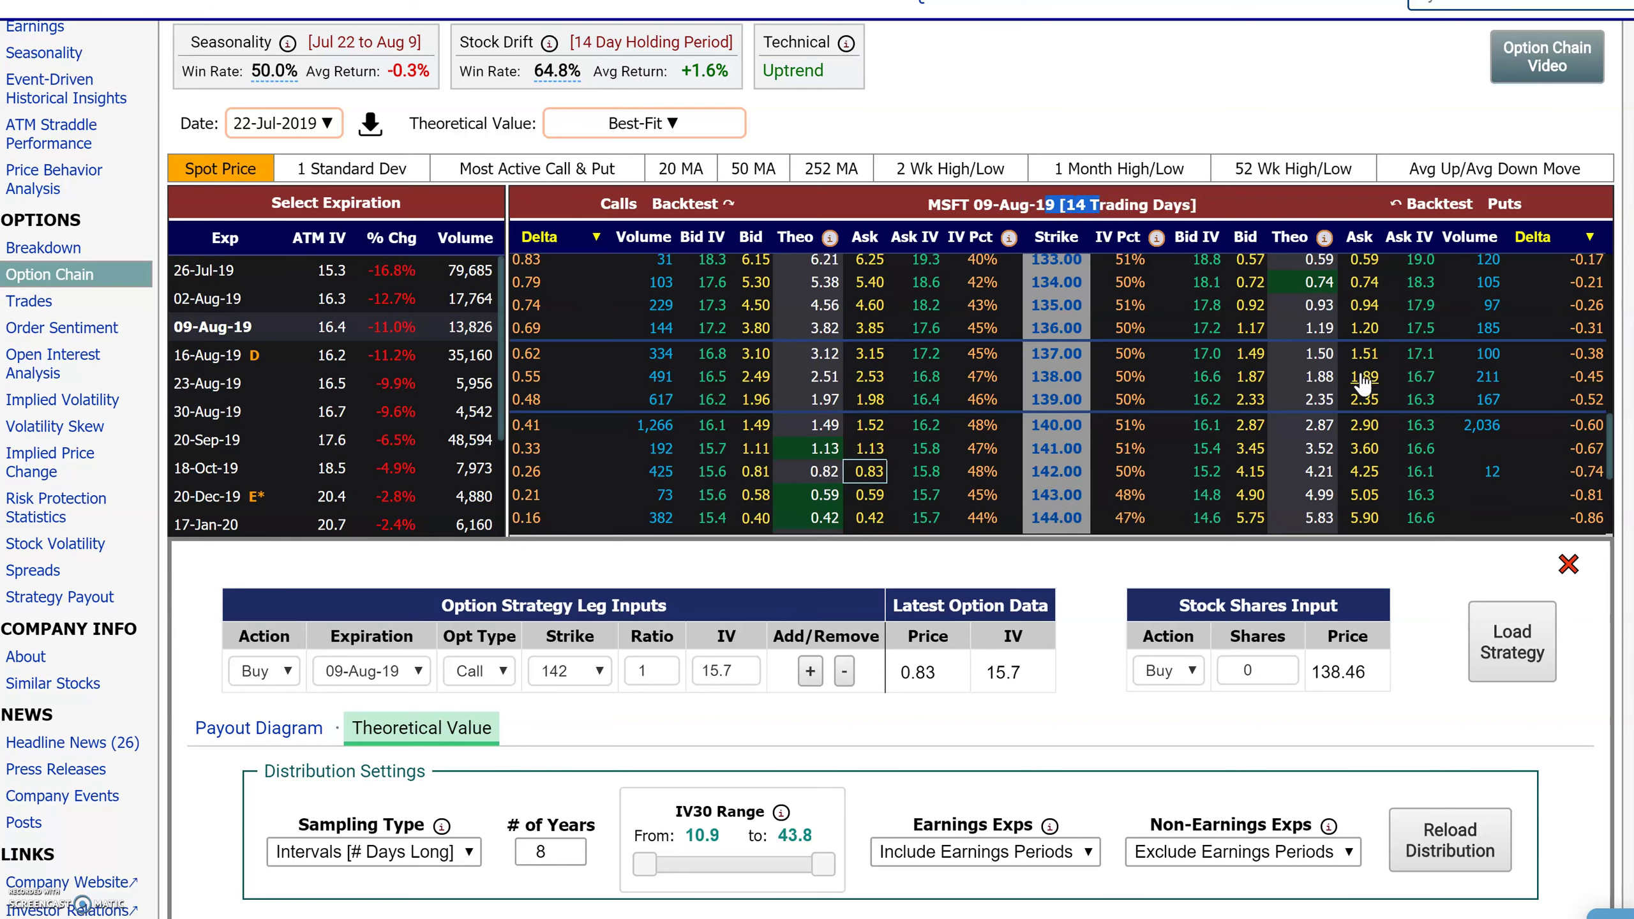
Examine the 142 call's out-of-the-money return threshold, share of observations and average theoretical value against the number of observations
scroll(1603, 758, down, 5)
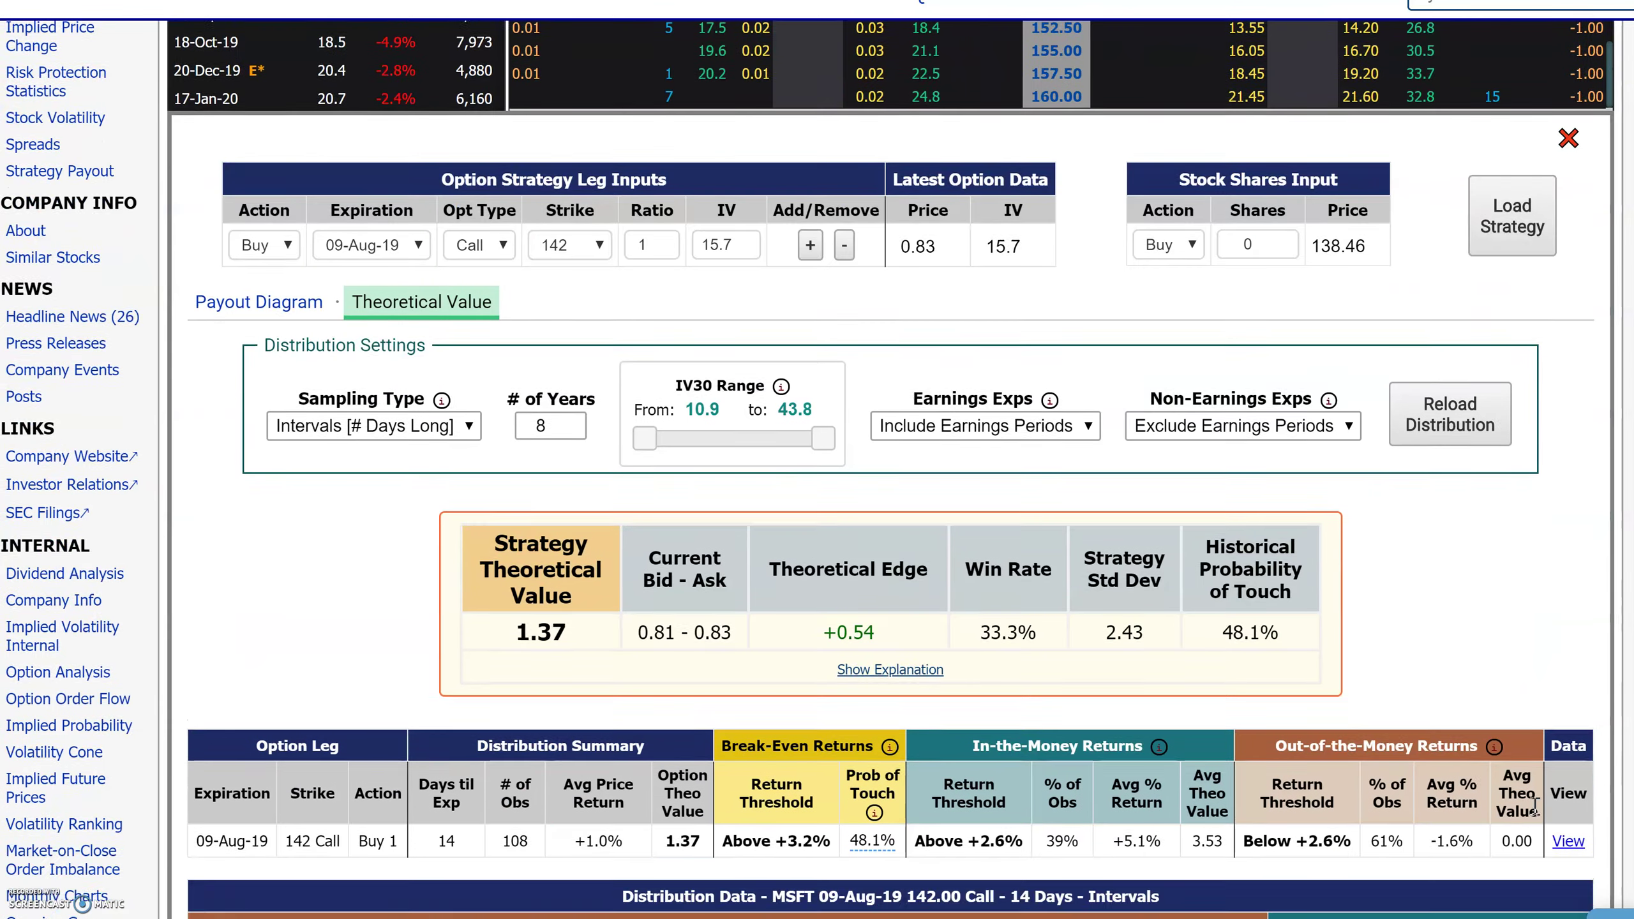
scroll(1480, 708, down, 4)
triple_click(1356, 606)
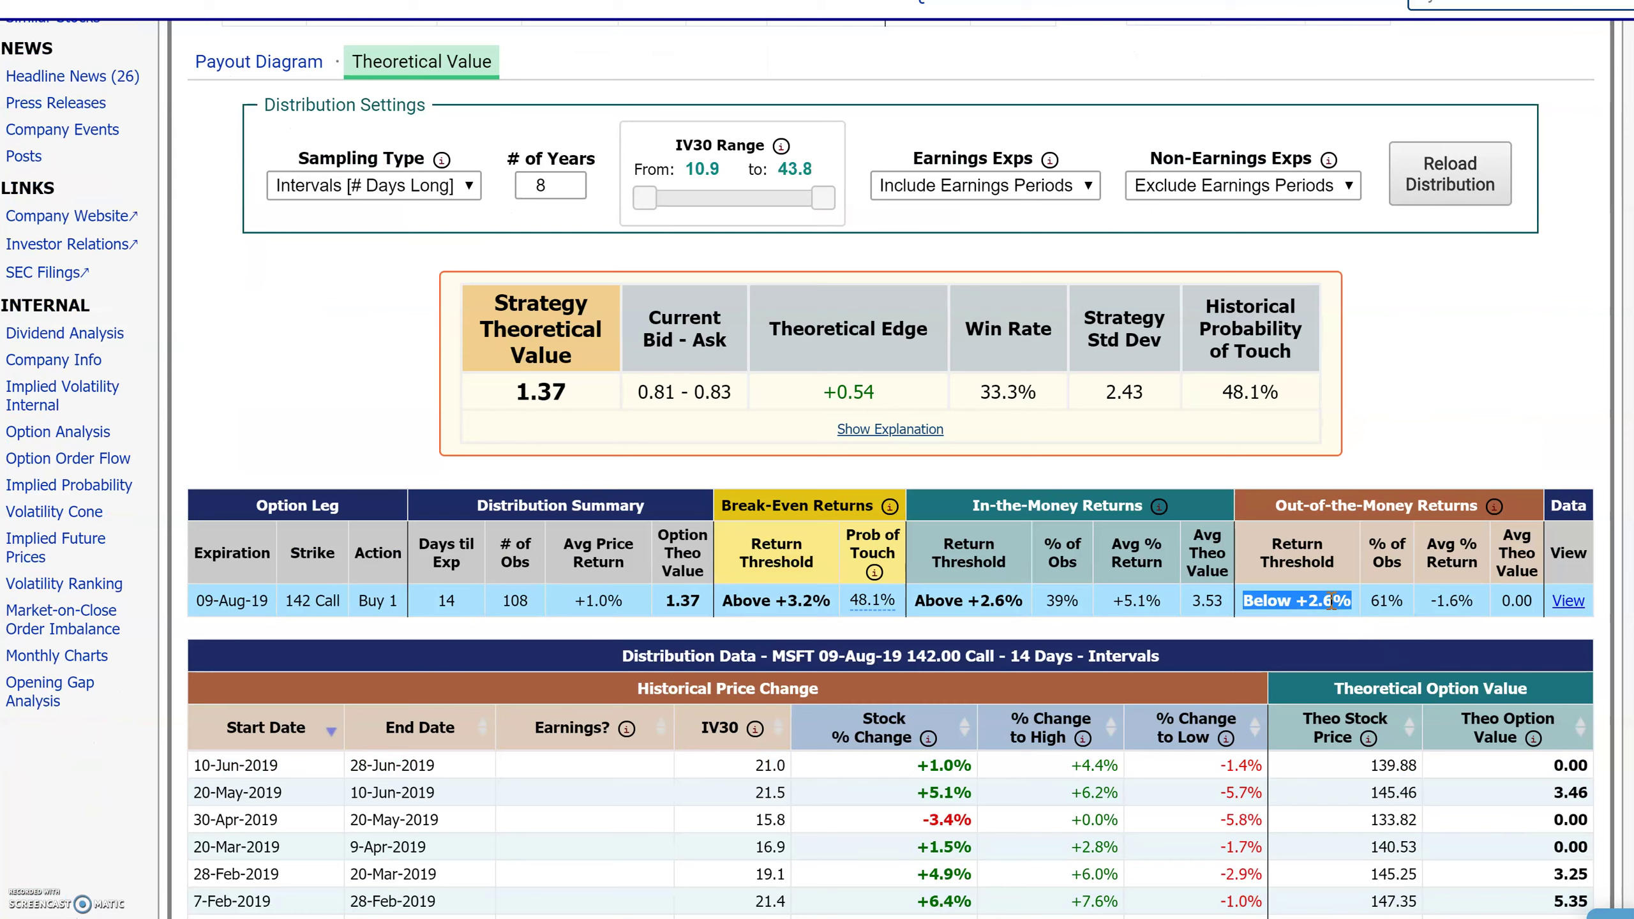
double_click(504, 600)
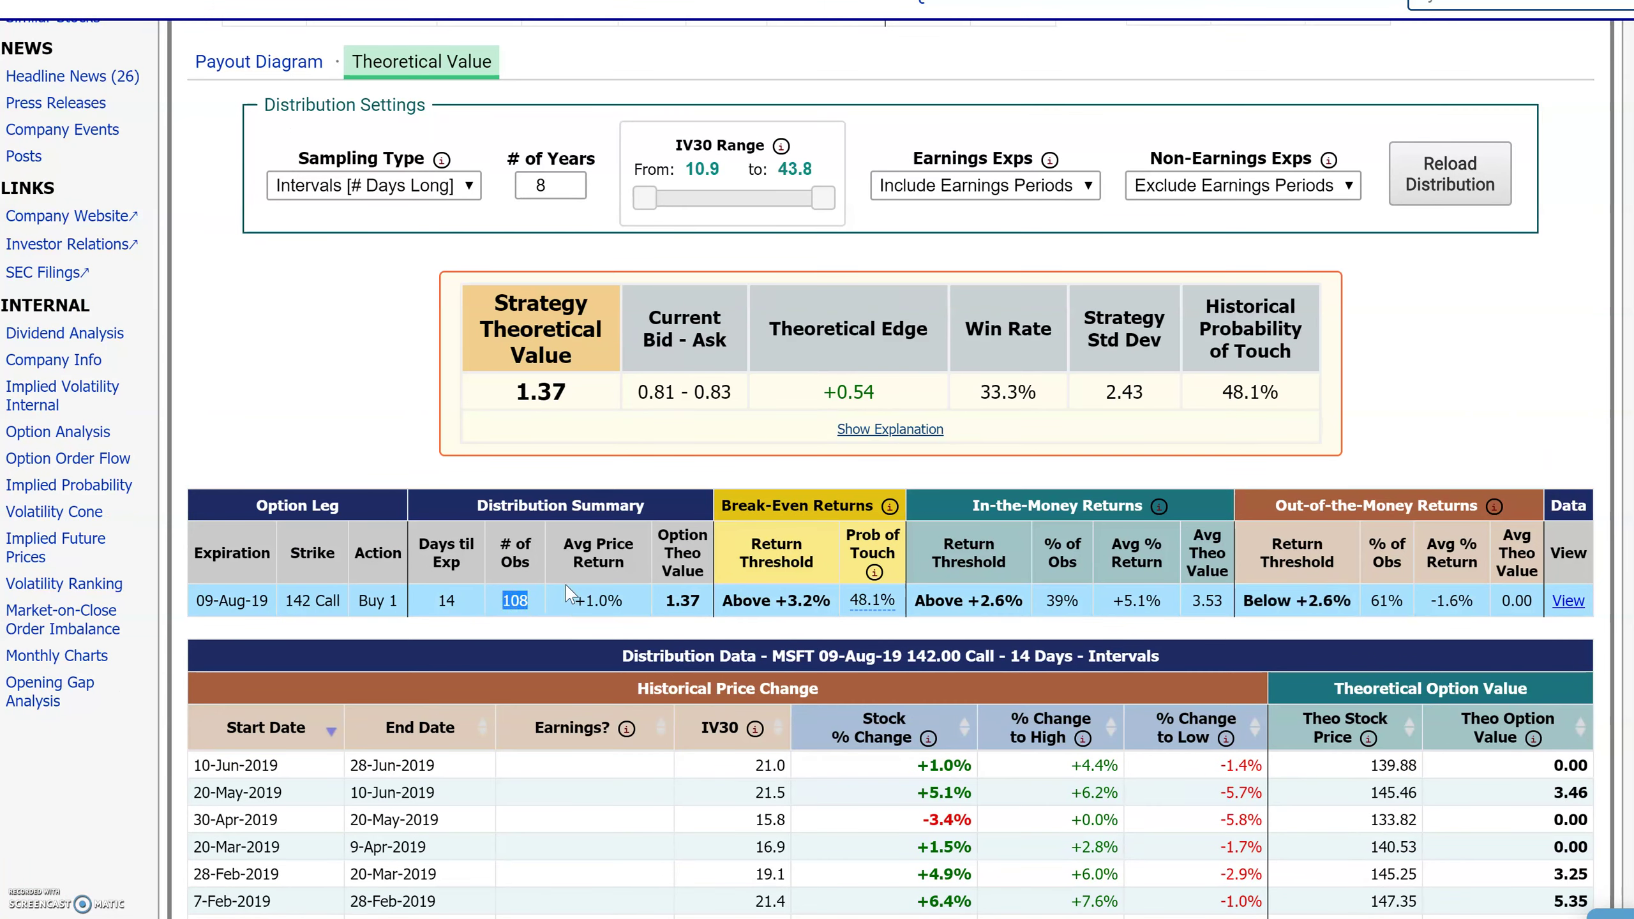
double_click(1387, 601)
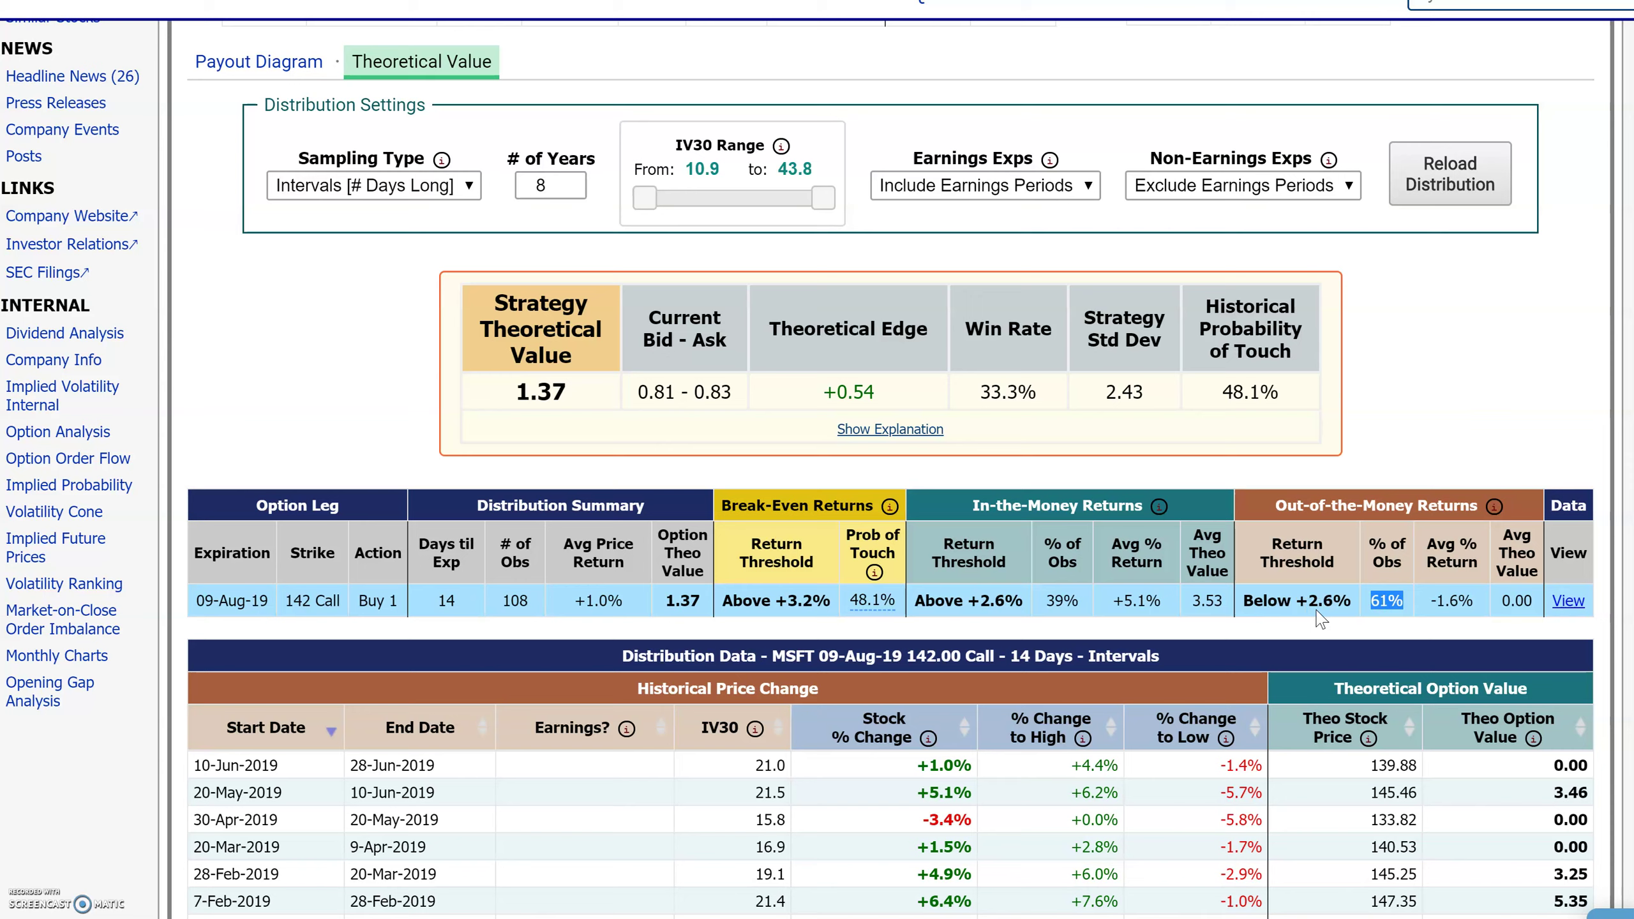
click(1540, 606)
double_click(1518, 602)
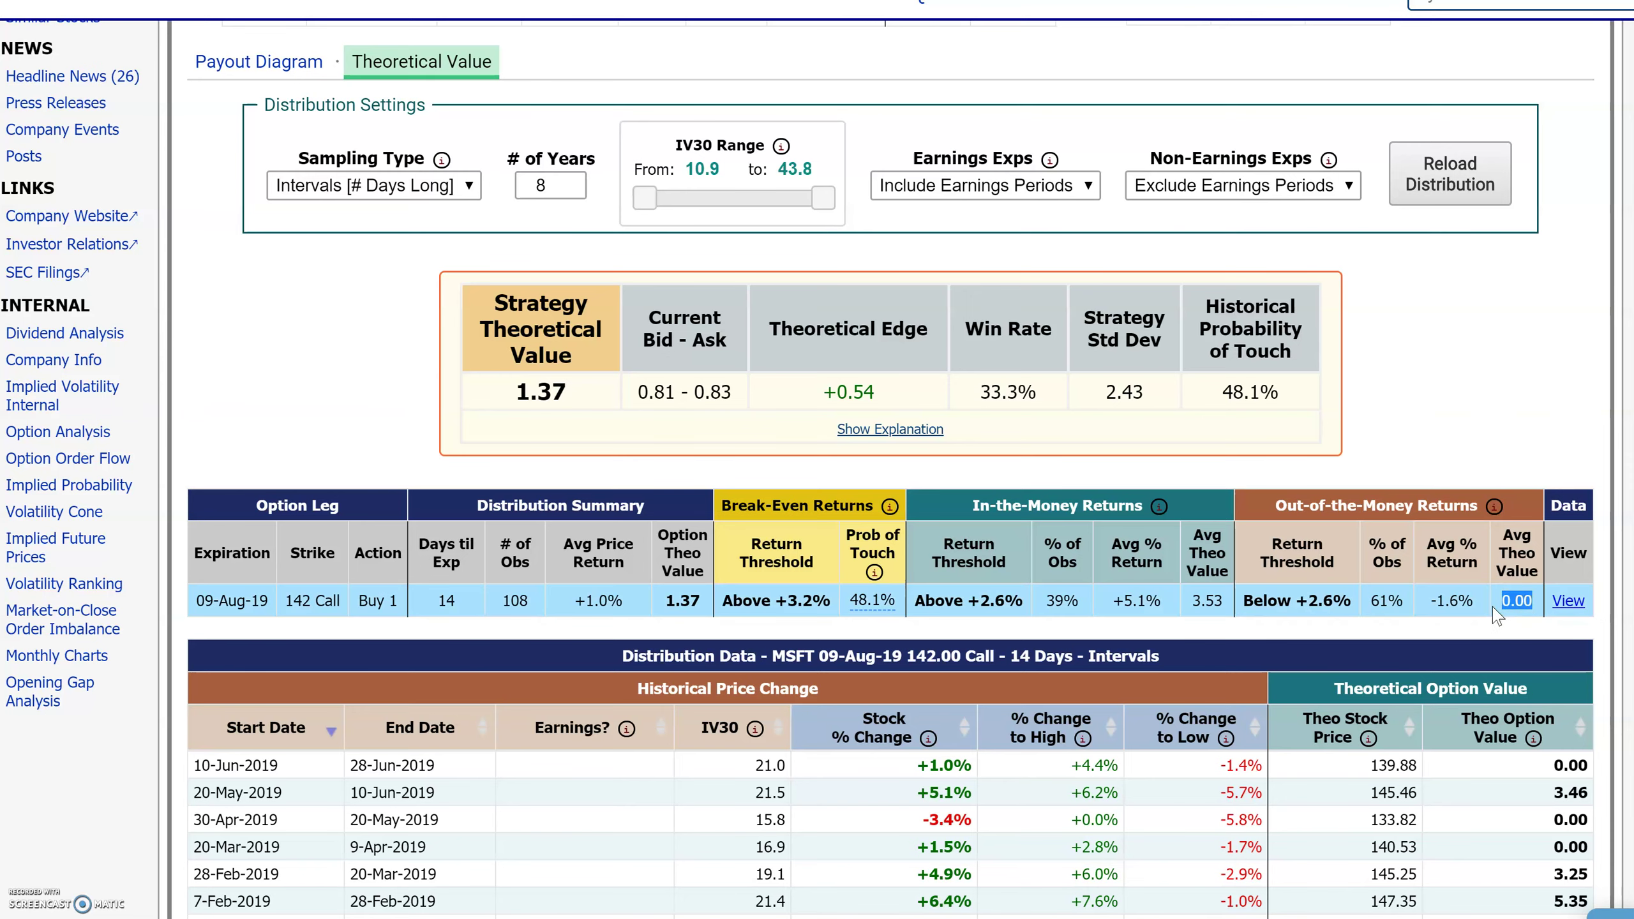
Check the 142 strike's distance from spot and examine the call's in-the-money threshold, share of observations and average theoretical value
scroll(1241, 473, up, 5)
scroll(1240, 472, up, 4)
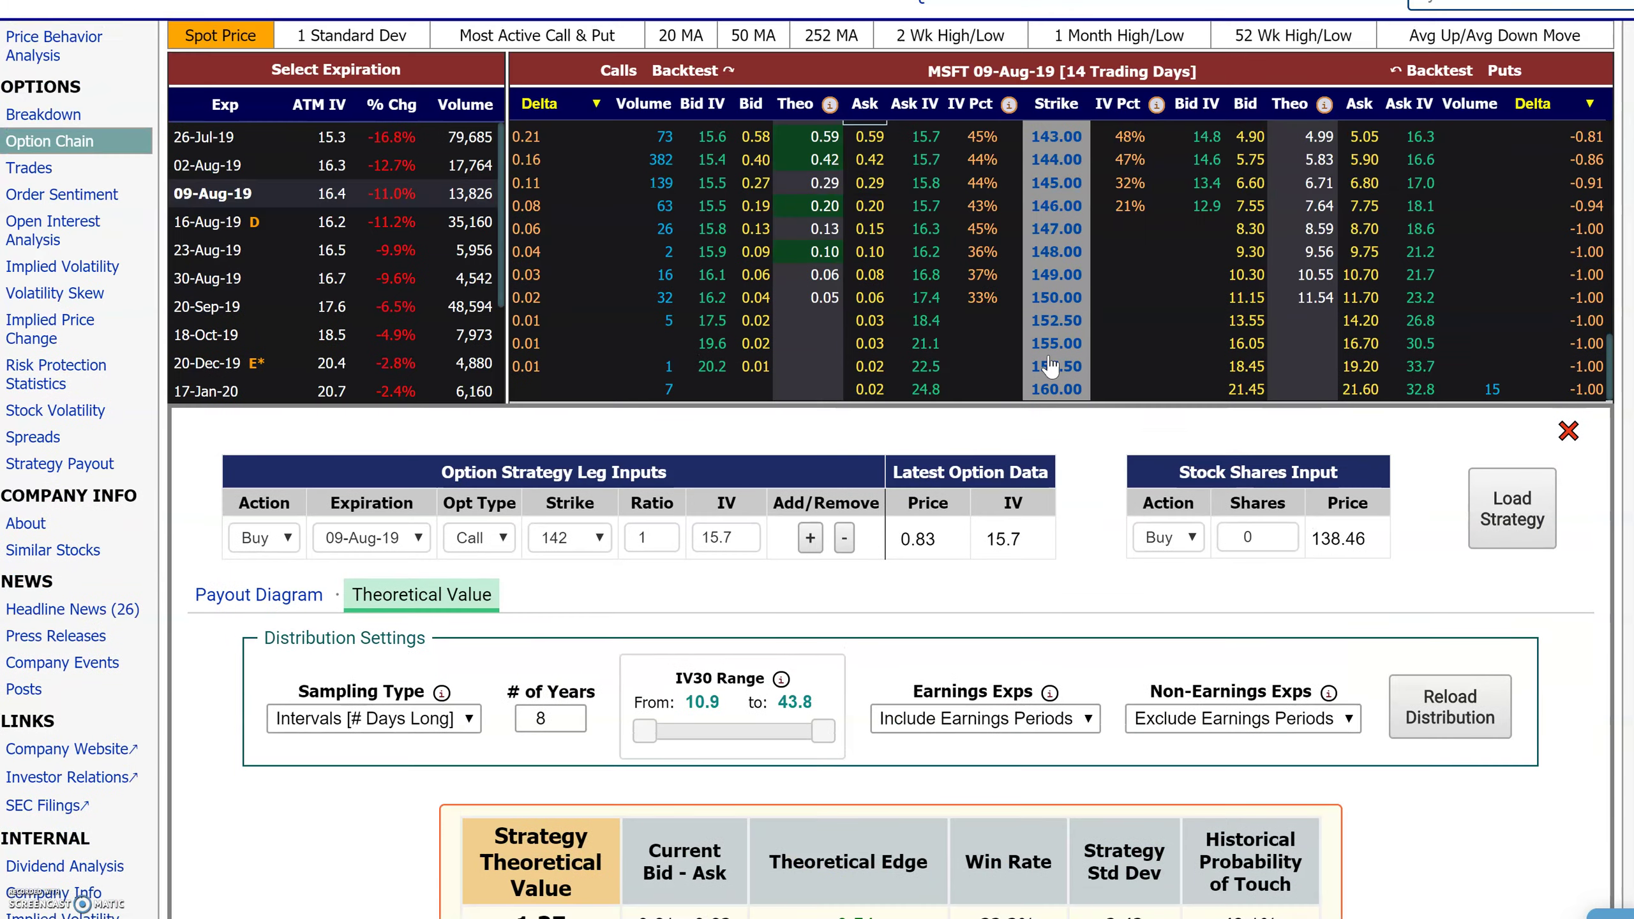
scroll(1081, 283, down, 4)
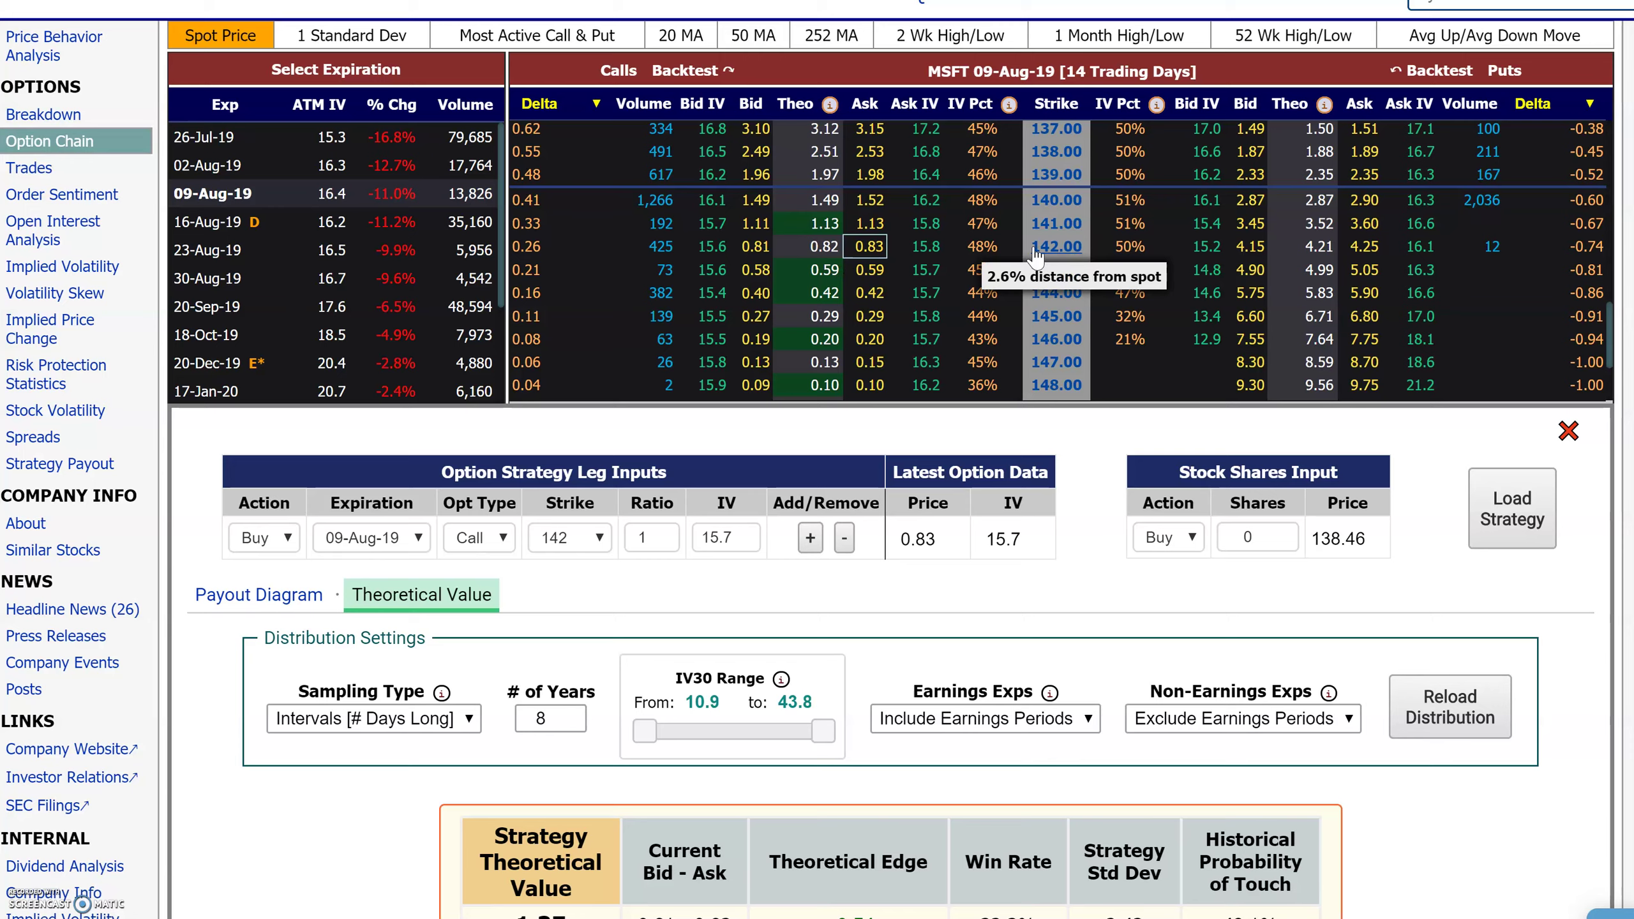
scroll(1473, 828, down, 5)
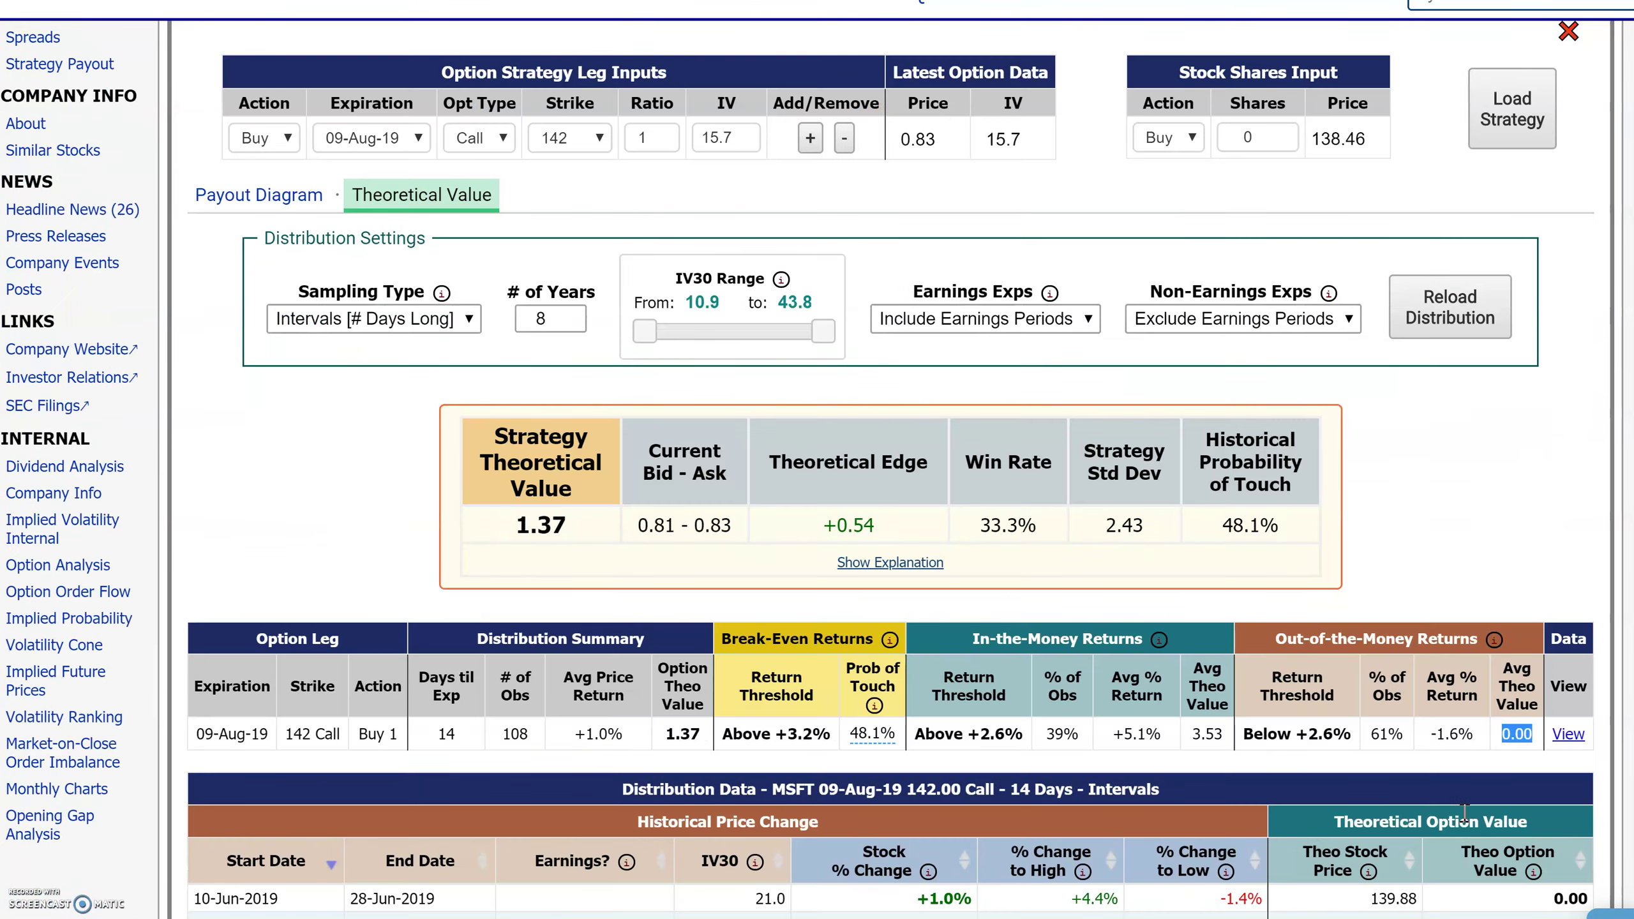
scroll(1464, 812, down, 2)
drag(1025, 601, 927, 601)
drag(1087, 601, 1043, 600)
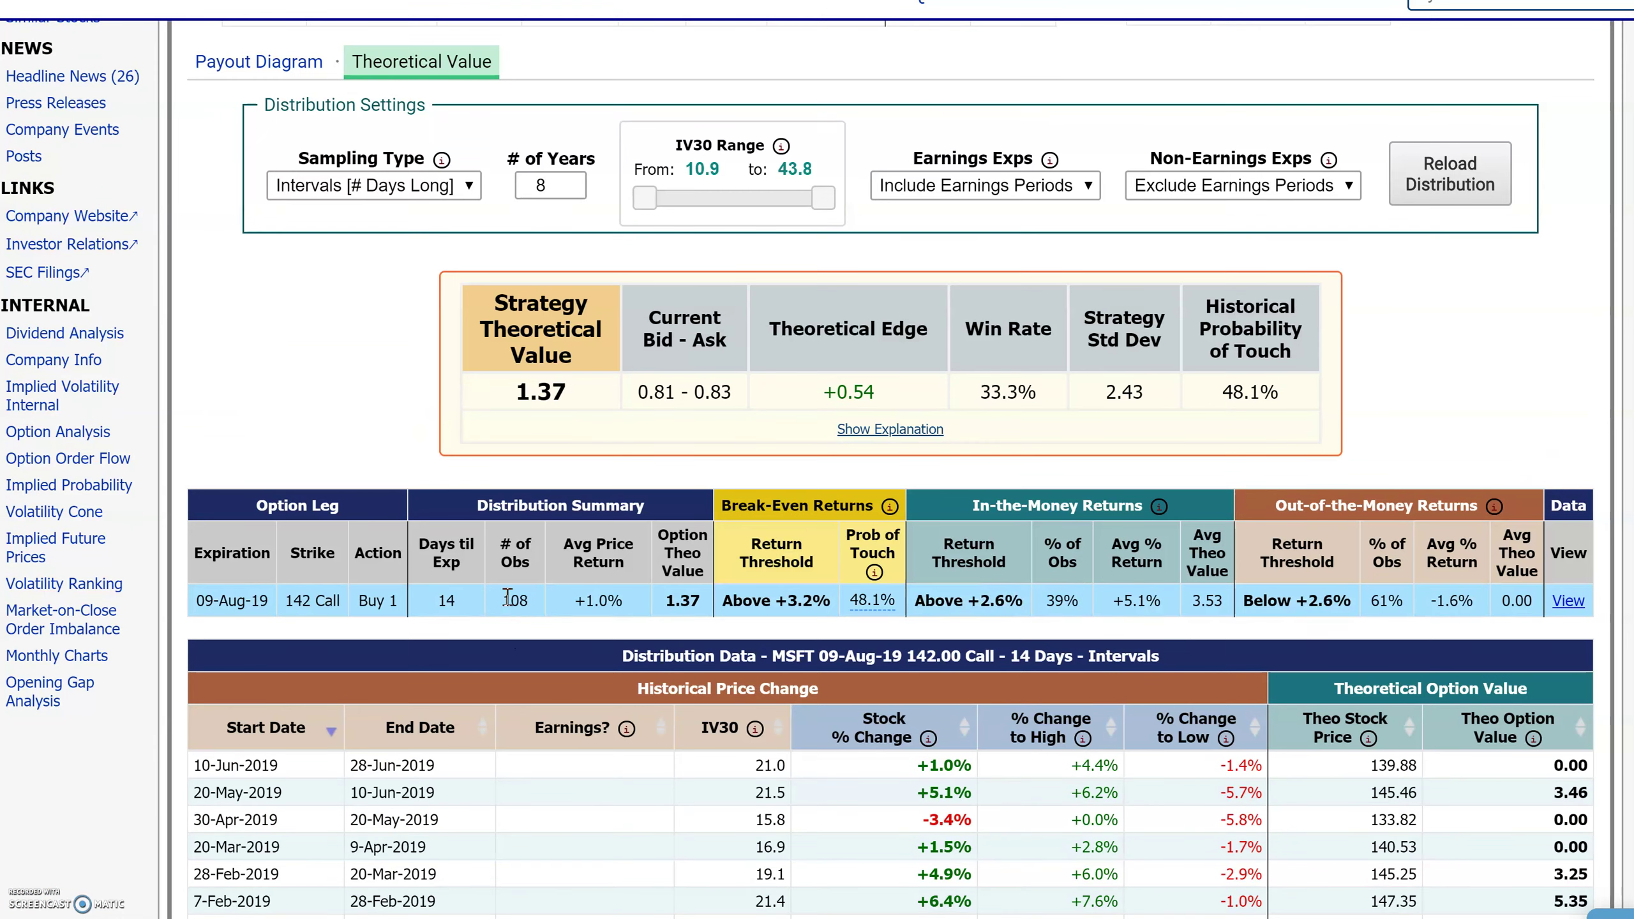
drag(541, 610, 501, 544)
drag(981, 515, 1112, 602)
click(1155, 527)
drag(1024, 601, 992, 601)
drag(1225, 602, 1187, 606)
drag(1080, 600, 1046, 602)
Inspect the interval starting 10-Jun-2019 in the distribution data, covering its dates, stock percentage change and theoretical stock price
scroll(1526, 605, down, 4)
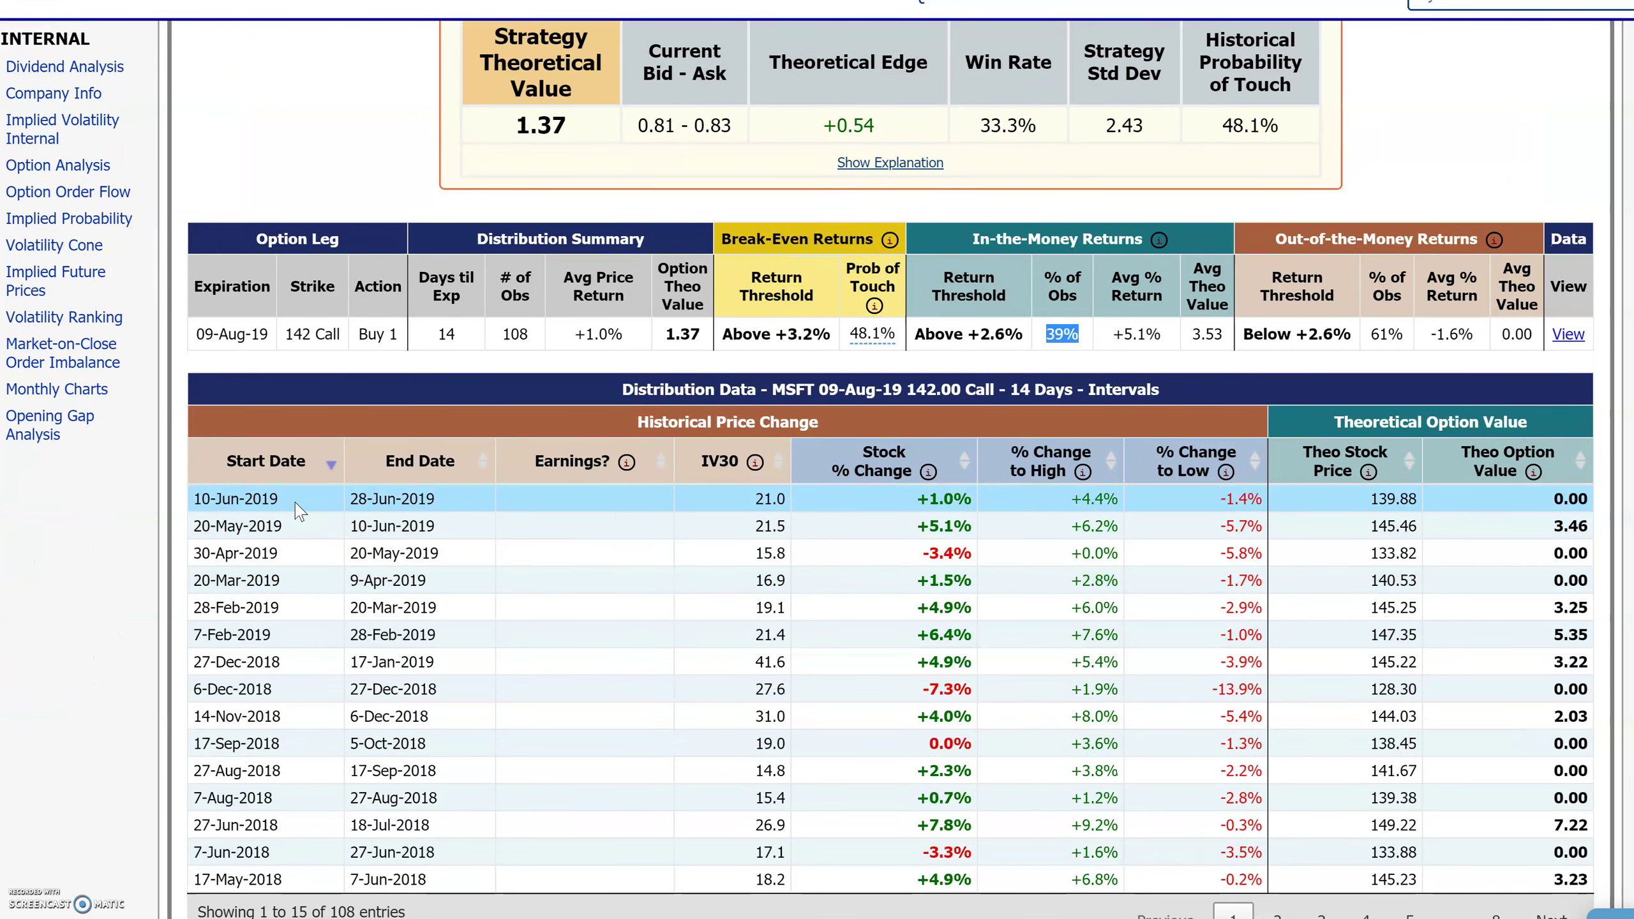
drag(288, 506, 193, 502)
drag(443, 501, 347, 501)
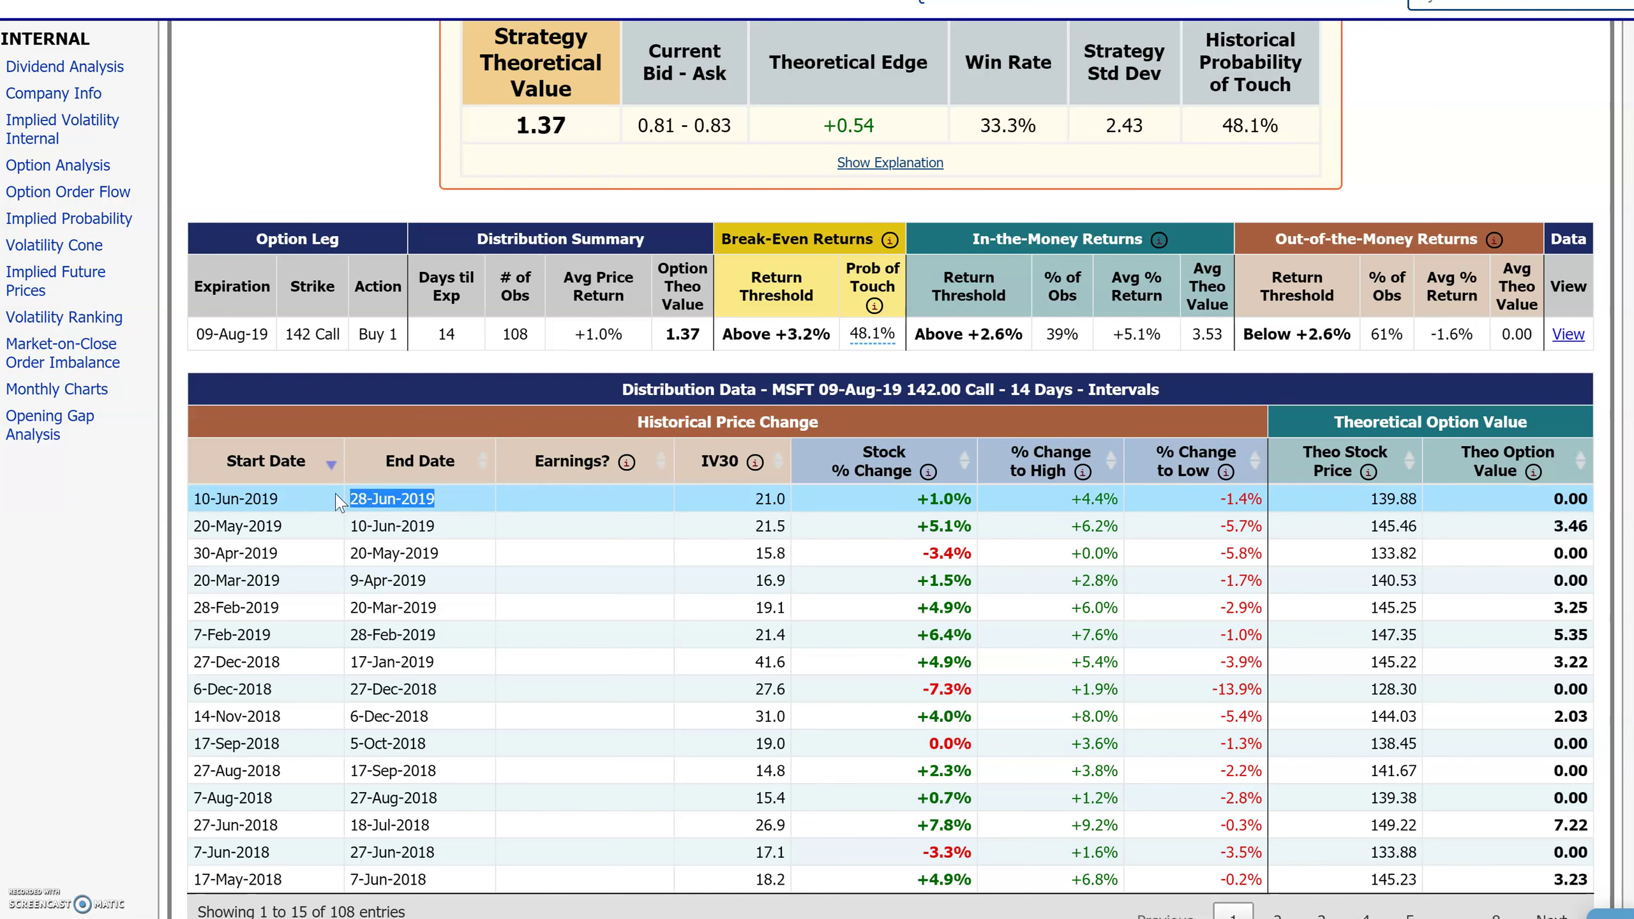
drag(985, 506, 905, 509)
drag(1434, 511, 1366, 509)
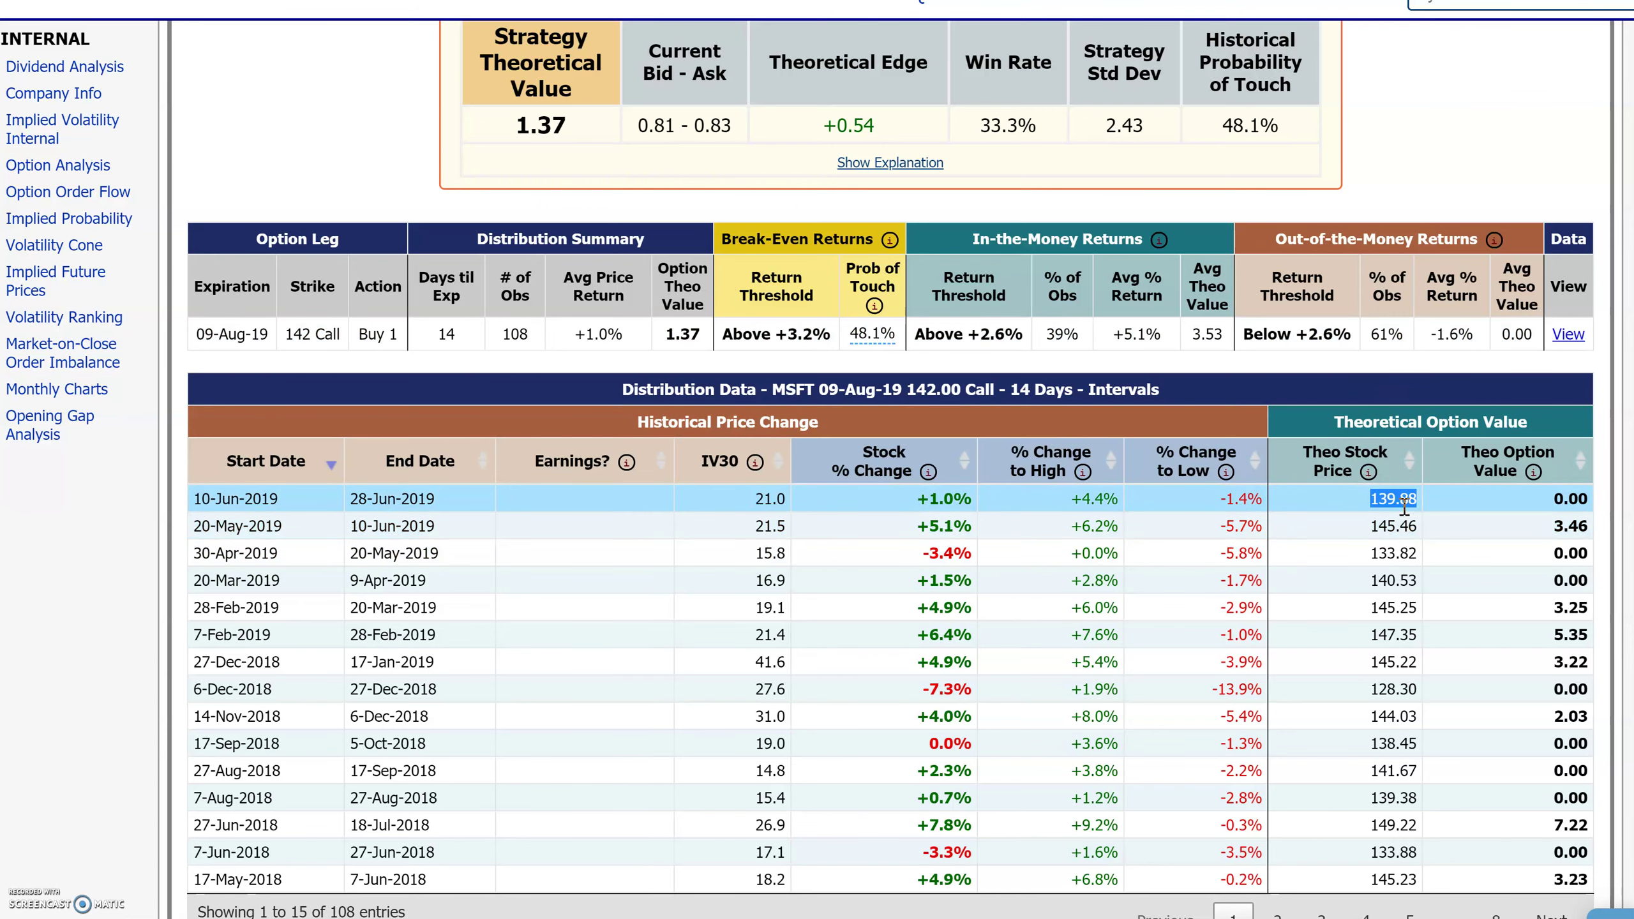
scroll(1403, 515, up, 8)
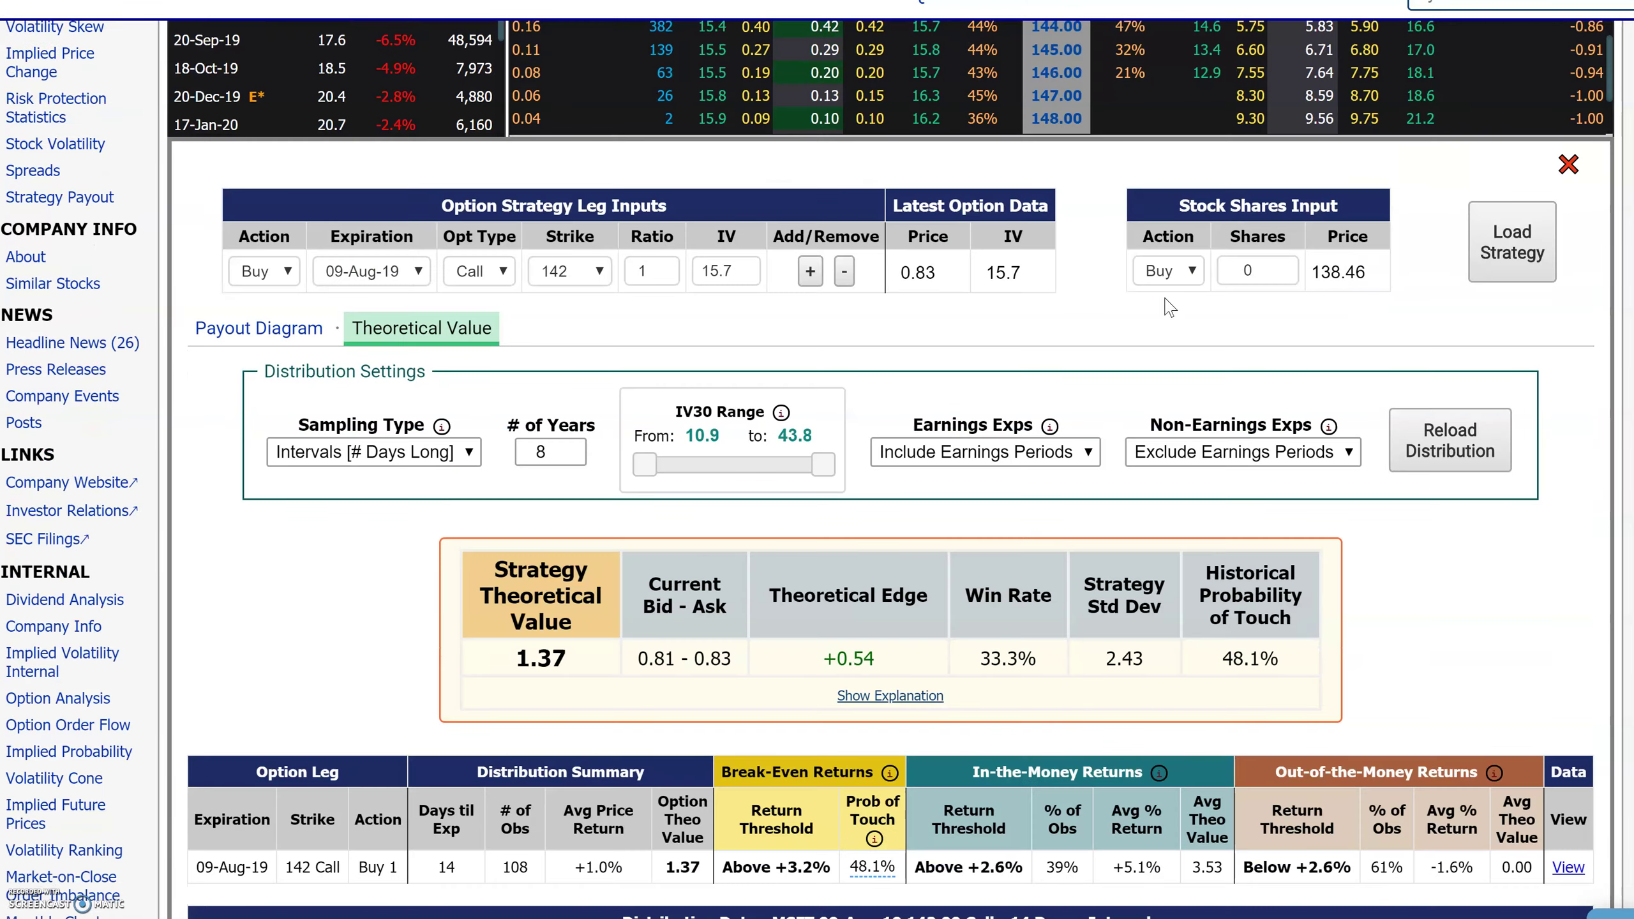
Check the 10-Jun-2019 interval's theoretical option value and inspect the 20-May-2019 interval's dates, stock percentage change, theoretical stock price and option value
scroll(1479, 708, down, 6)
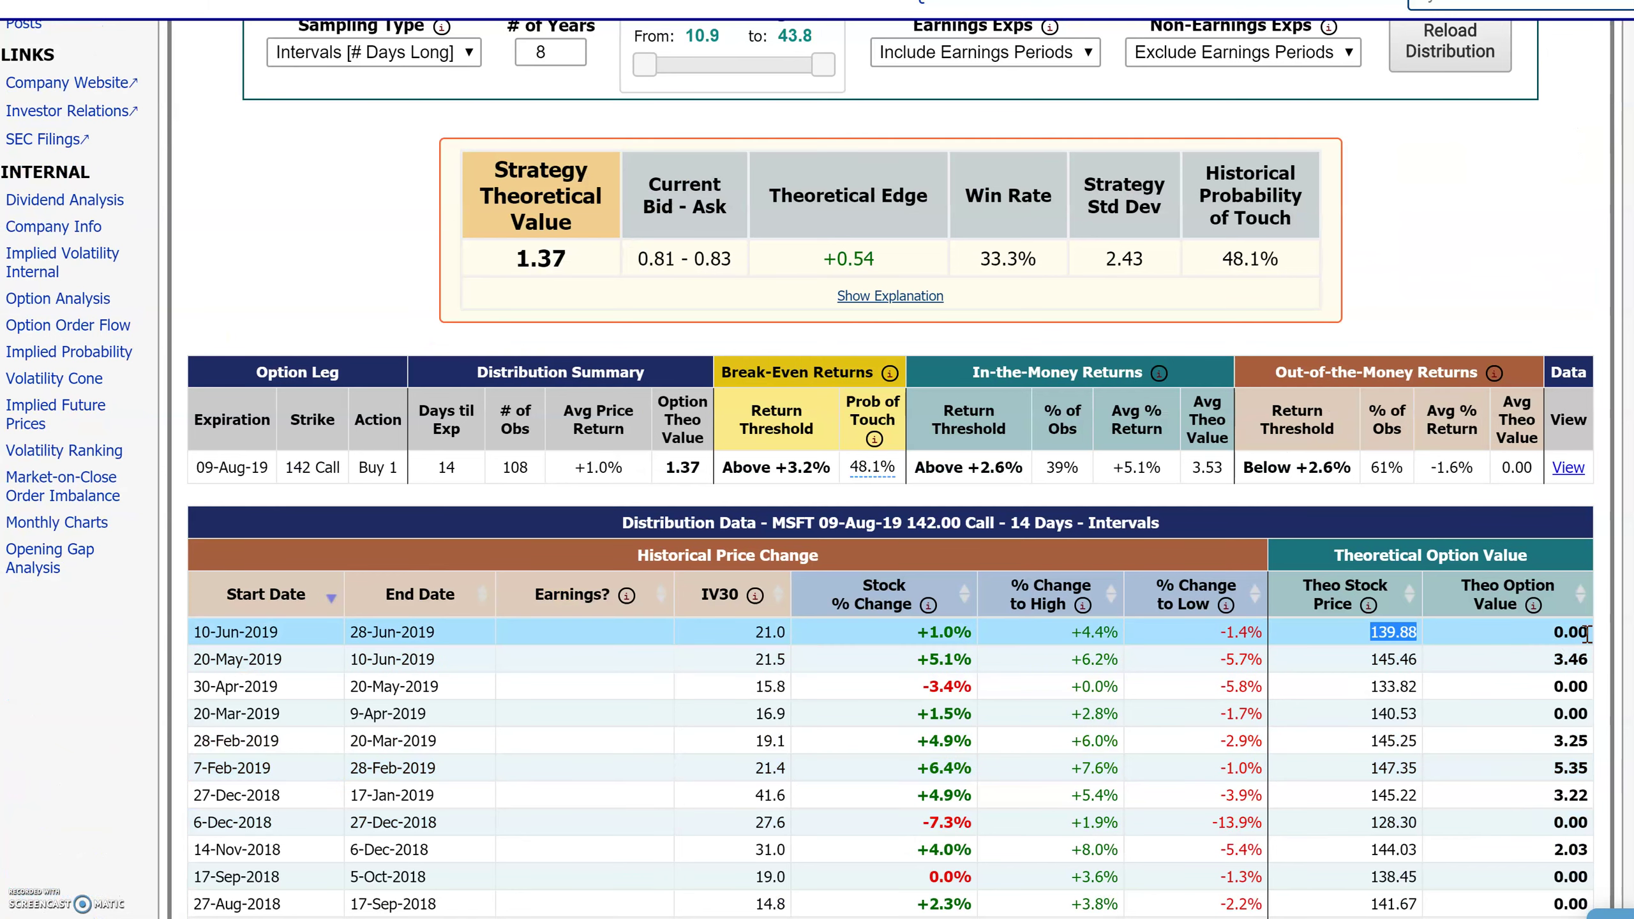
drag(1586, 633, 1547, 637)
drag(363, 664, 363, 666)
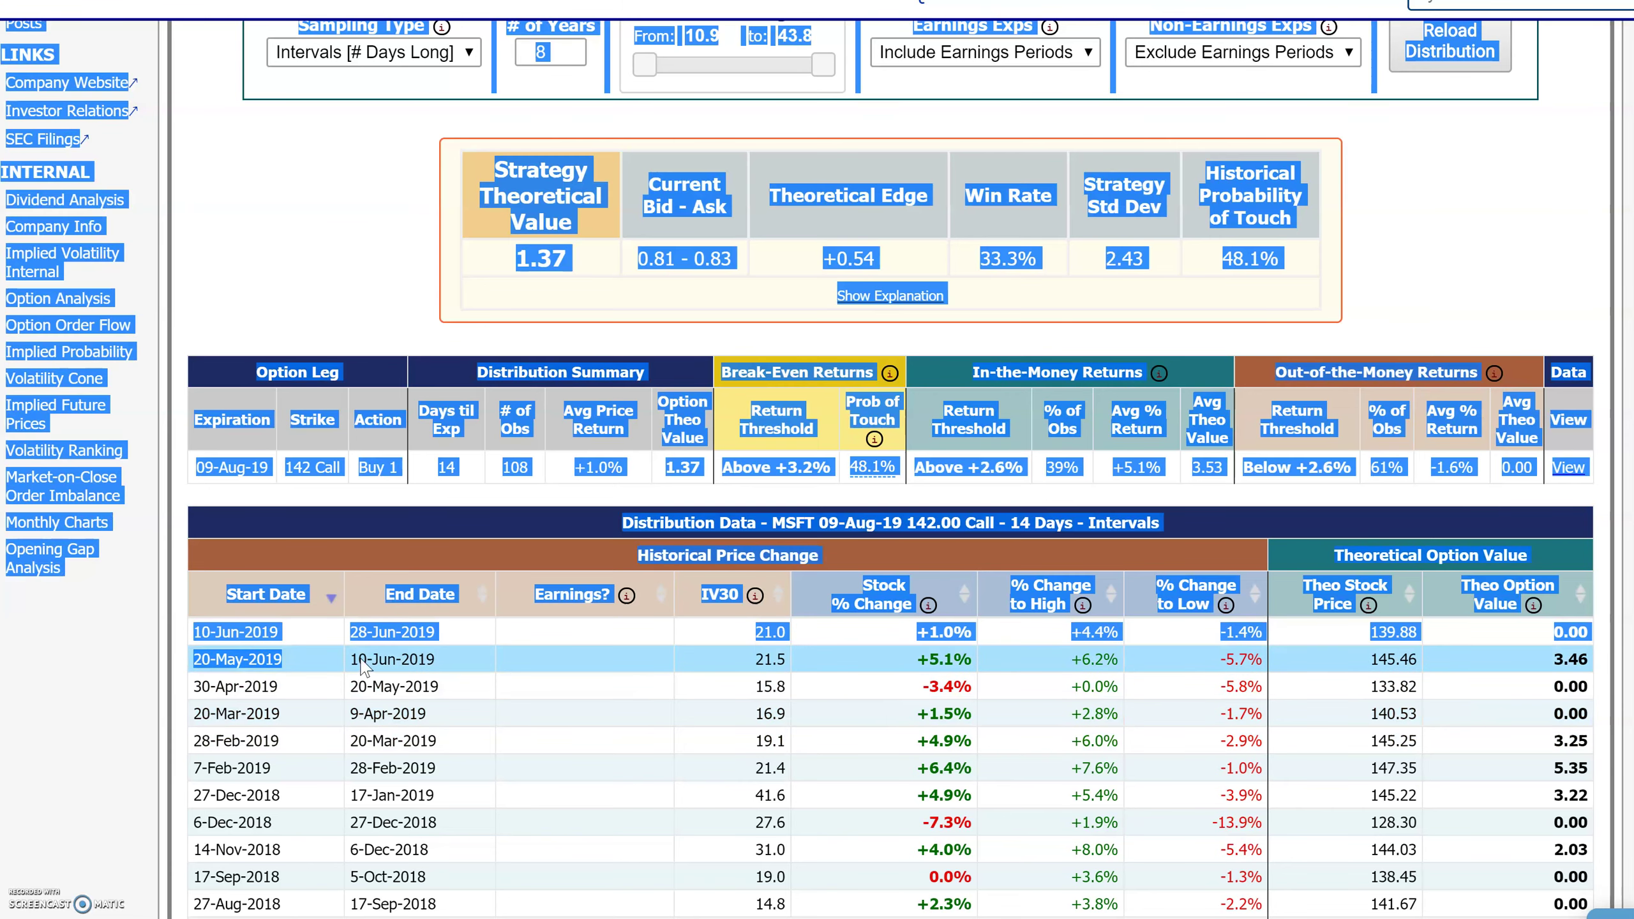
triple_click(440, 670)
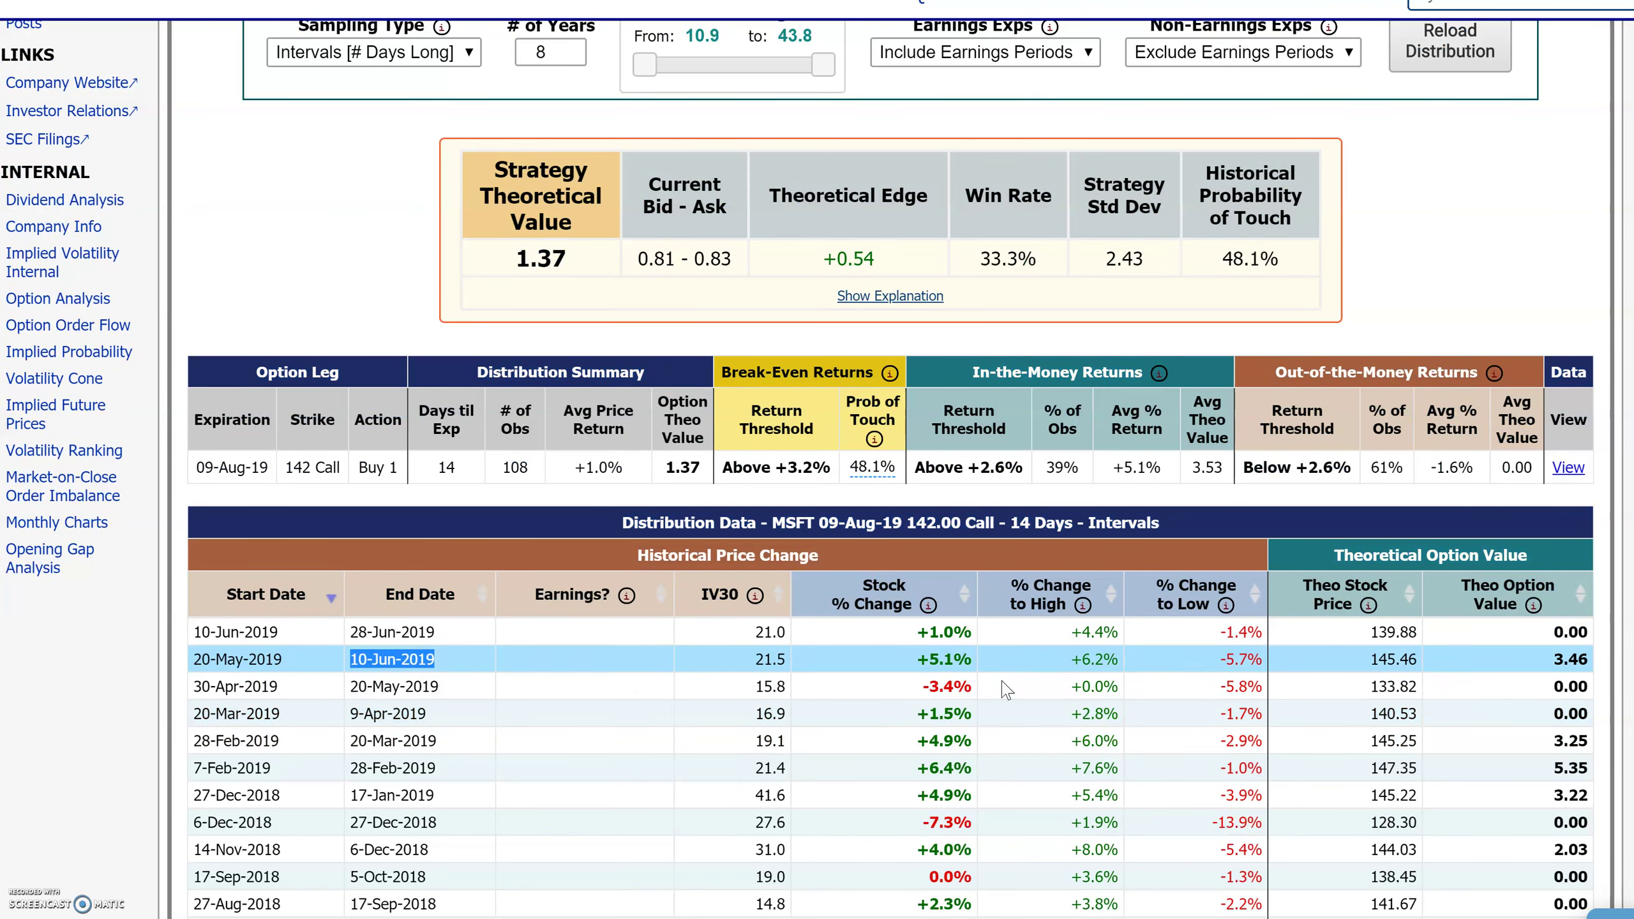
drag(971, 662, 915, 661)
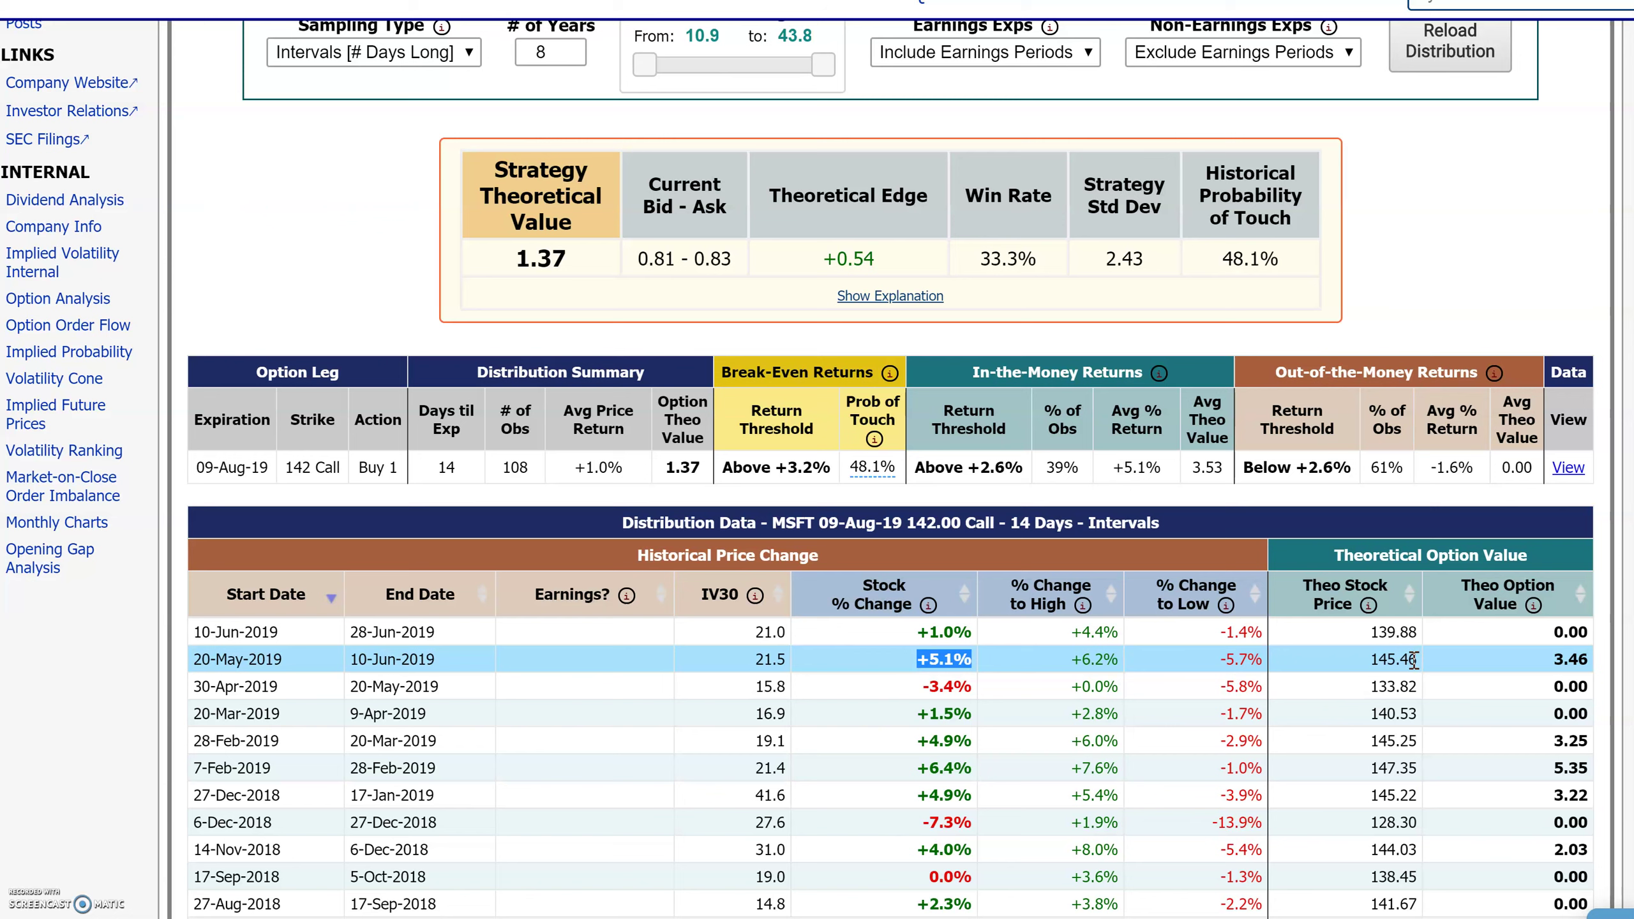
drag(1421, 660, 1372, 658)
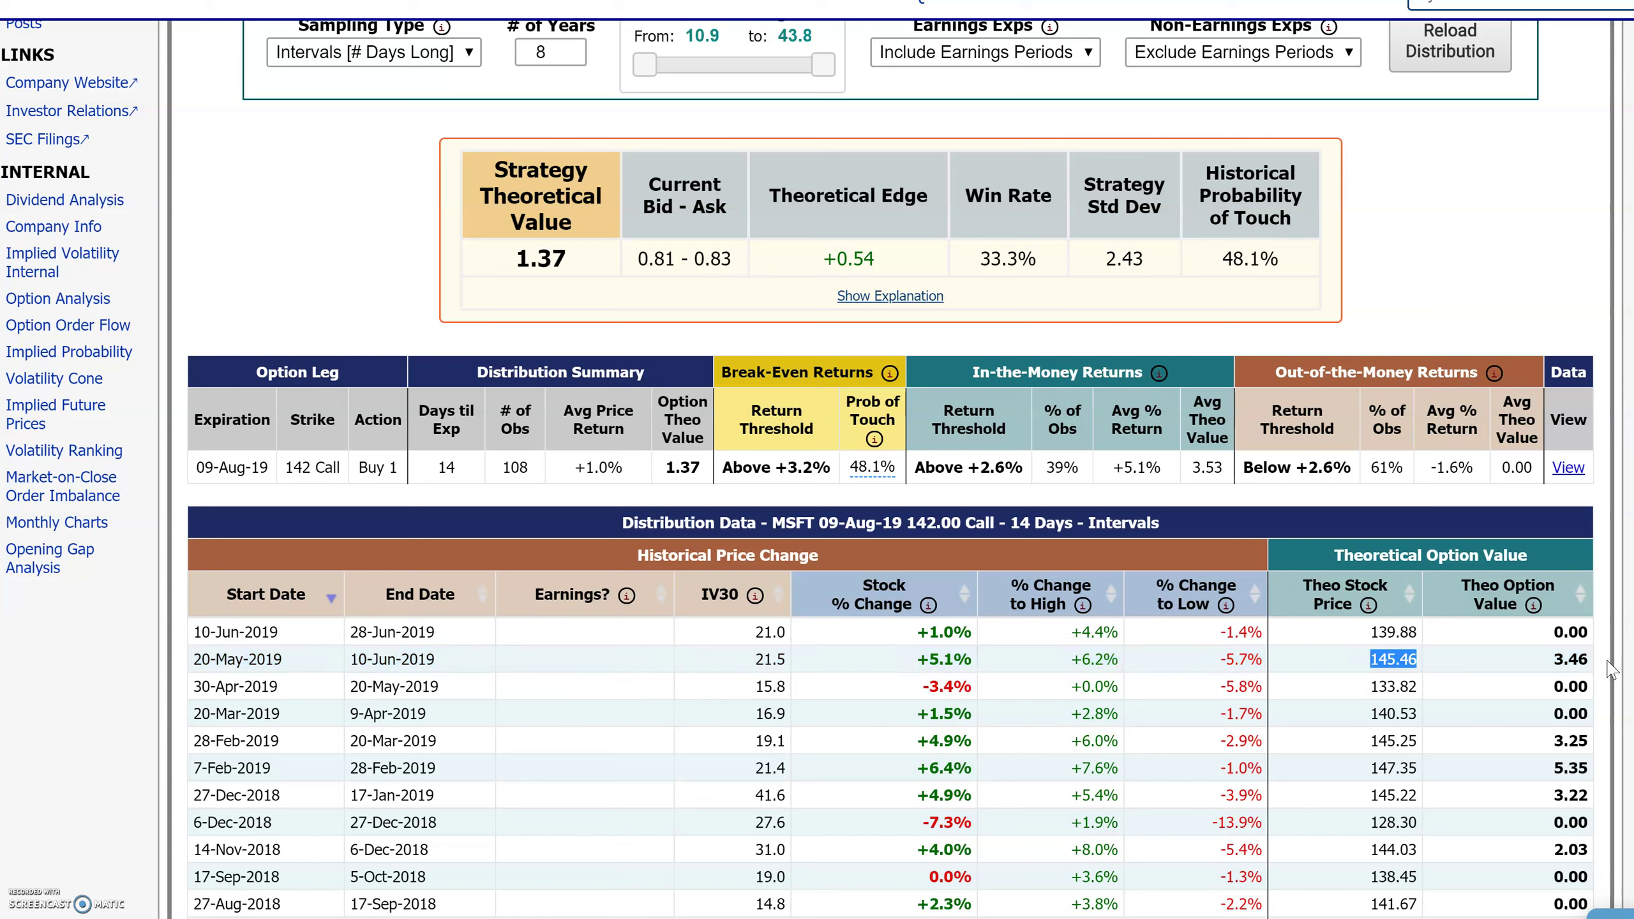
drag(1594, 662, 1552, 664)
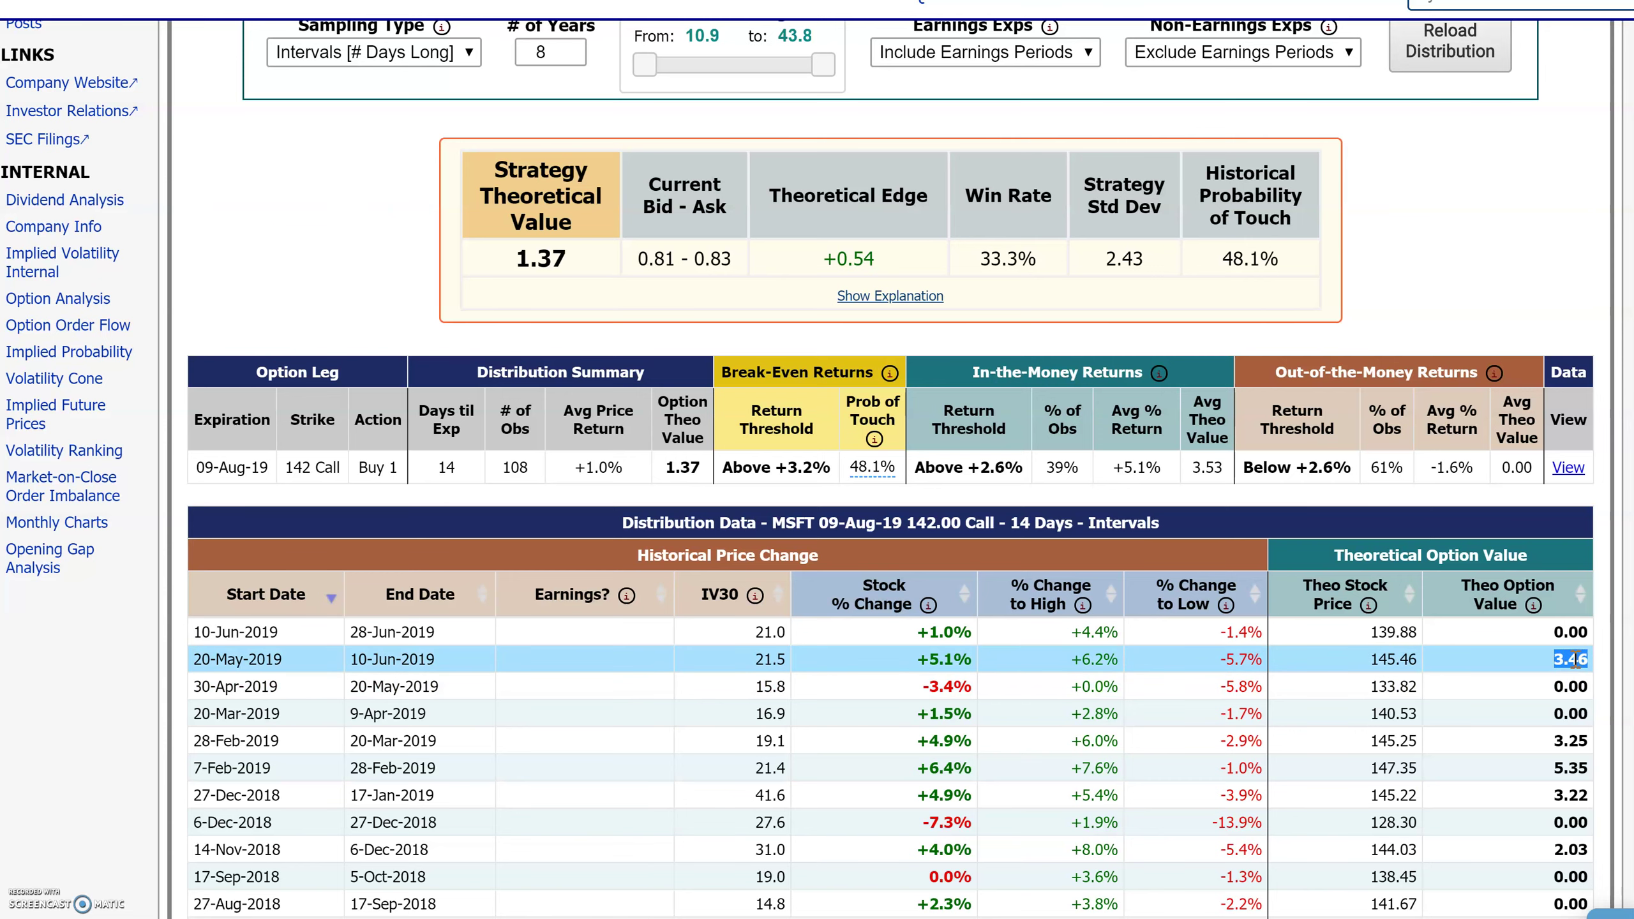
Review the theoretical option values of the intervals from 30-Apr-2019 back and relate them to the strategy theoretical value
drag(270, 686, 422, 687)
scroll(616, 652, down, 2)
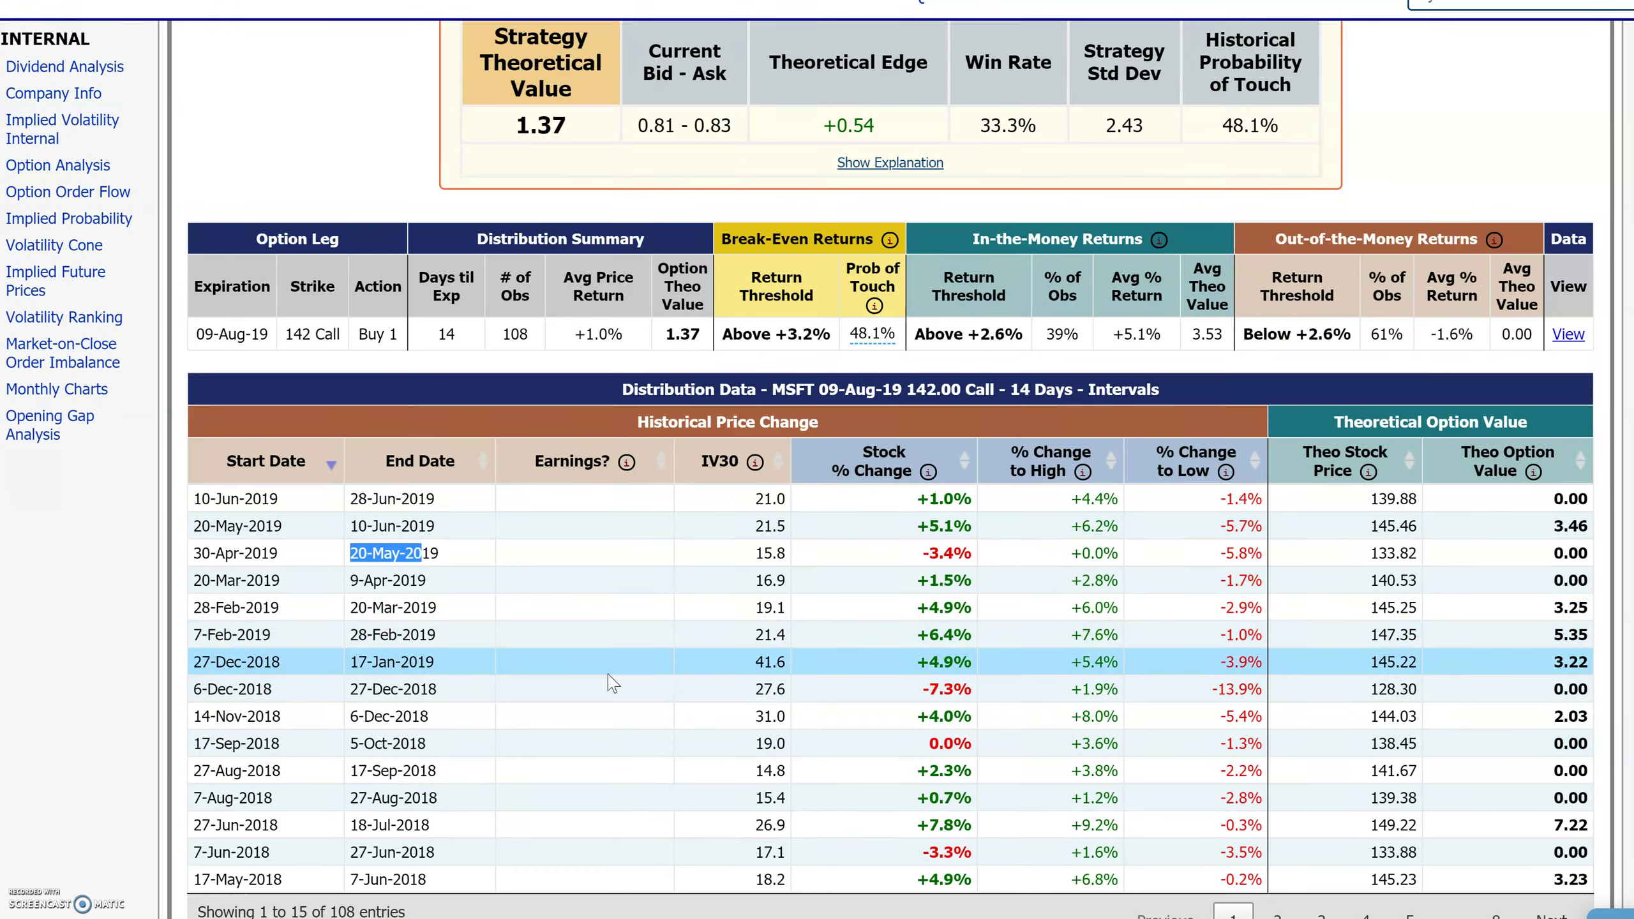
scroll(616, 651, down, 2)
drag(1596, 422, 1547, 503)
scroll(1447, 611, up, 4)
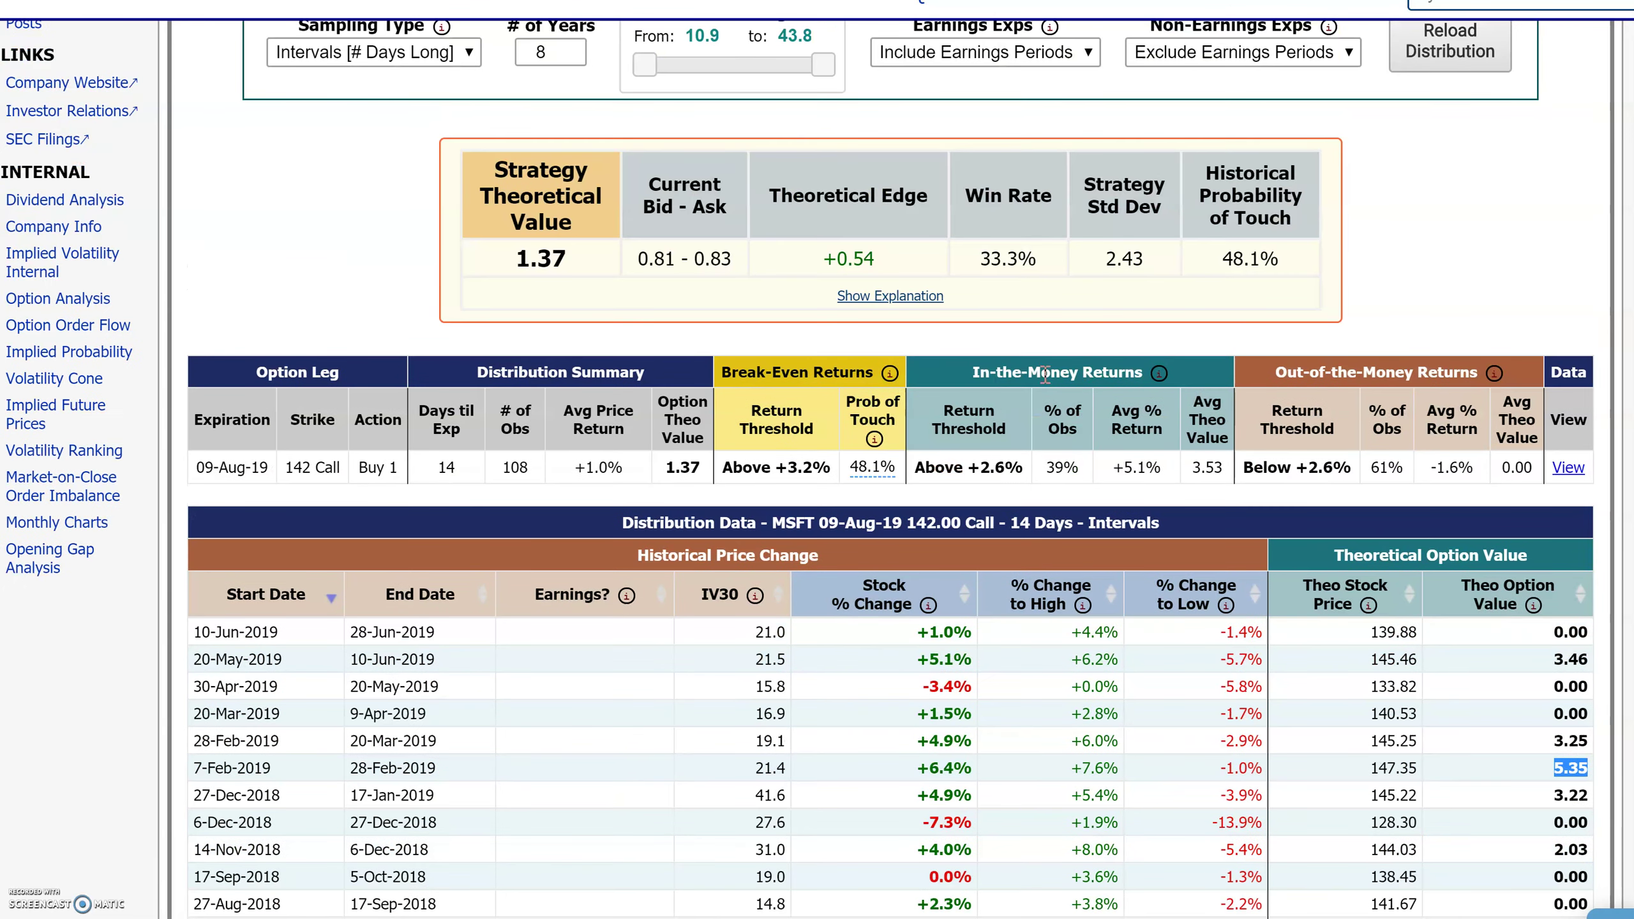
drag(585, 260, 499, 264)
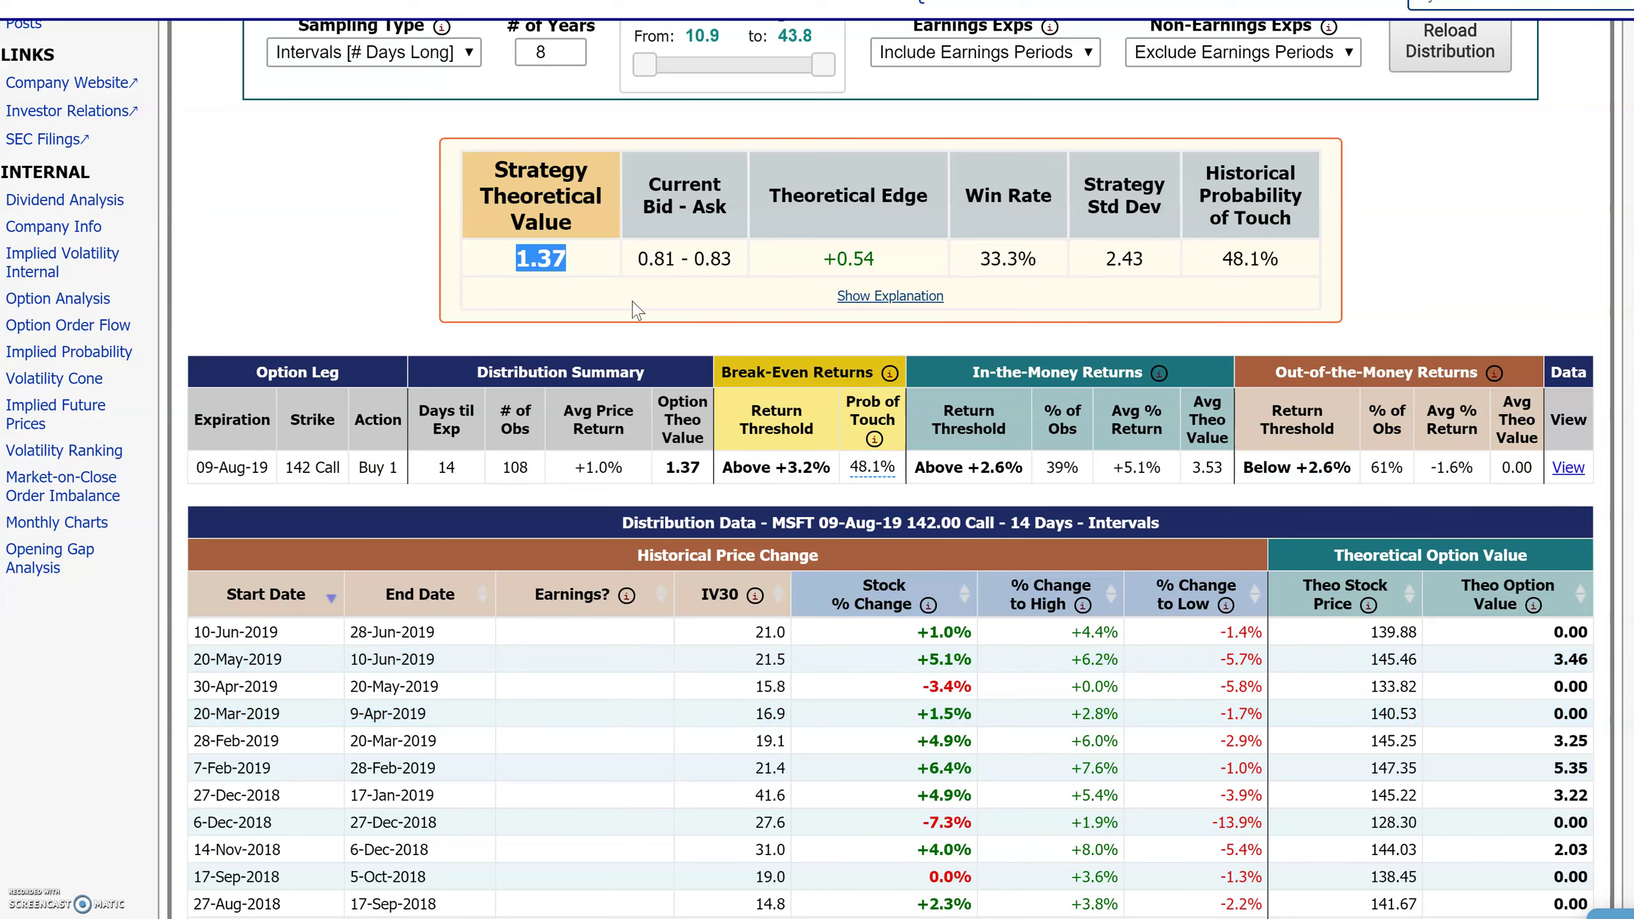
click(568, 260)
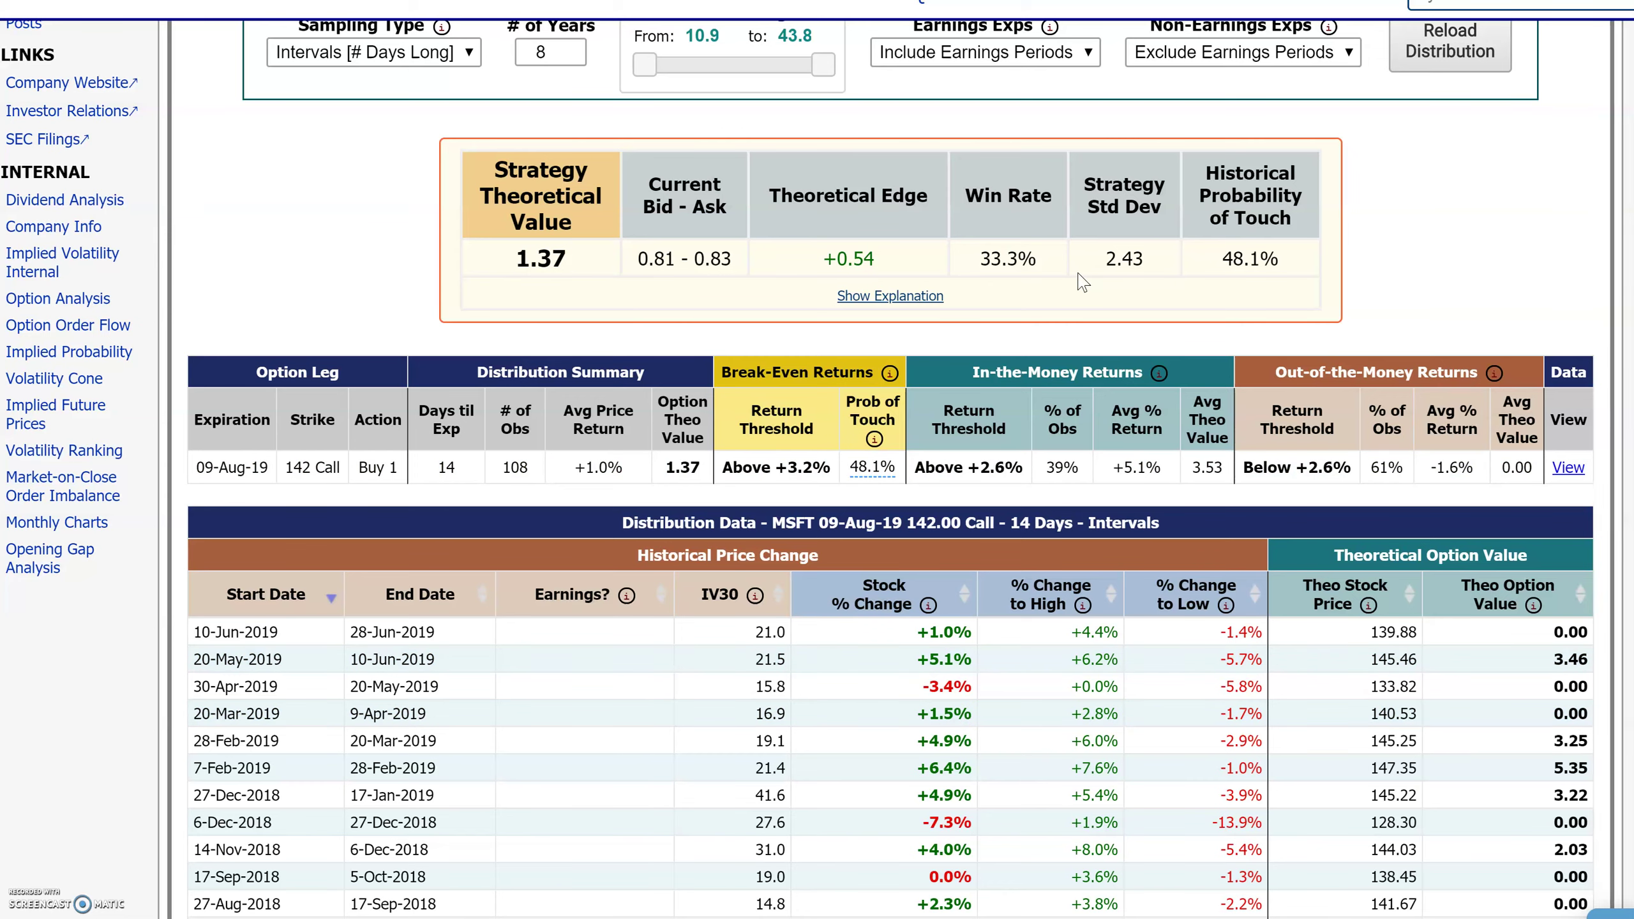
Examine the strategy's win rate alongside the current ask price in the theoretical value summary
scroll(1077, 322, down, 1)
scroll(1077, 322, down, 2)
scroll(1055, 290, up, 3)
drag(1038, 260, 973, 263)
drag(734, 260, 706, 252)
click(746, 270)
drag(736, 259, 701, 256)
Compare the individual intervals' theoretical option values with the call's cost to see which ones count towards the win rate
scroll(1441, 707, down, 4)
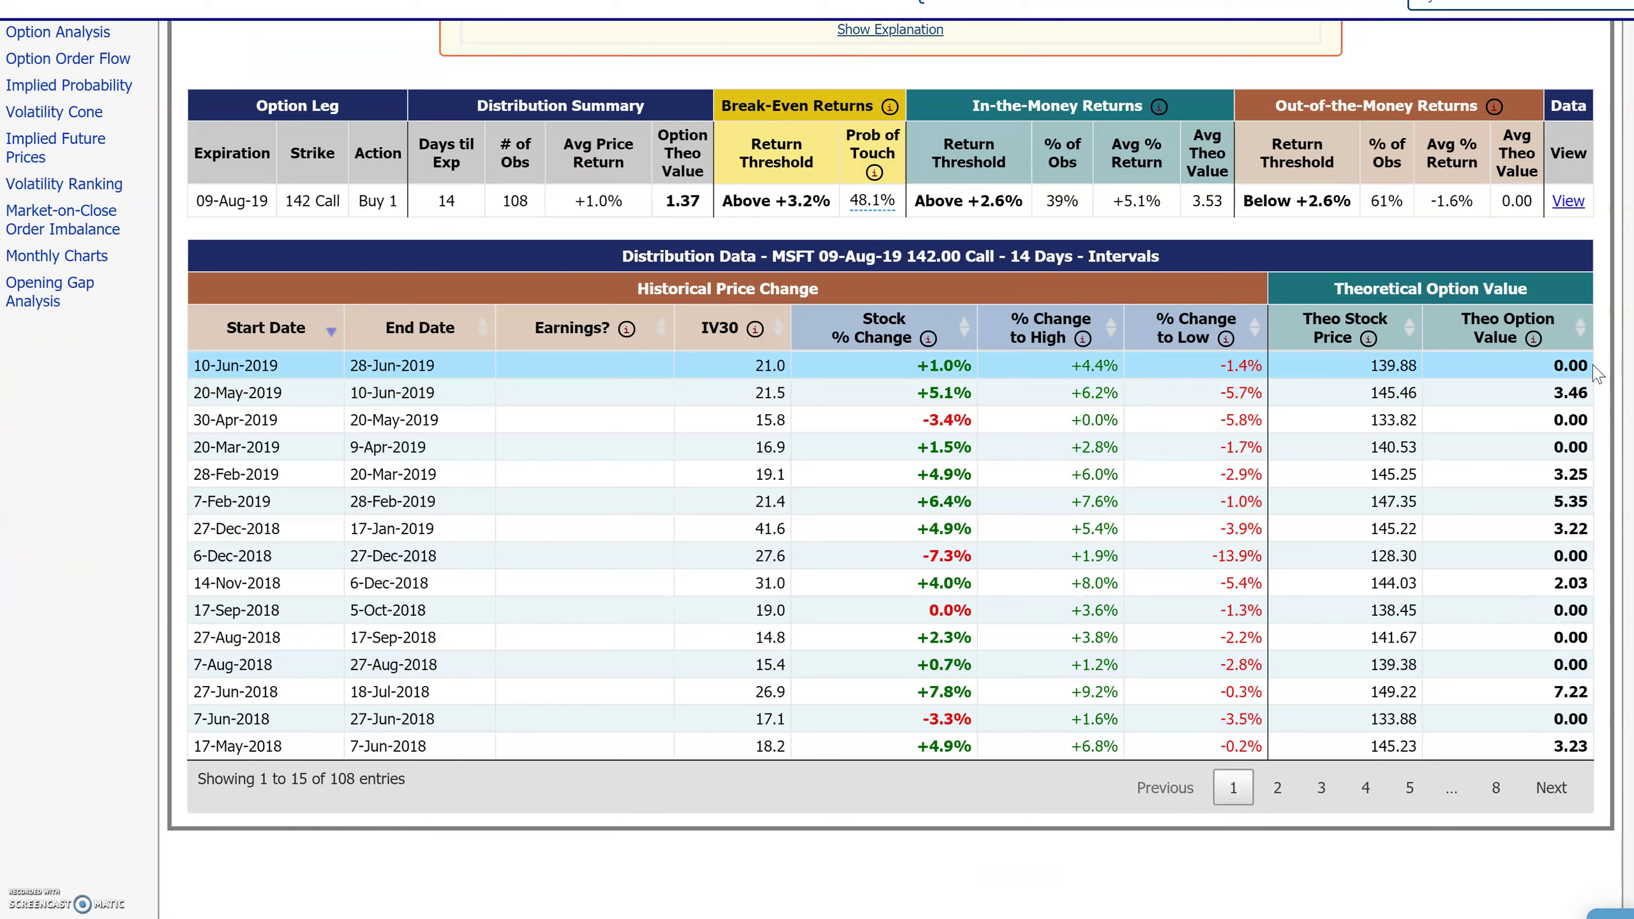
drag(1591, 396, 1588, 501)
click(1589, 529)
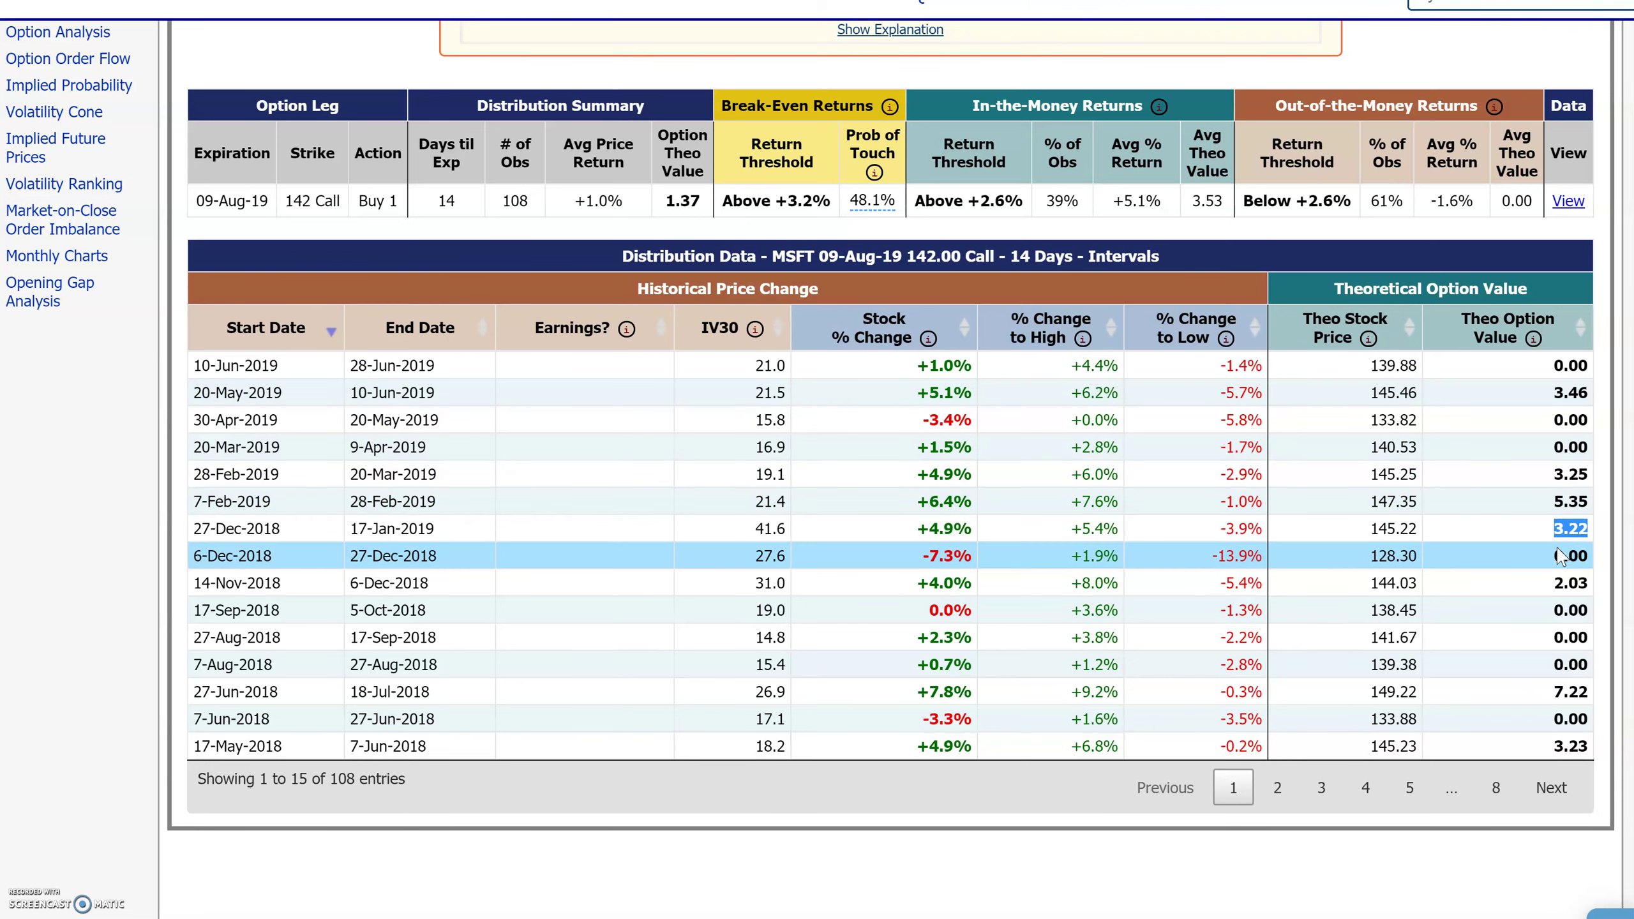
drag(1589, 583, 1553, 584)
scroll(1557, 613, up, 6)
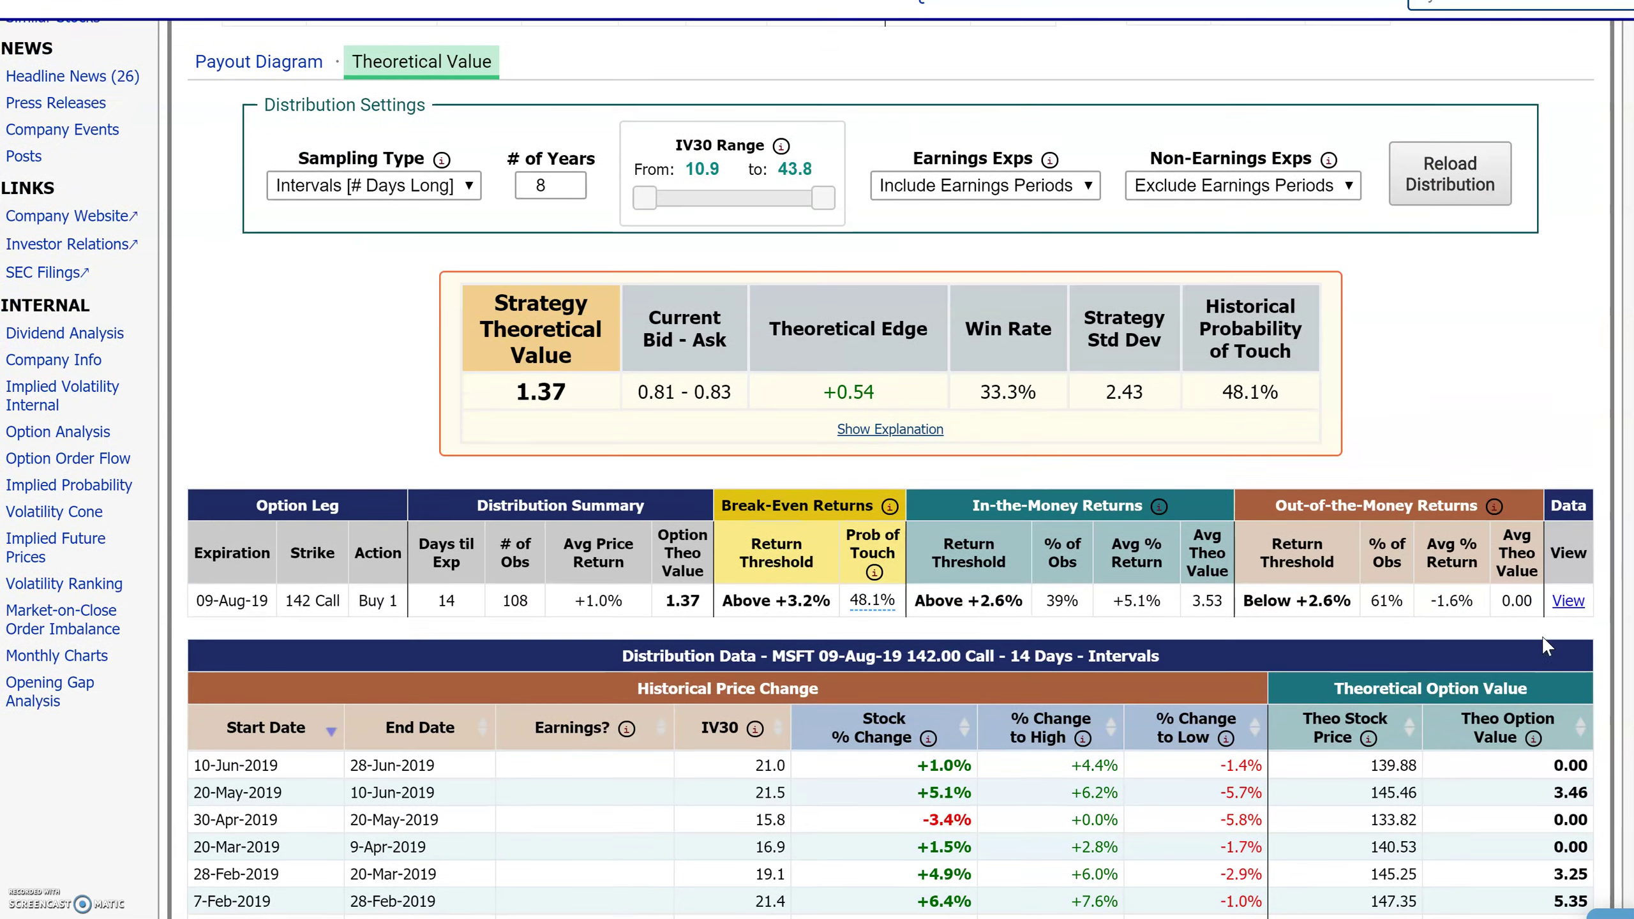
drag(1053, 395, 979, 397)
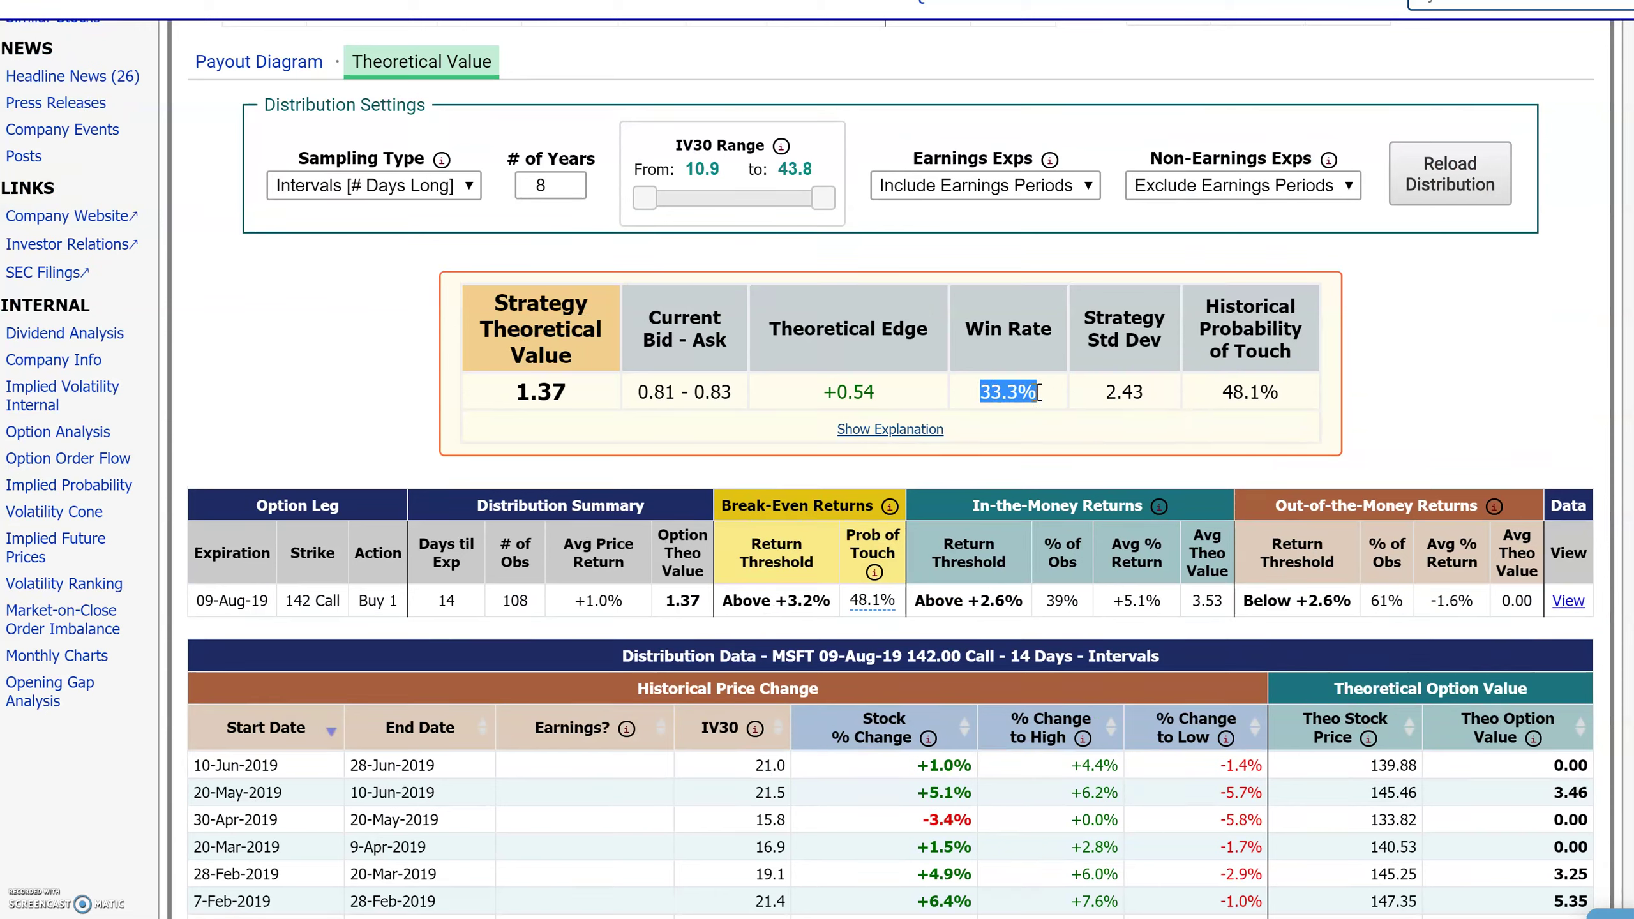
scroll(1080, 618, down, 2)
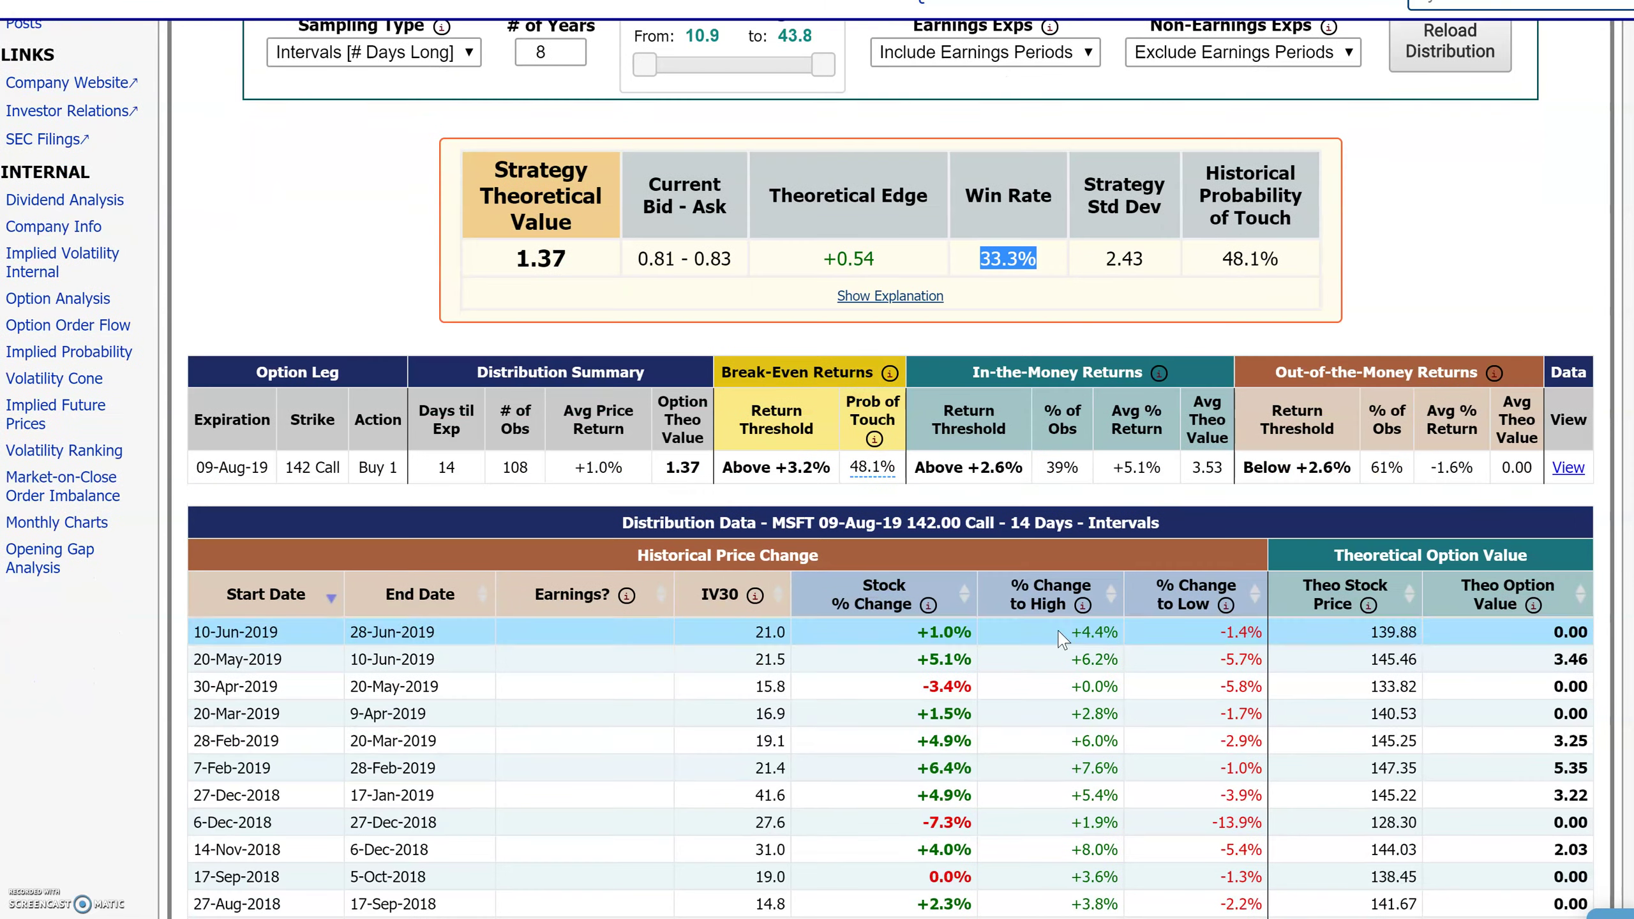
click(1007, 255)
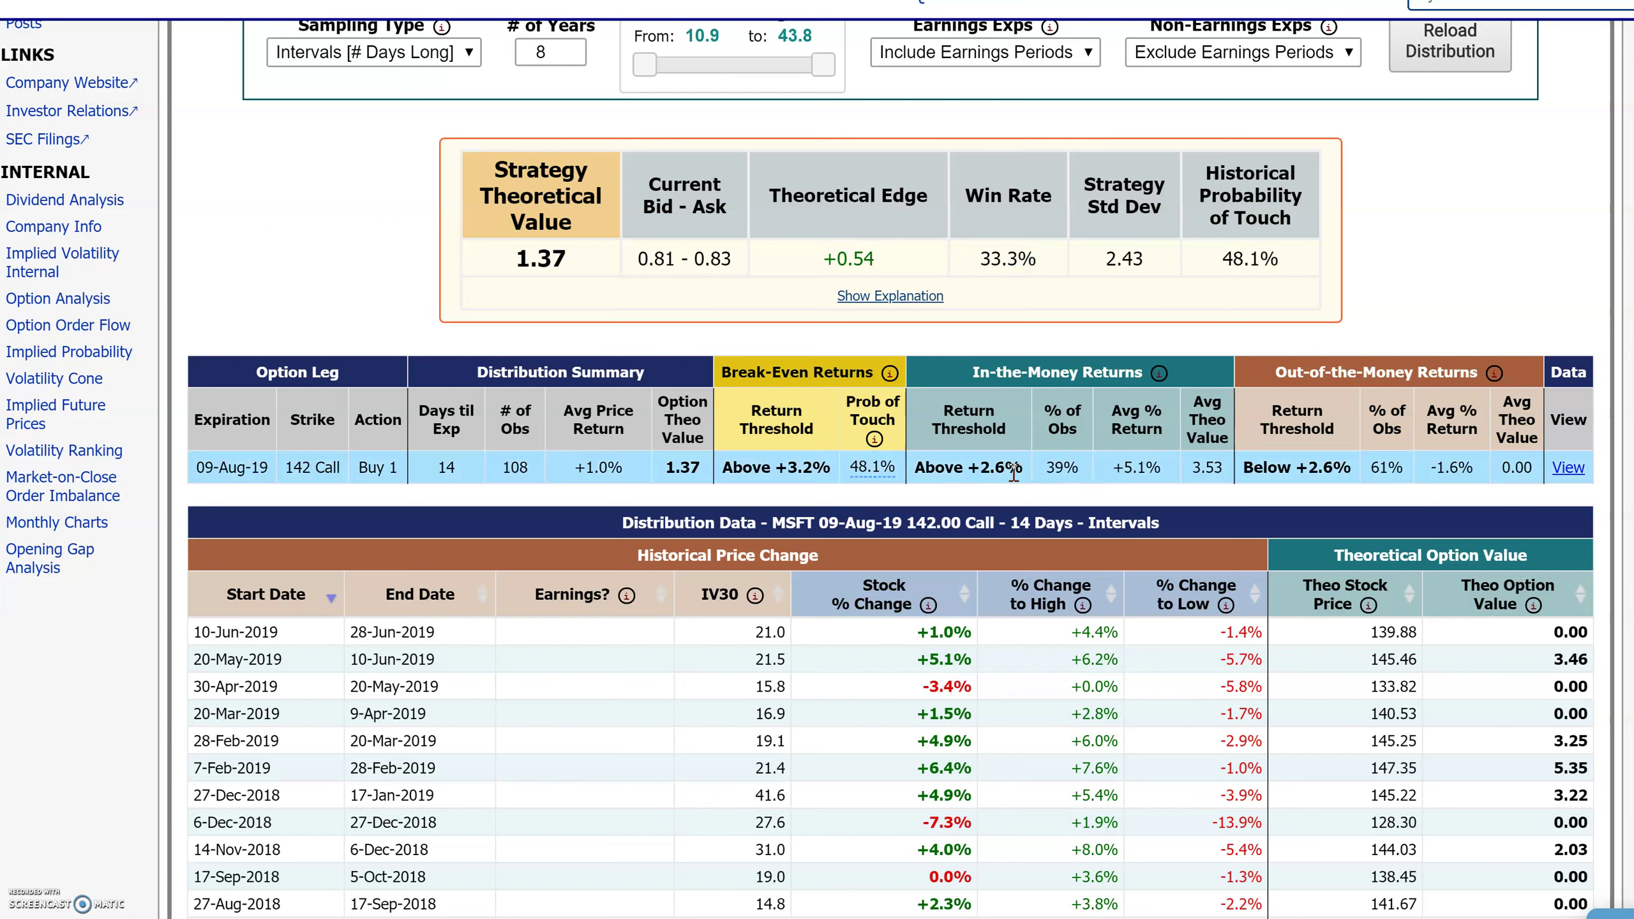
Compare the in-the-money and break-even return thresholds, checking the 142 call's quote in the option chain
drag(1015, 468, 975, 469)
drag(818, 468, 774, 467)
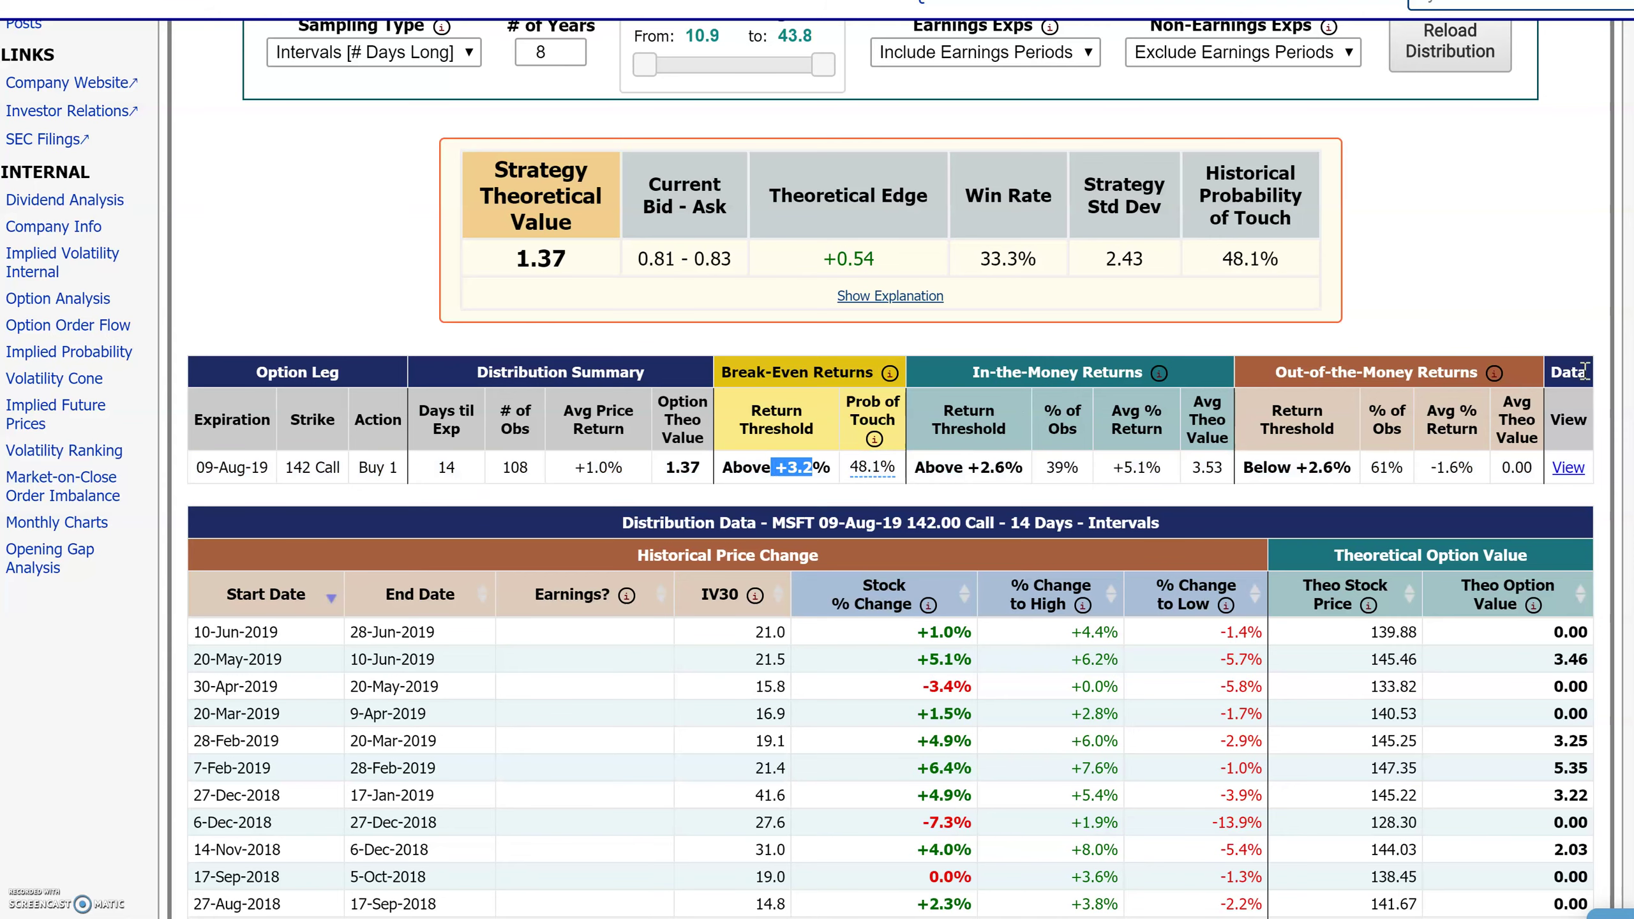
scroll(1068, 161, up, 8)
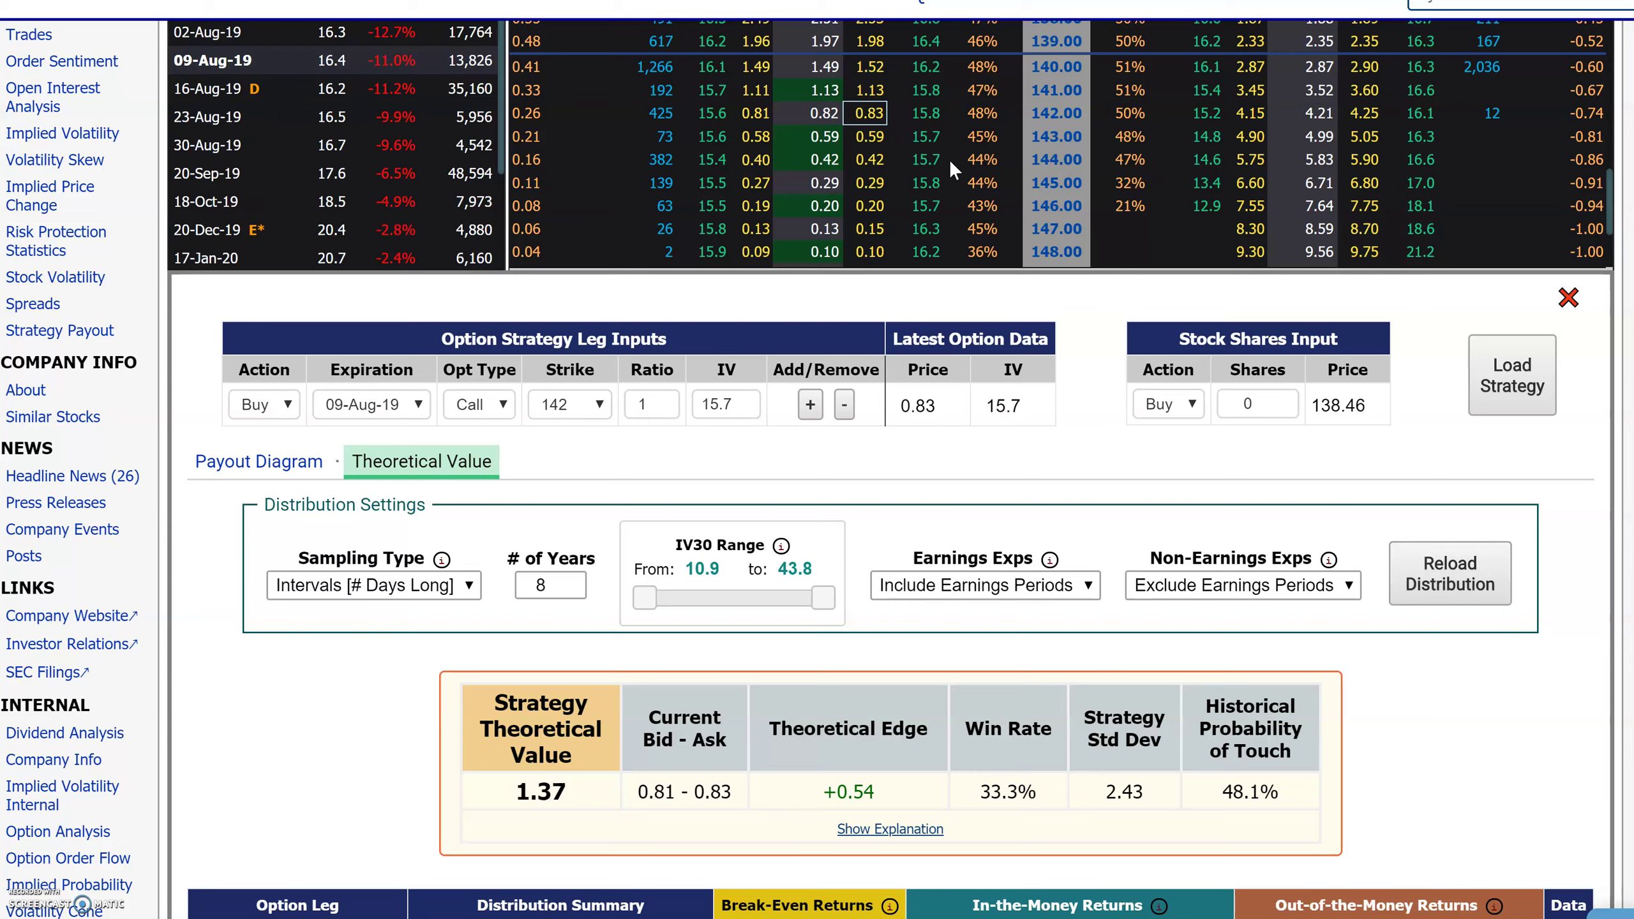
scroll(1407, 797, down, 8)
double_click(783, 469)
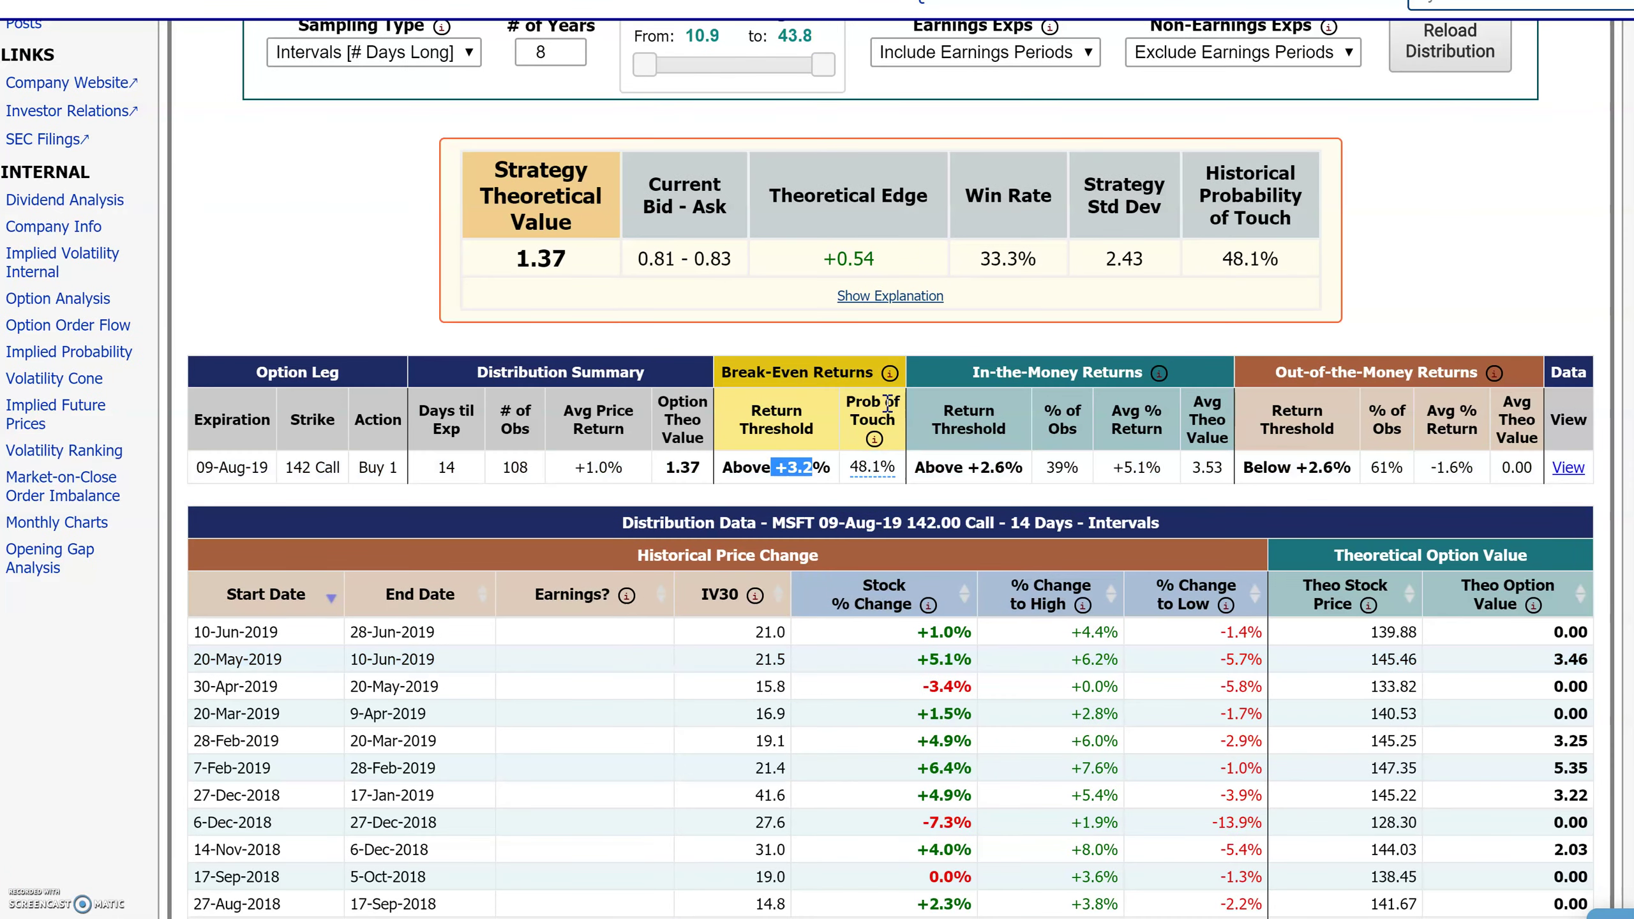
mouse_move(874, 440)
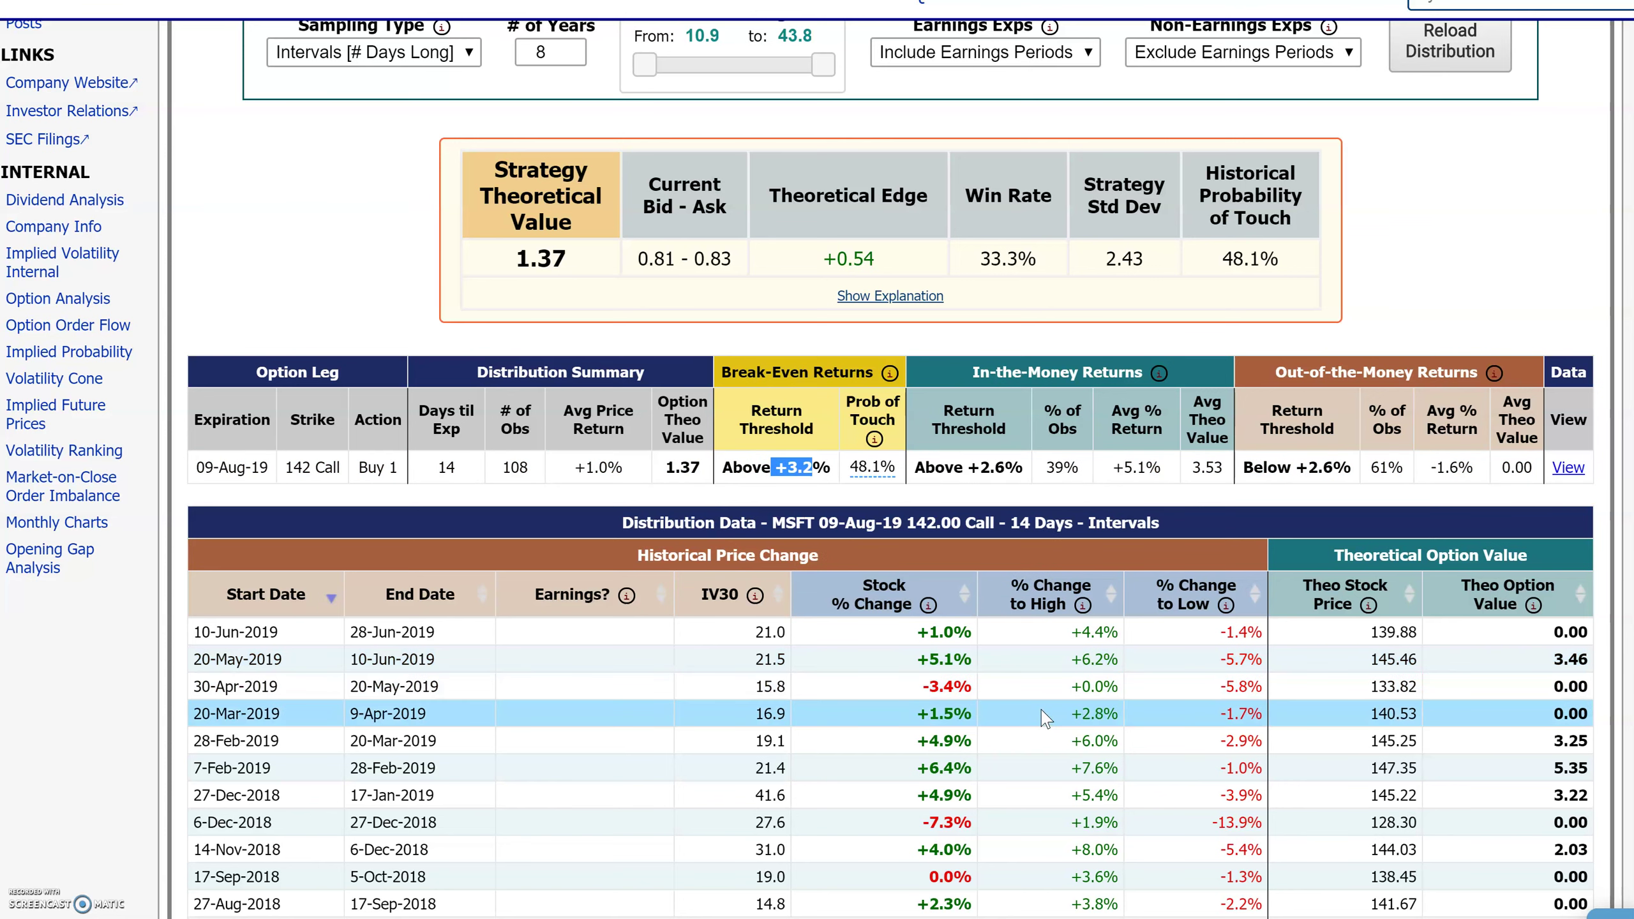
click(812, 470)
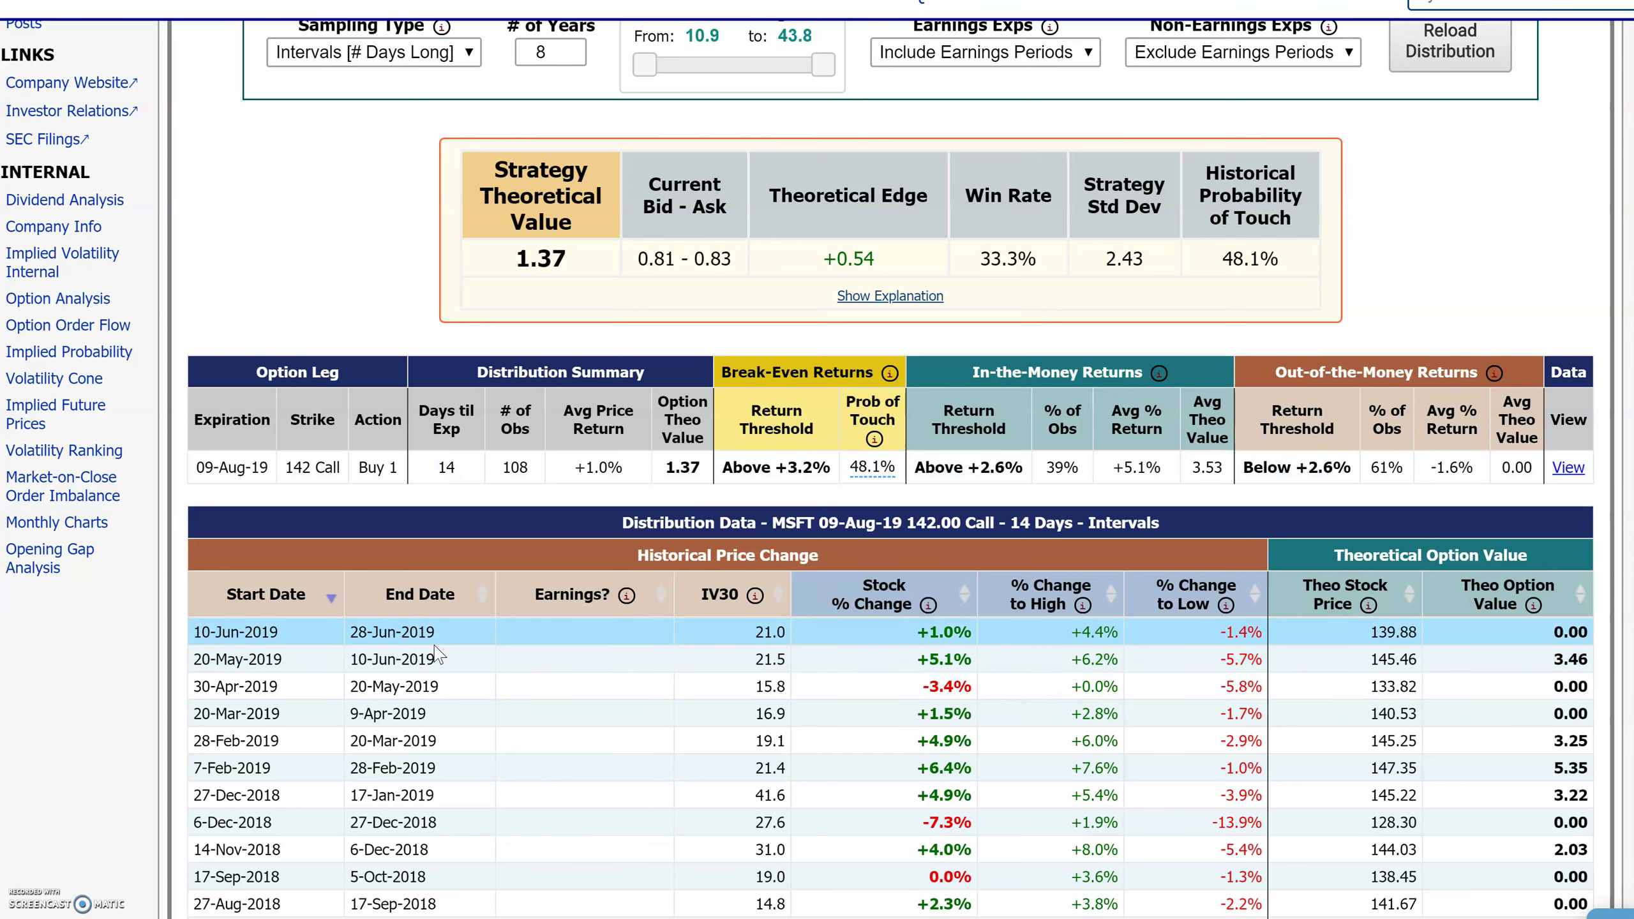
Inspect the 10-Jun-2019 interval's dates, stock change and change to high against the break-even threshold, and the highs of the following intervals
drag(284, 639, 192, 633)
drag(451, 637, 347, 640)
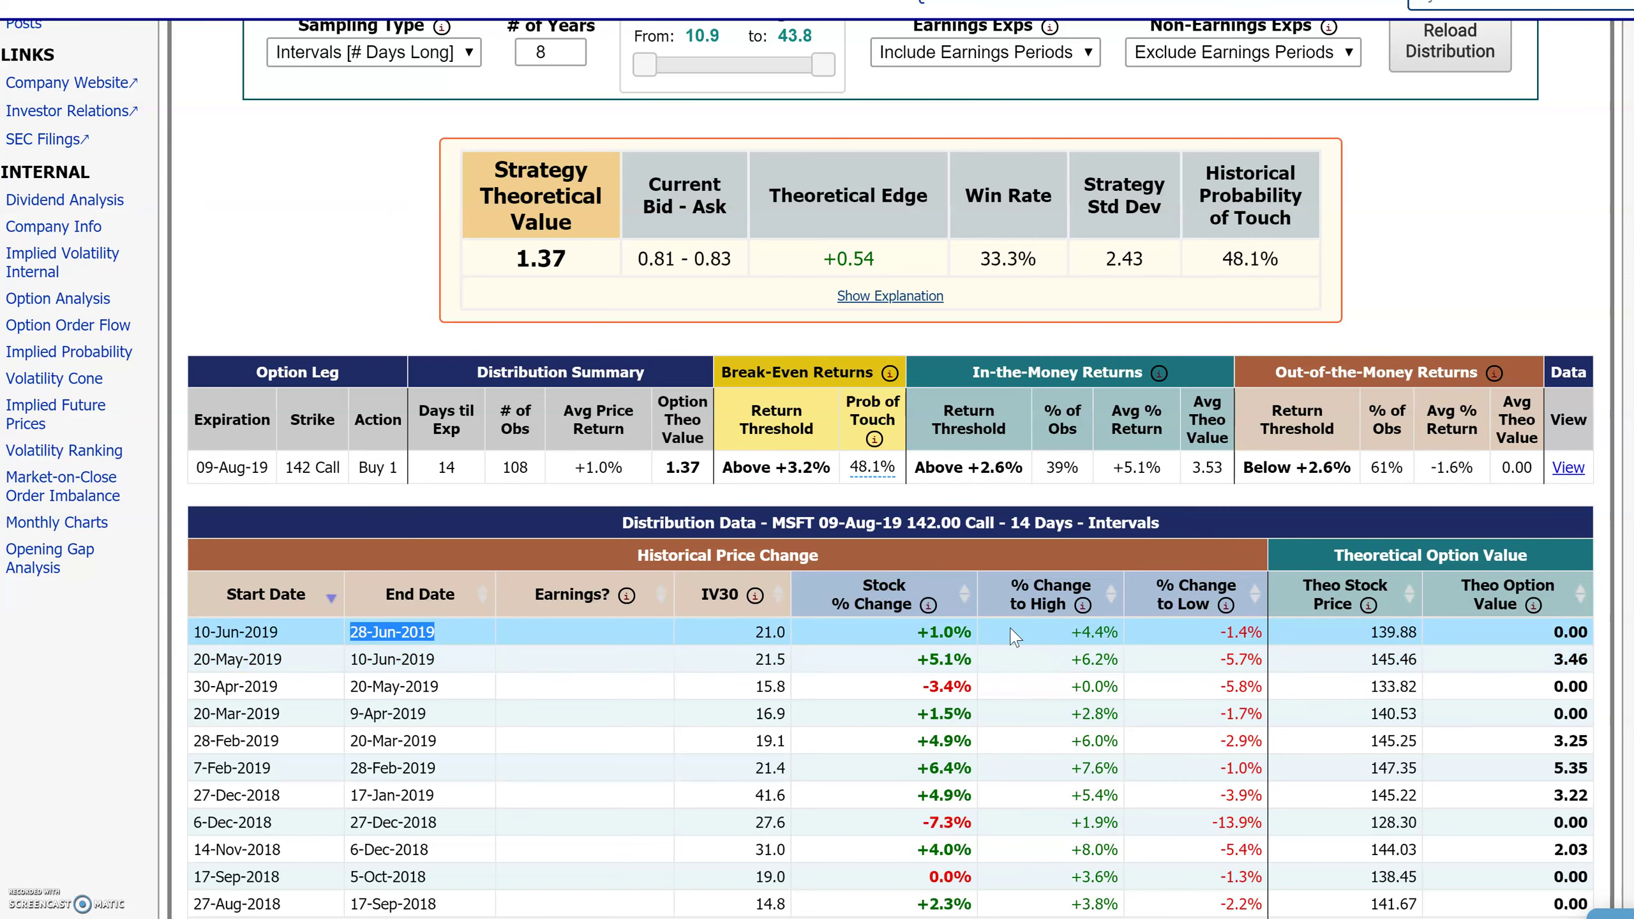
drag(967, 633, 935, 635)
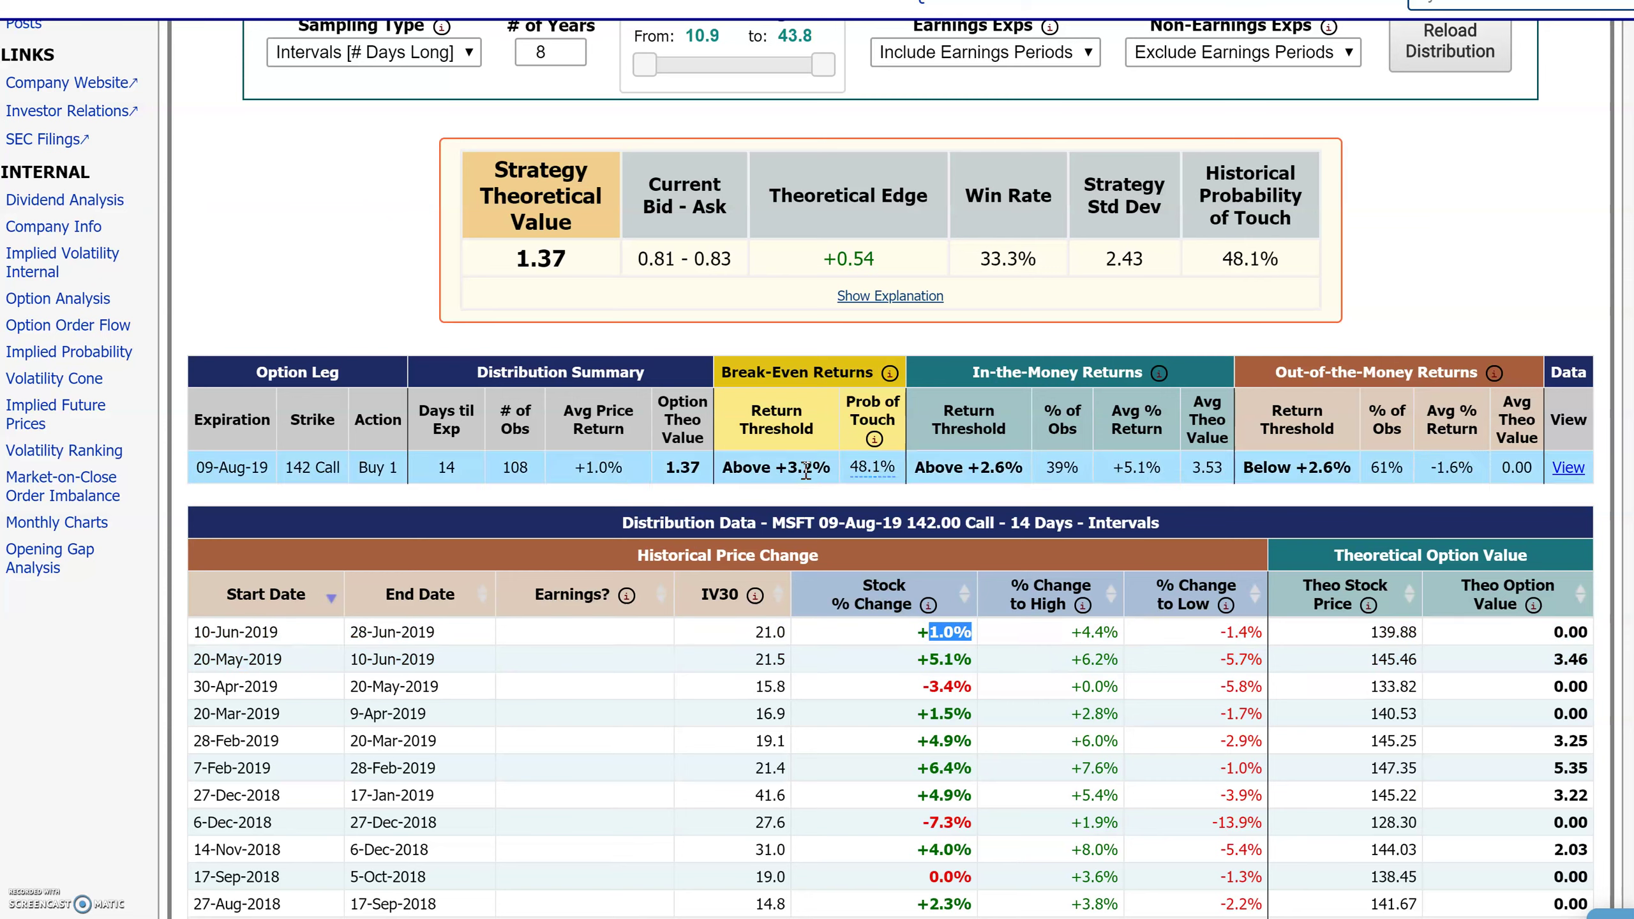
click(965, 648)
drag(972, 634, 916, 633)
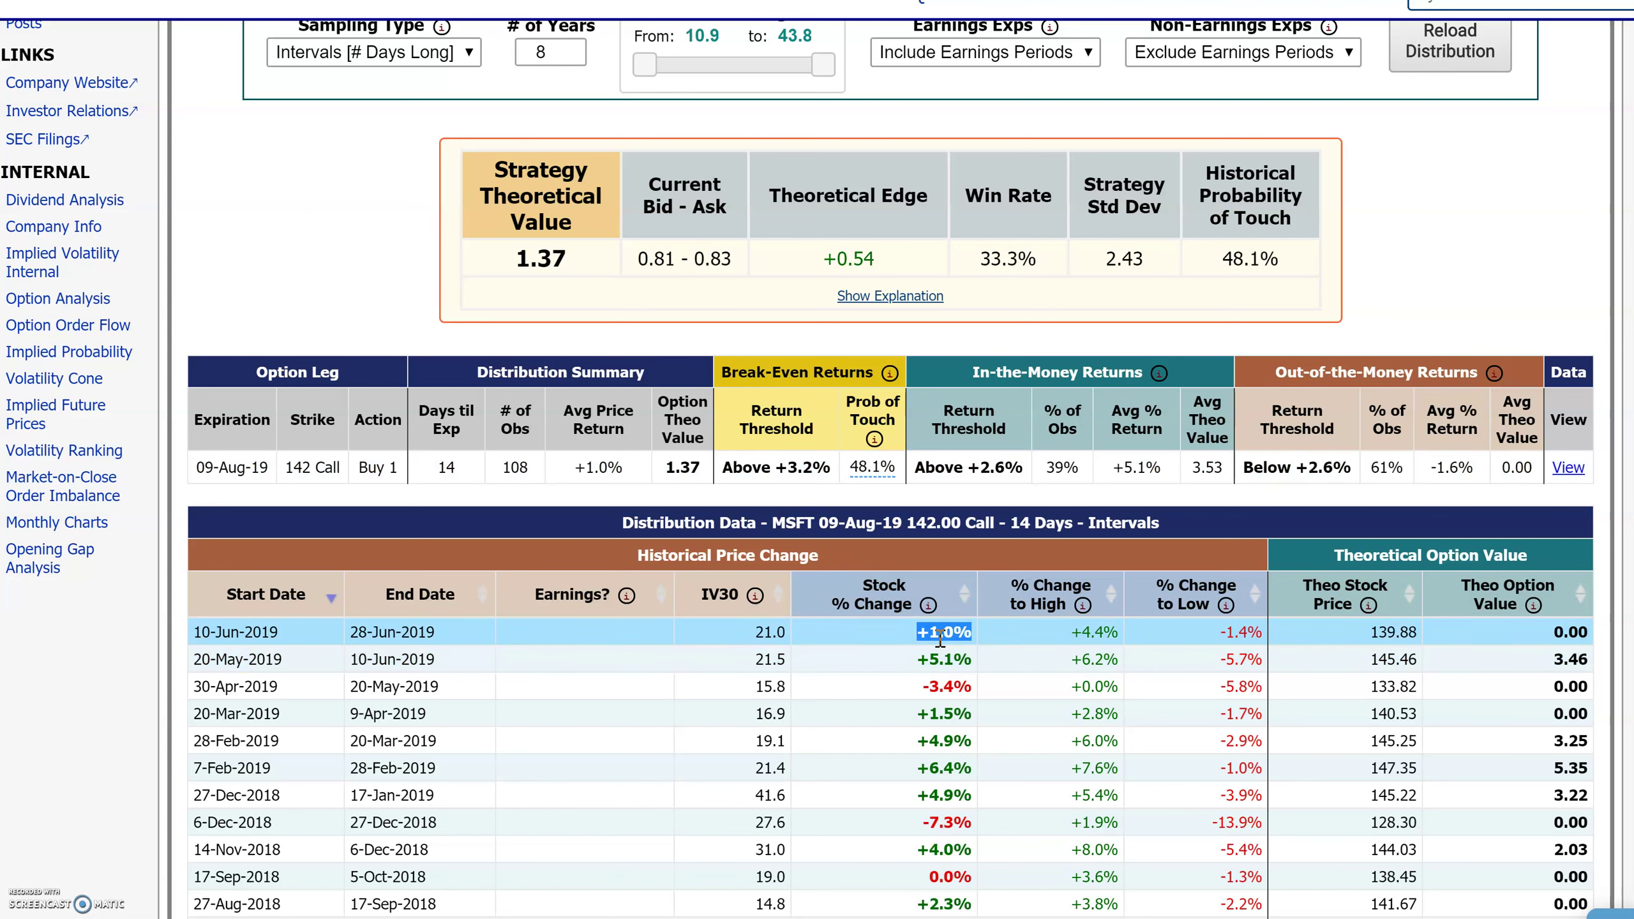
drag(1069, 632, 1113, 631)
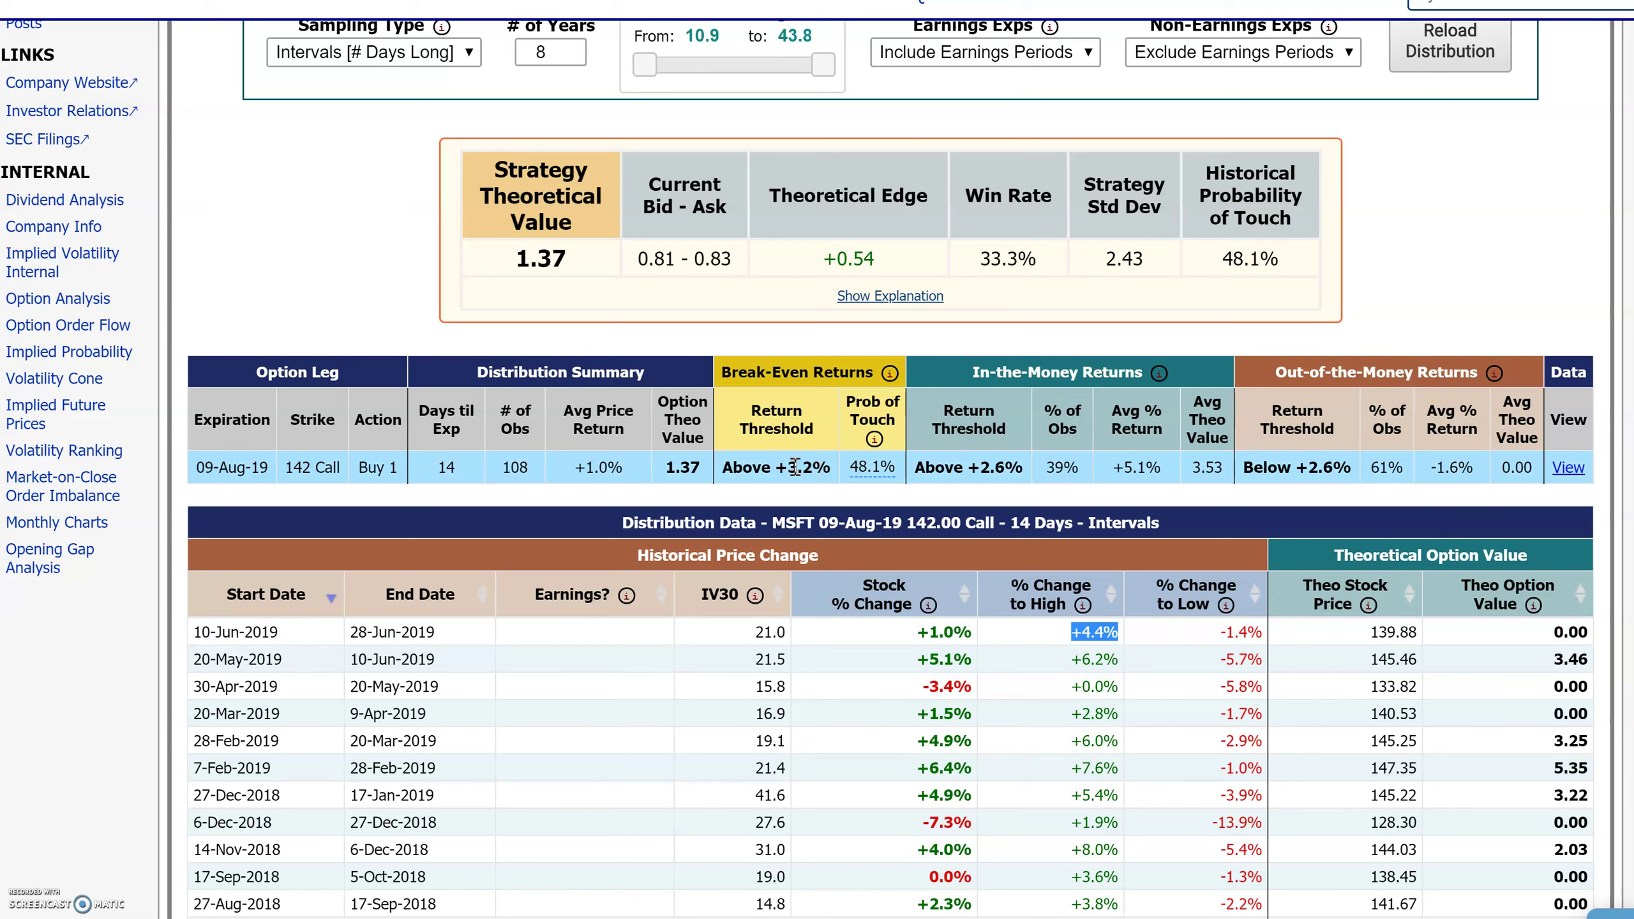
drag(1090, 659, 1105, 662)
click(1123, 707)
Read the explanation of the call's probability of touch and compare the strategy theoretical value with the current bid-ask
mouse_move(864, 475)
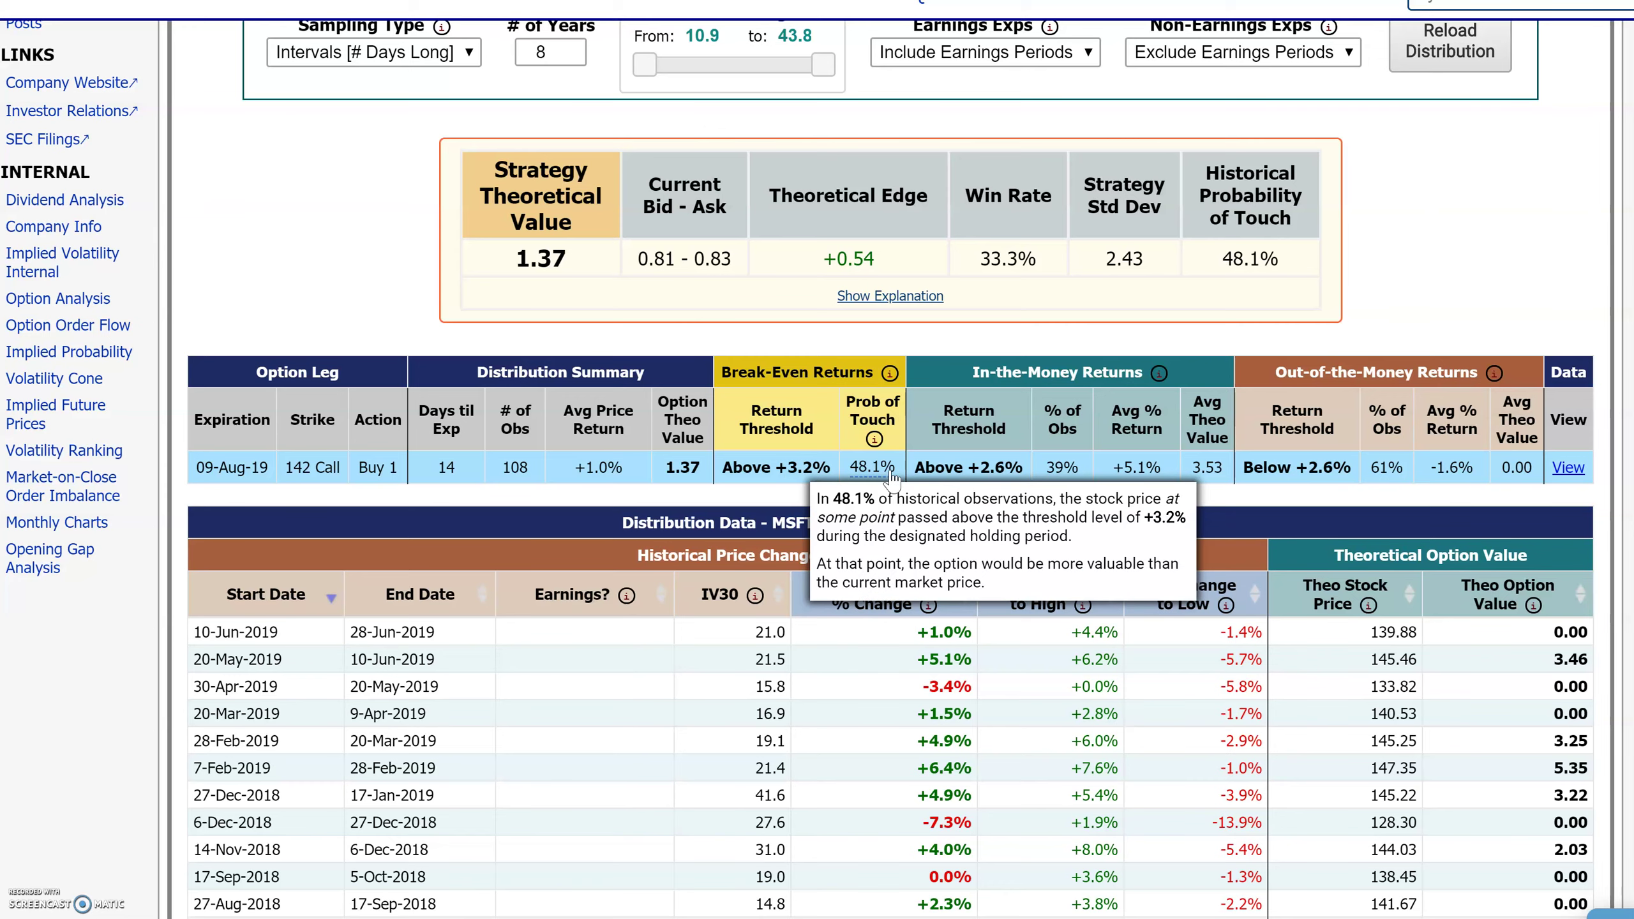
scroll(901, 476, down, 3)
scroll(976, 458, up, 3)
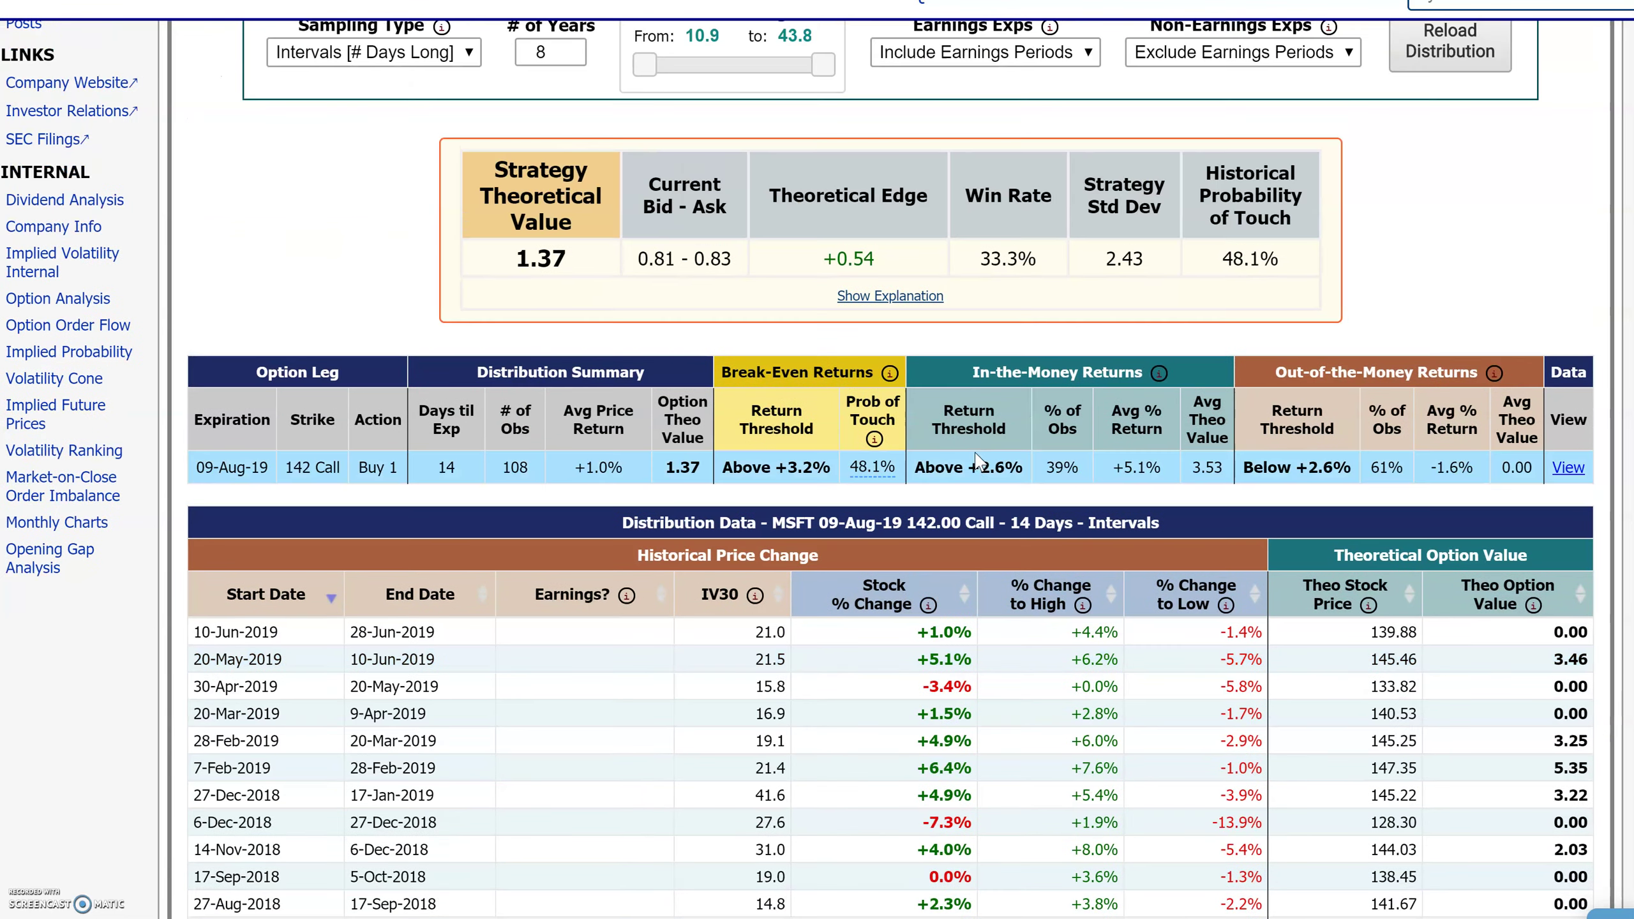
drag(582, 262, 466, 251)
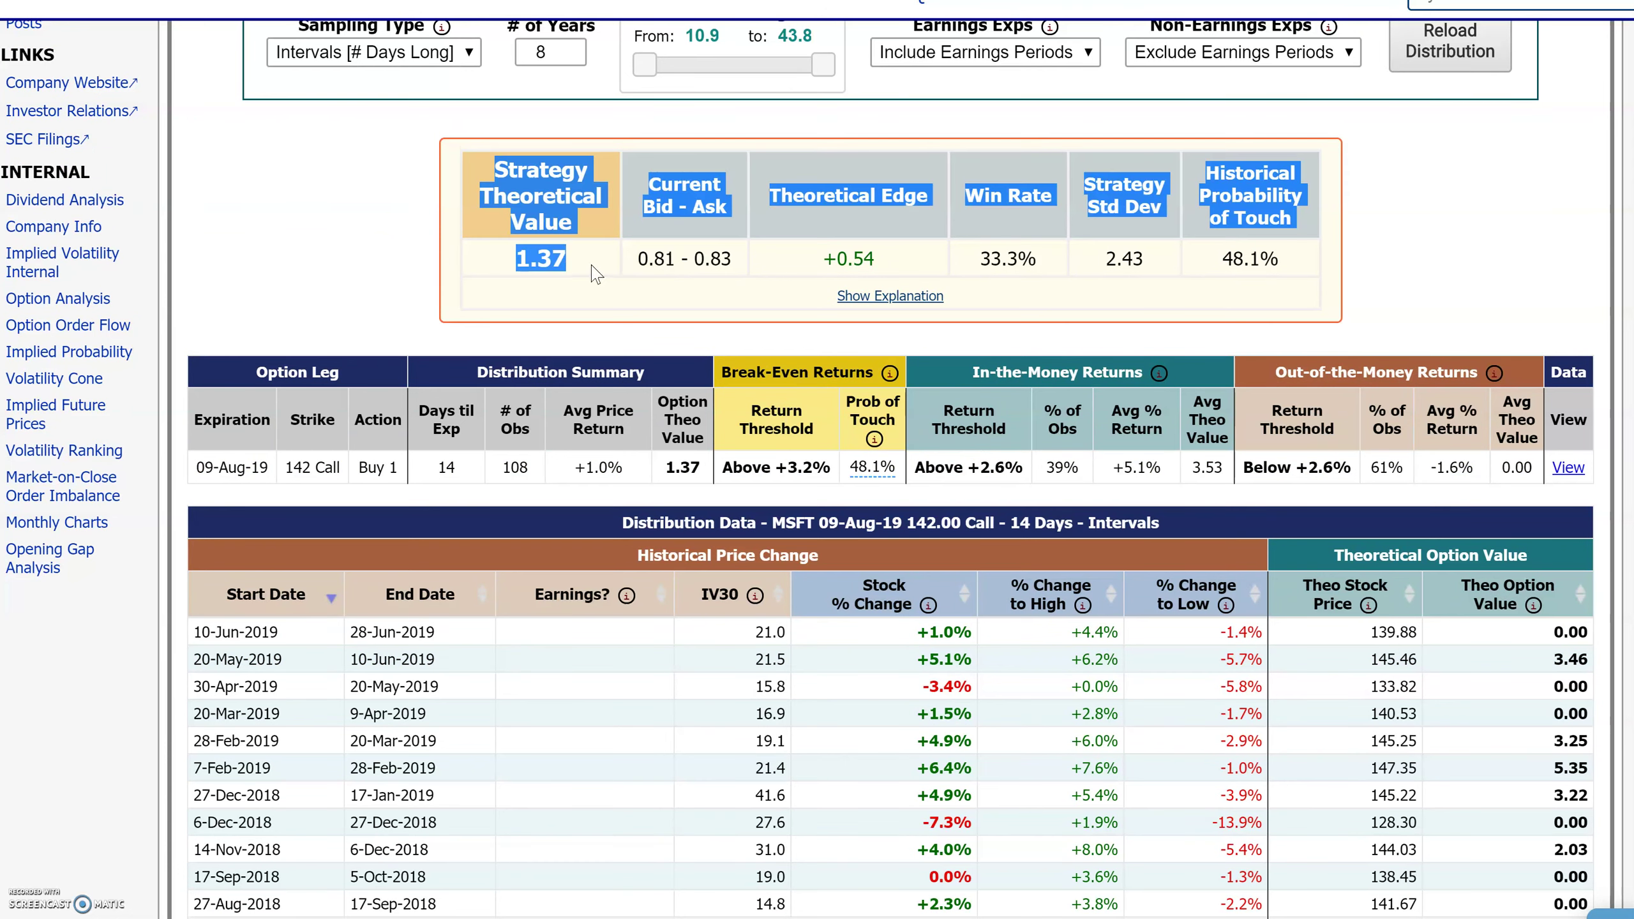
drag(740, 259, 491, 259)
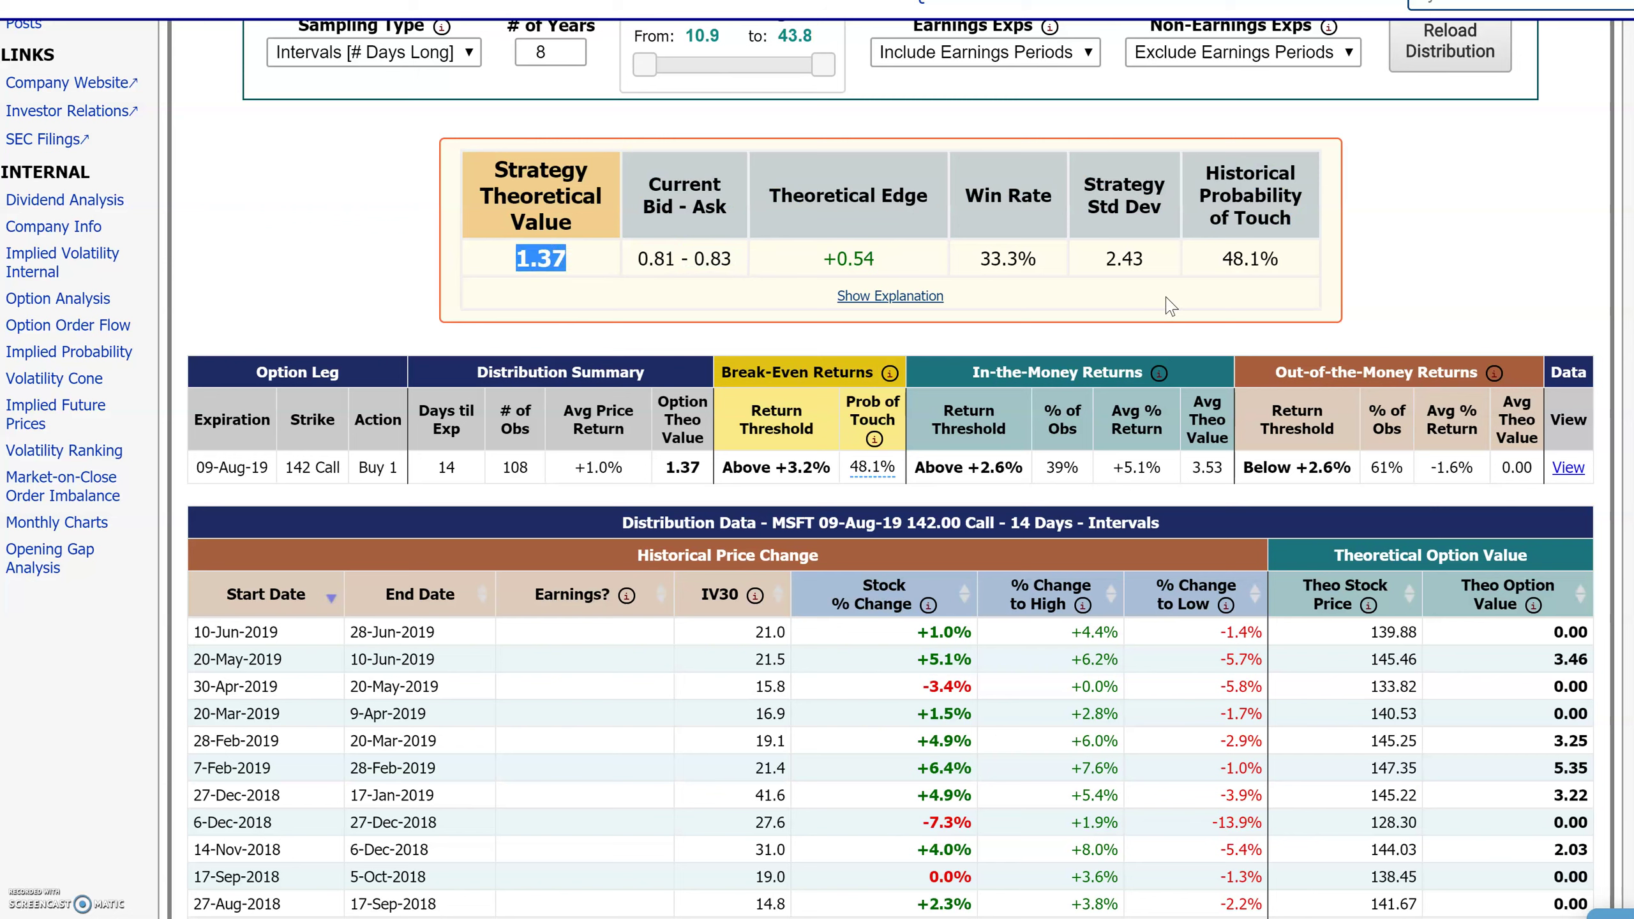
Replace the 142 call strategy with a 09-Aug-19 call spread, buying the 138 call and selling the 141 call, and load it
scroll(1508, 309, up, 5)
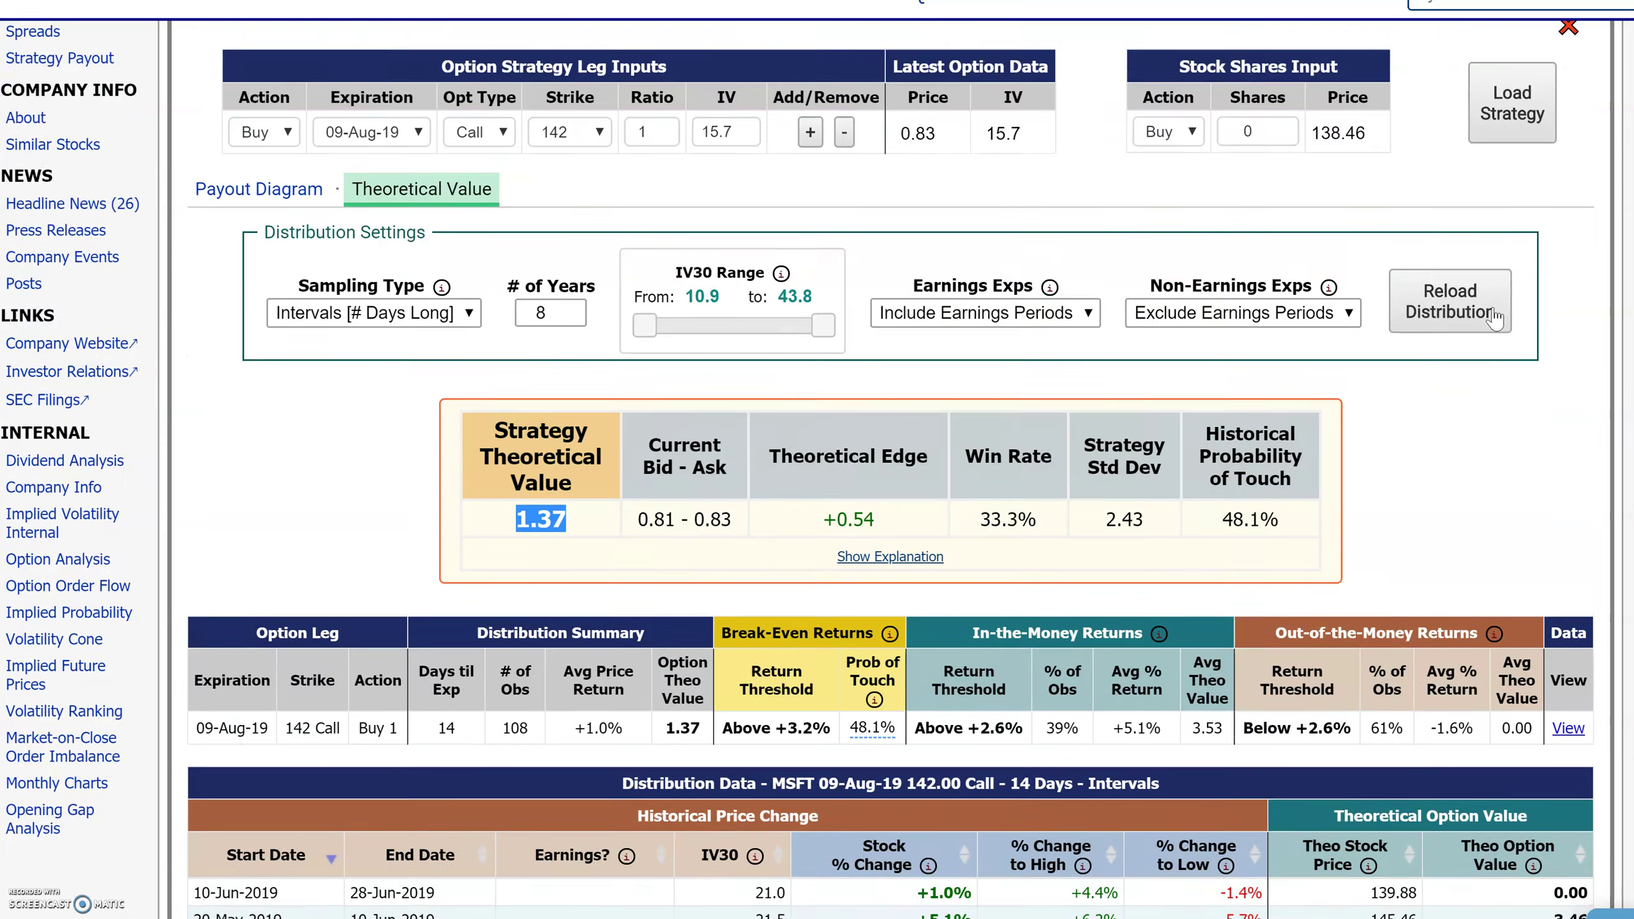
click(1568, 169)
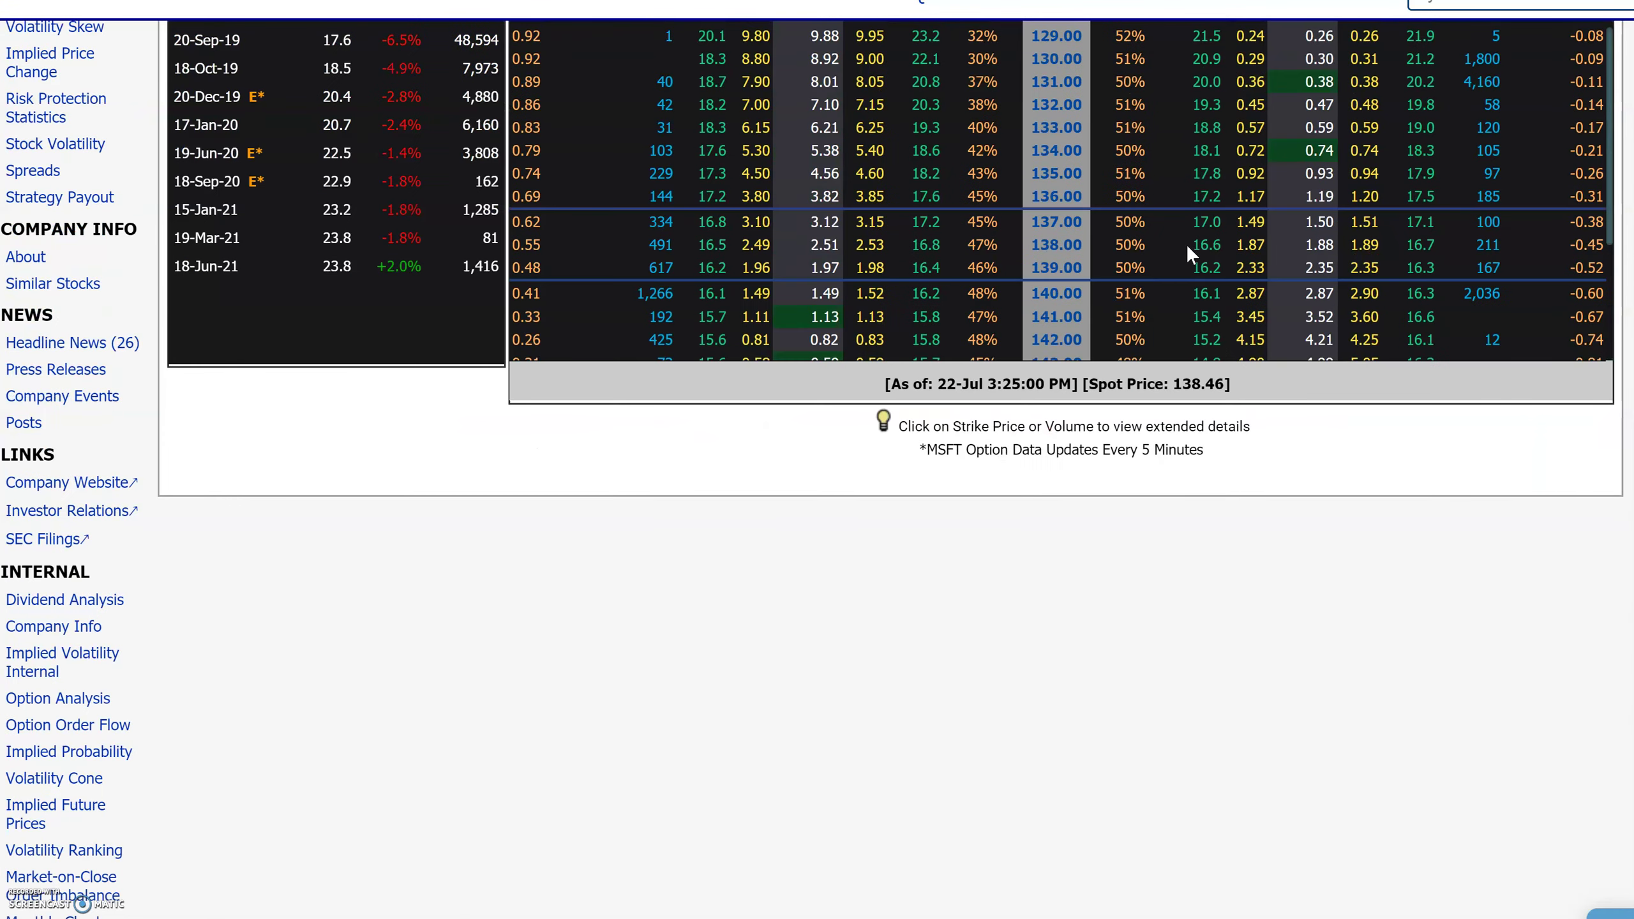
click(873, 253)
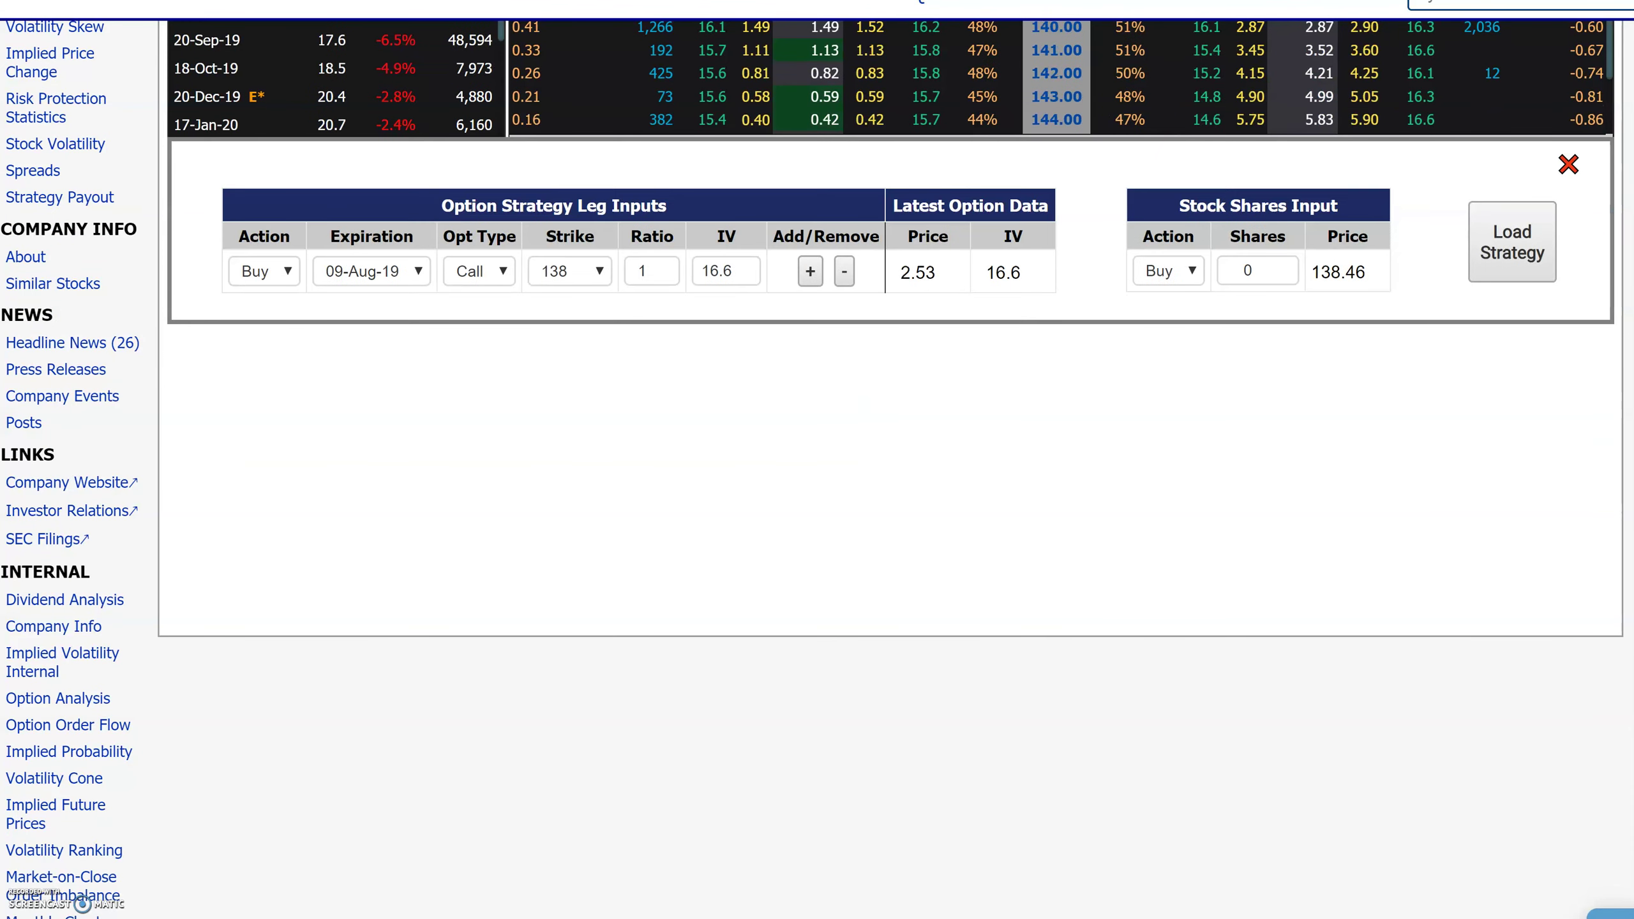
scroll(1090, 321, up, 4)
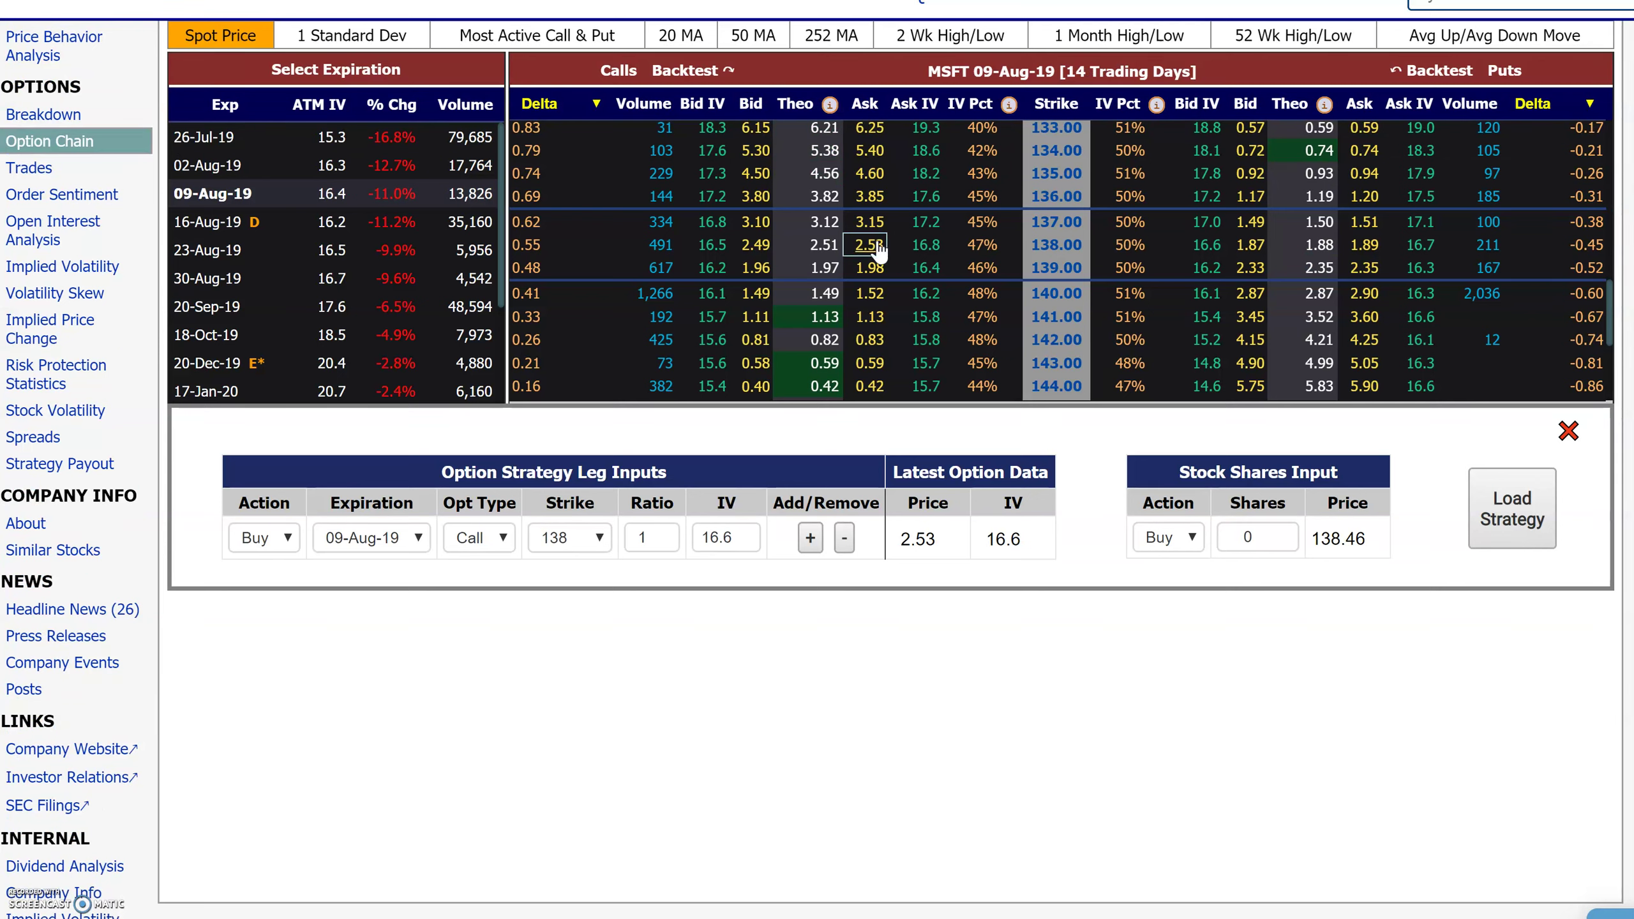
click(756, 318)
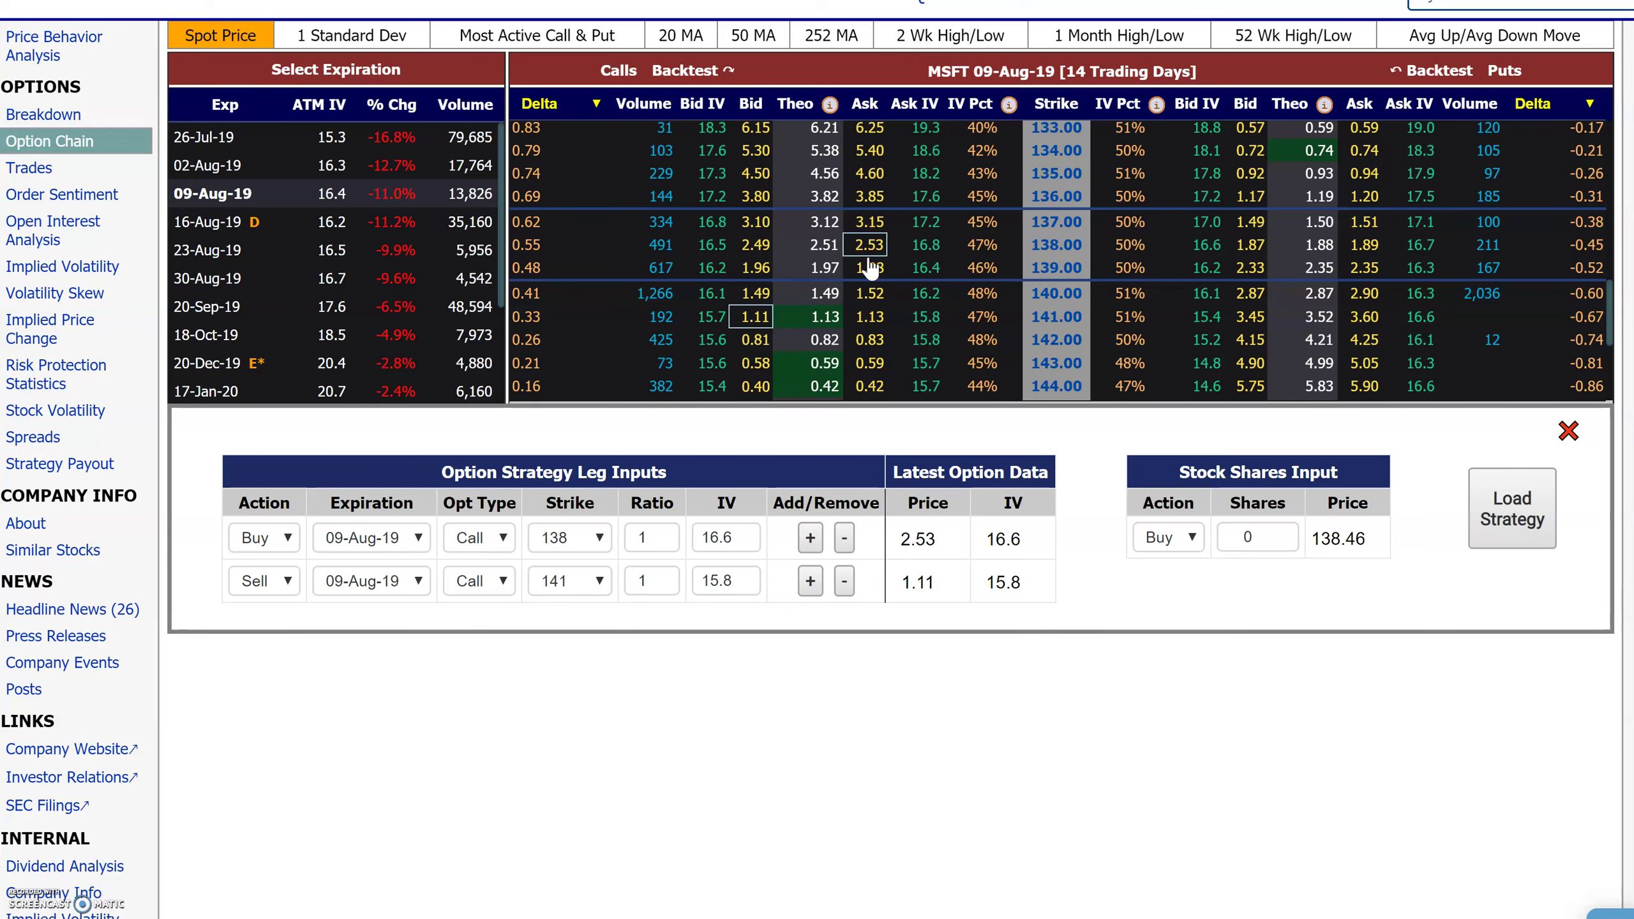
click(1508, 512)
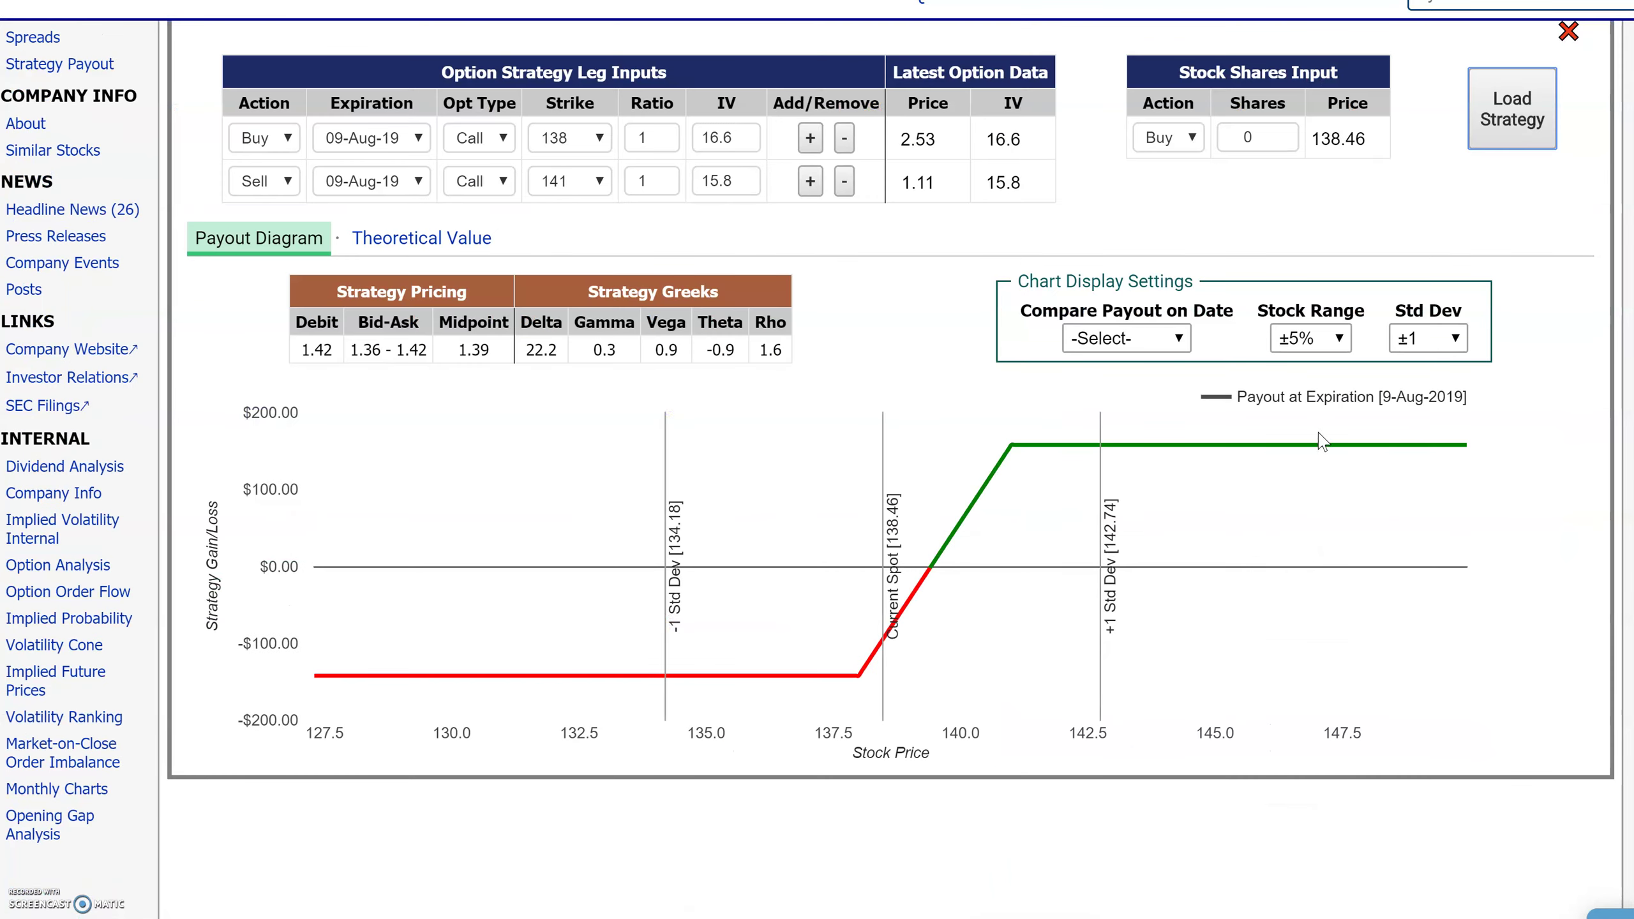
Open the call spread's theoretical value analysis and compare the theoretical value, current bid-ask and theoretical edge
click(471, 238)
drag(603, 575, 532, 570)
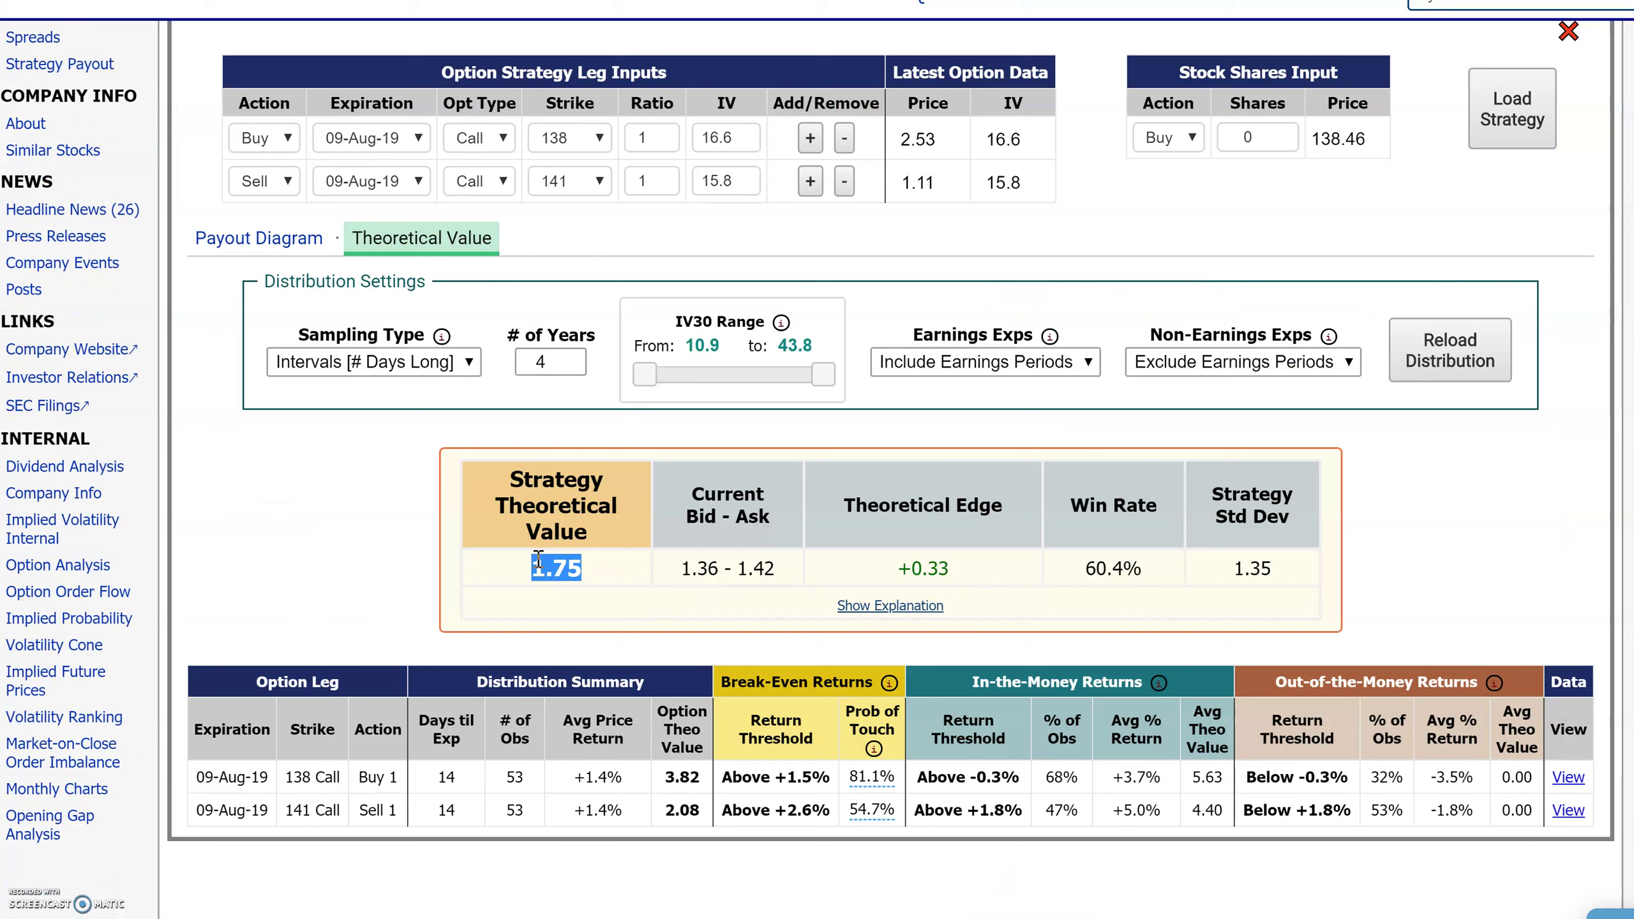
drag(734, 569, 679, 569)
click(794, 577)
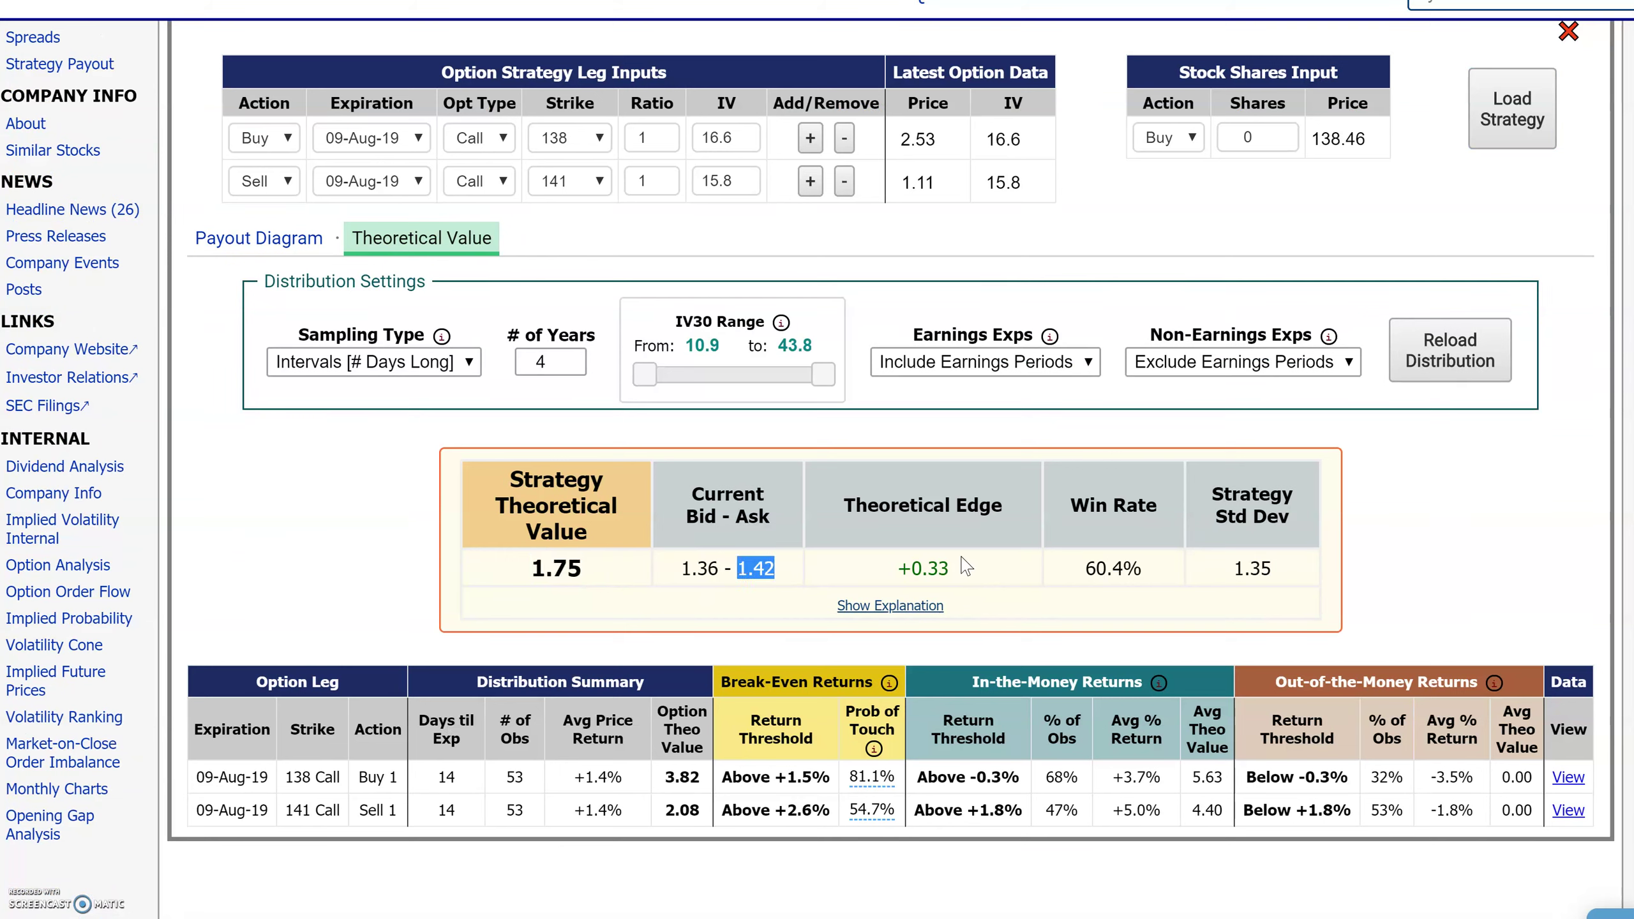
drag(968, 569, 897, 570)
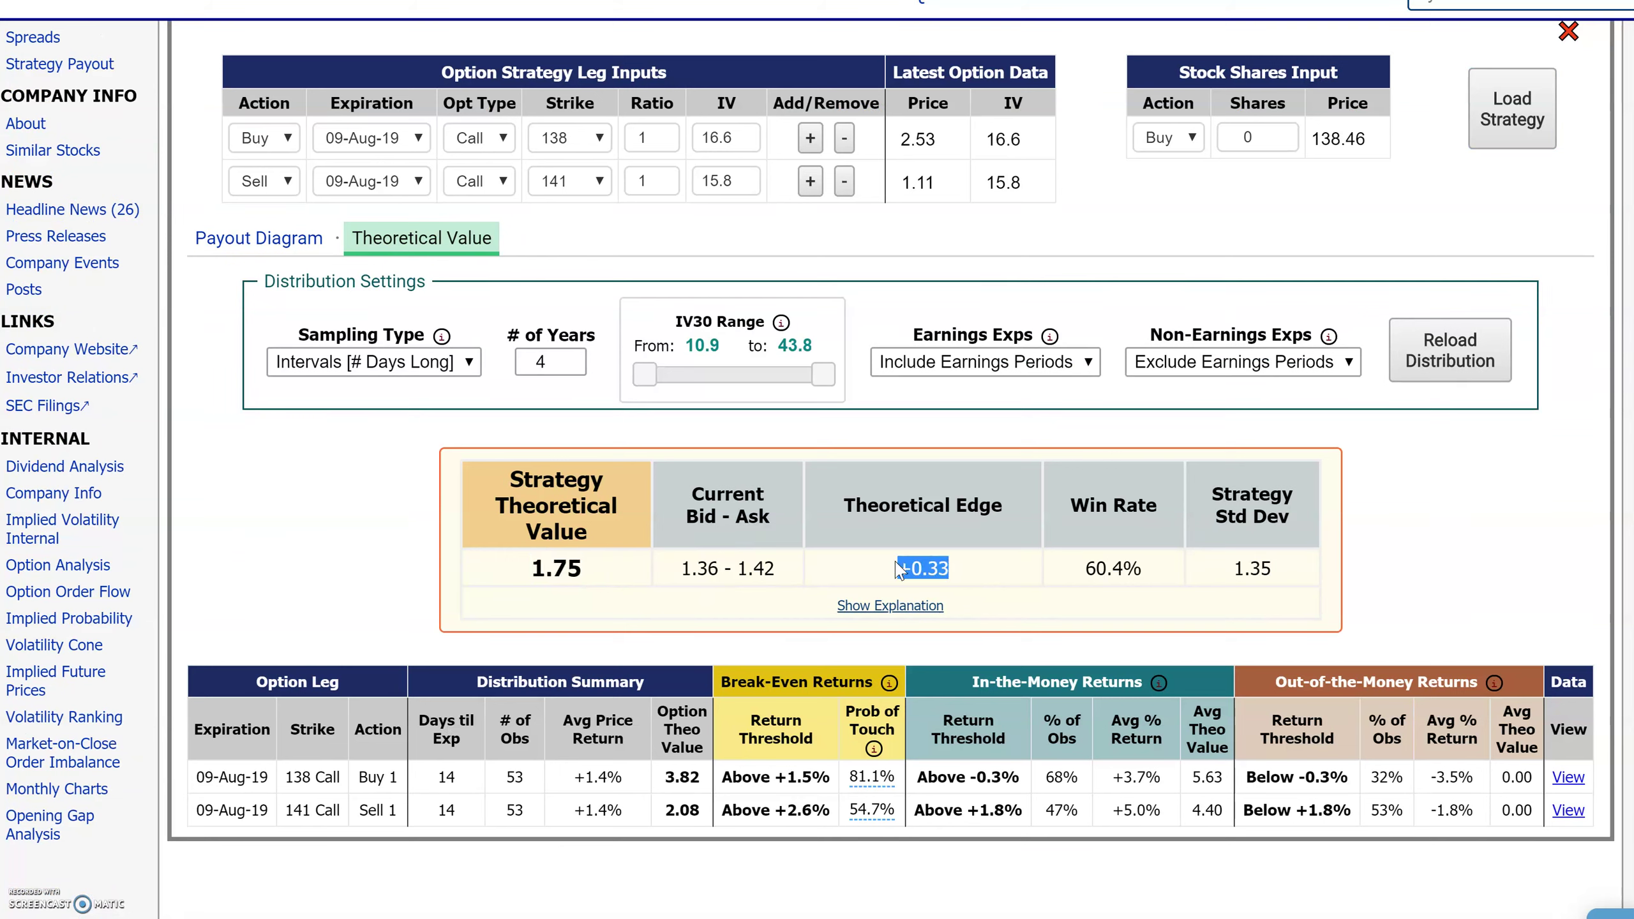
Extend the distribution's sampling history to 10 years and reload the distribution
double_click(573, 357)
click(573, 357)
click(573, 357)
click(573, 357)
click(573, 358)
click(1451, 360)
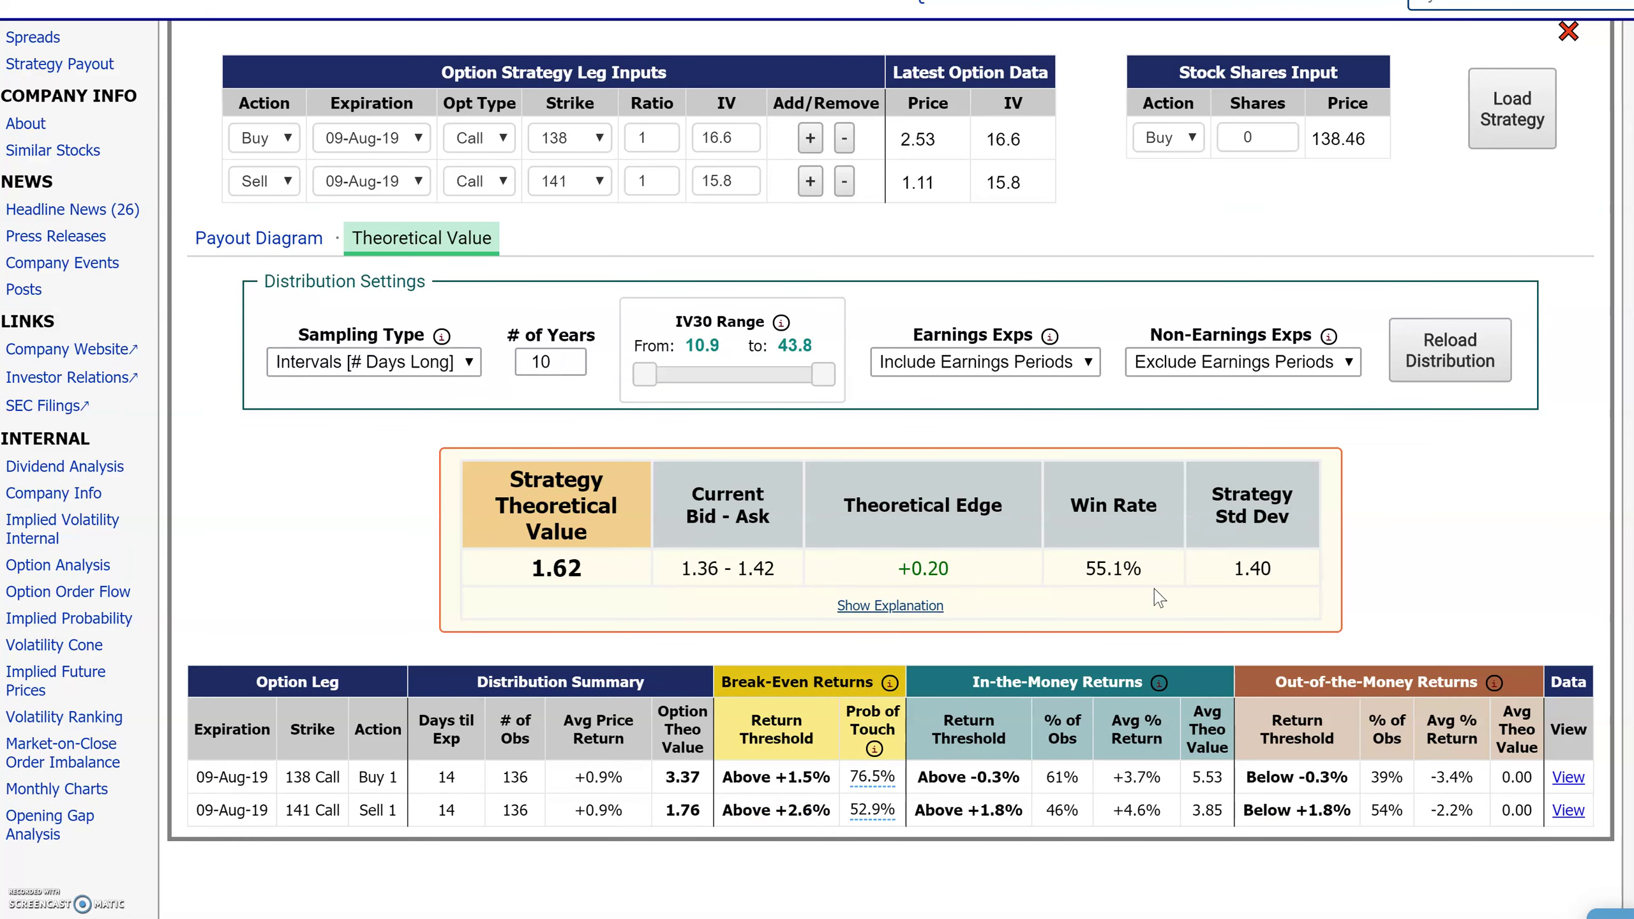
Compare the 10-year theoretical value with the bid-ask, edge and win rate, and review the per-leg return statistics
double_click(582, 567)
drag(796, 570, 666, 575)
drag(965, 577, 747, 570)
drag(1145, 570, 1085, 572)
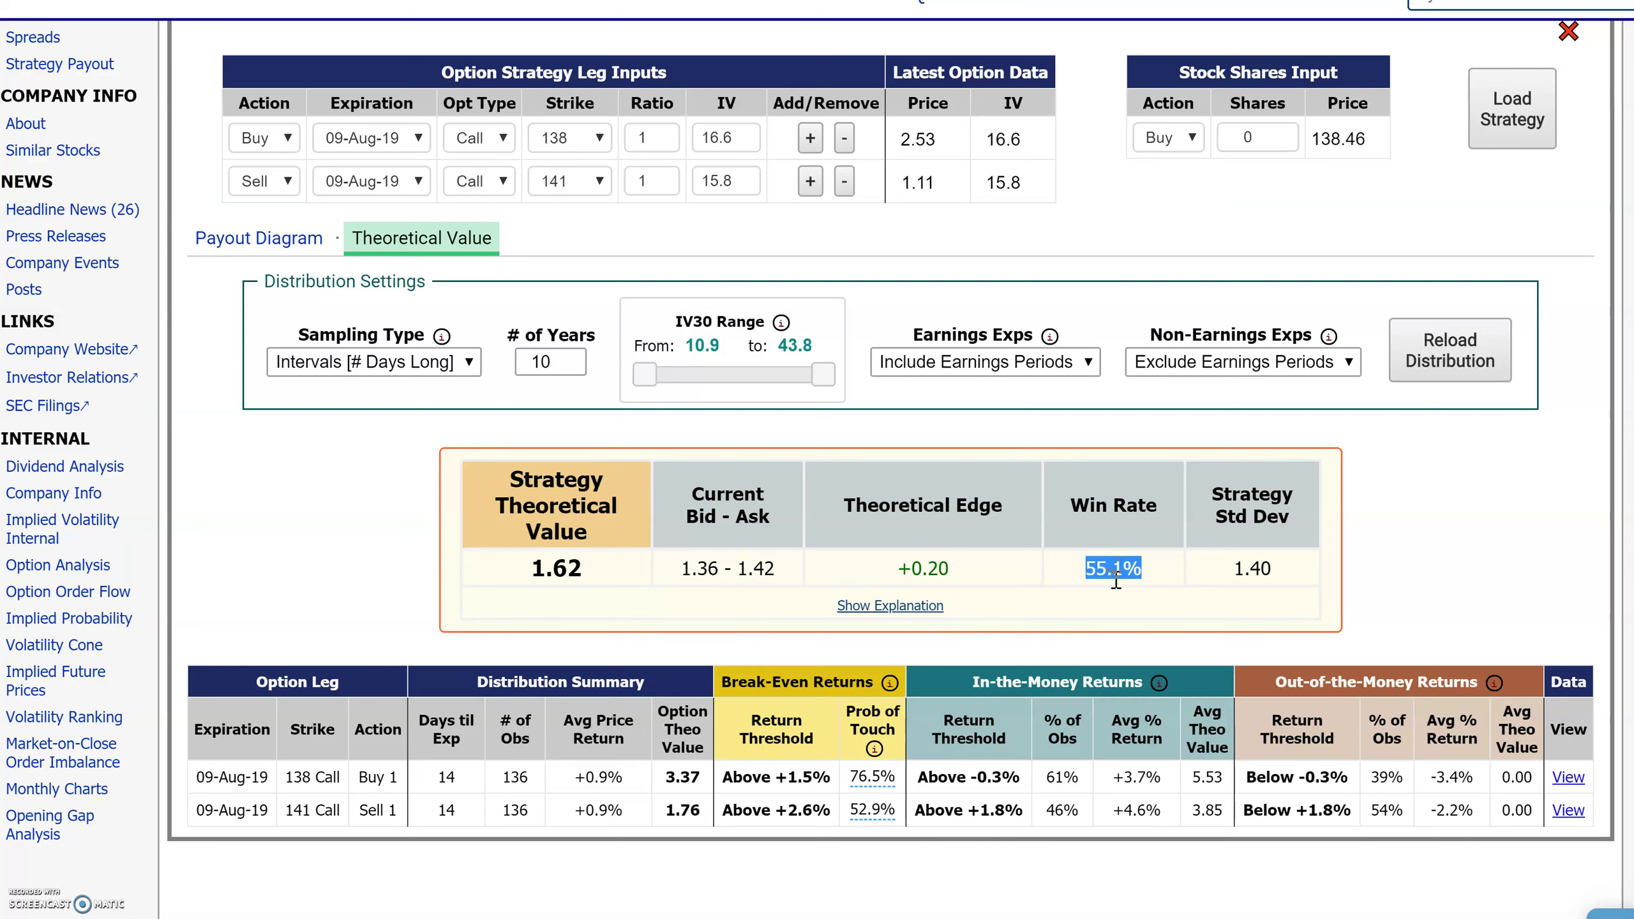
drag(588, 570, 512, 572)
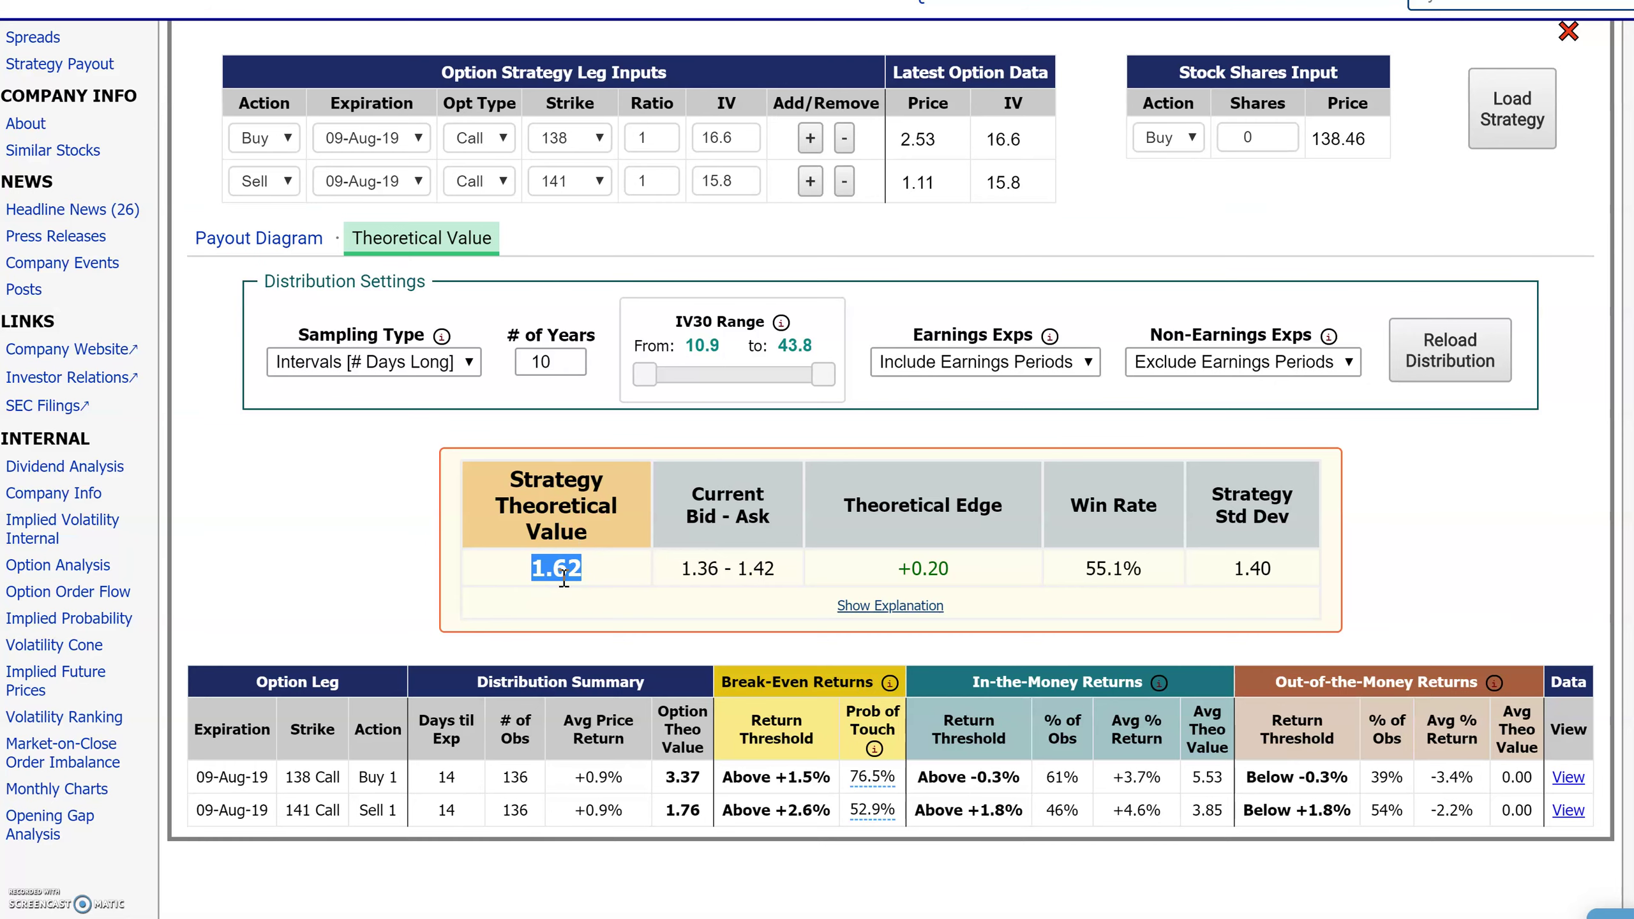
mouse_move(727, 570)
mouse_down()
mouse_move(675, 572)
mouse_move(724, 570)
mouse_up()
scroll(765, 568, down, 4)
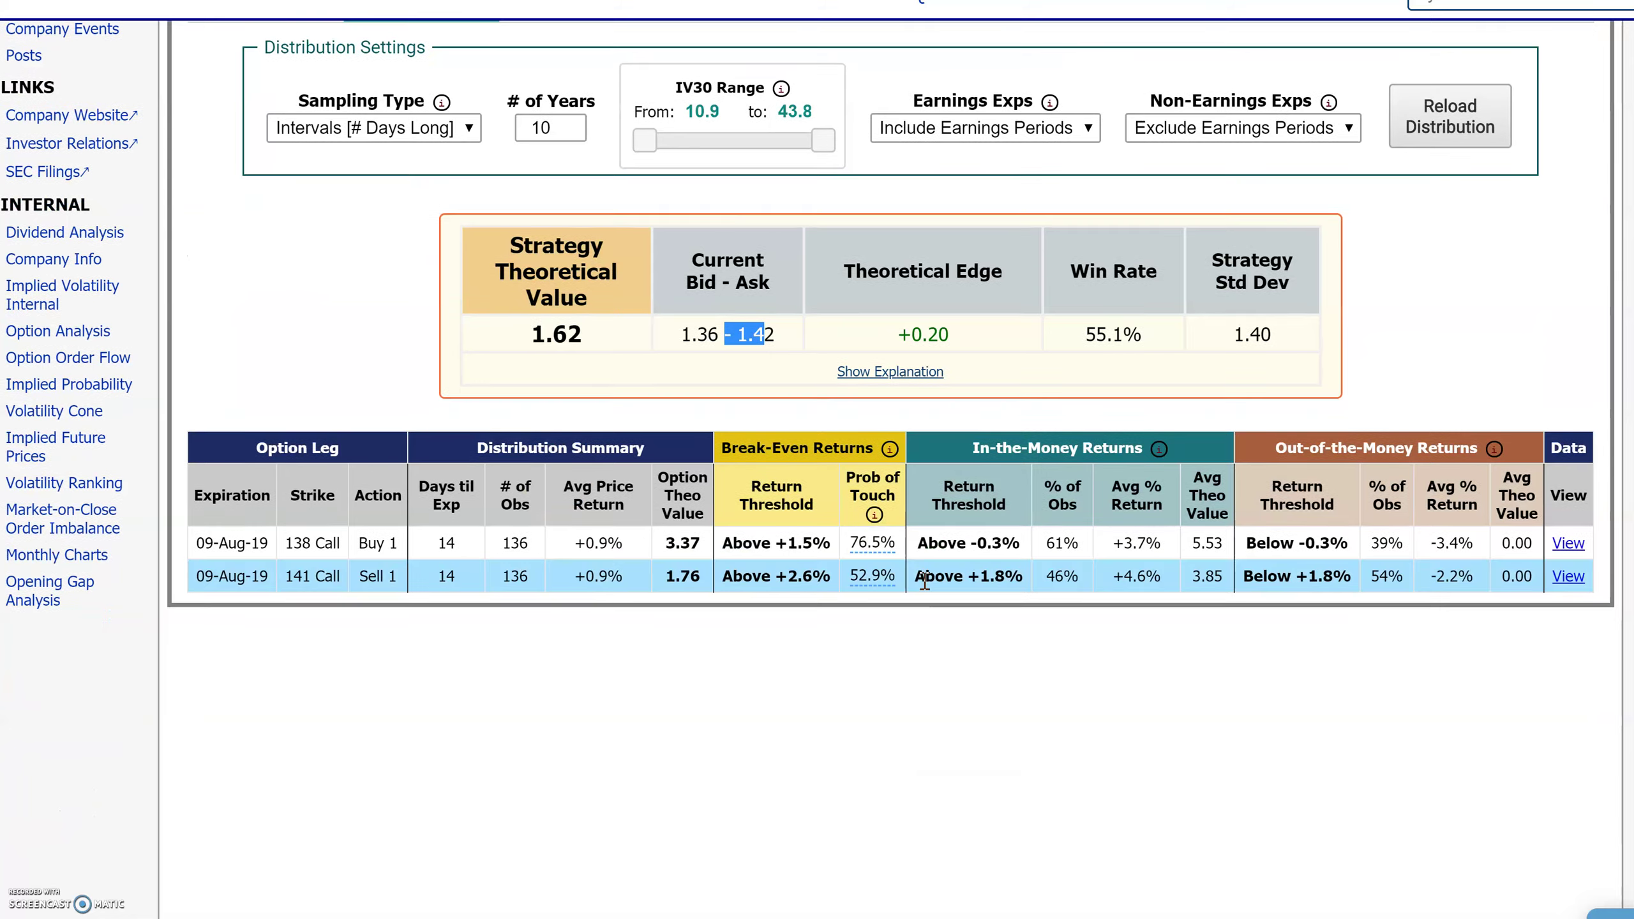
scroll(1085, 531, up, 6)
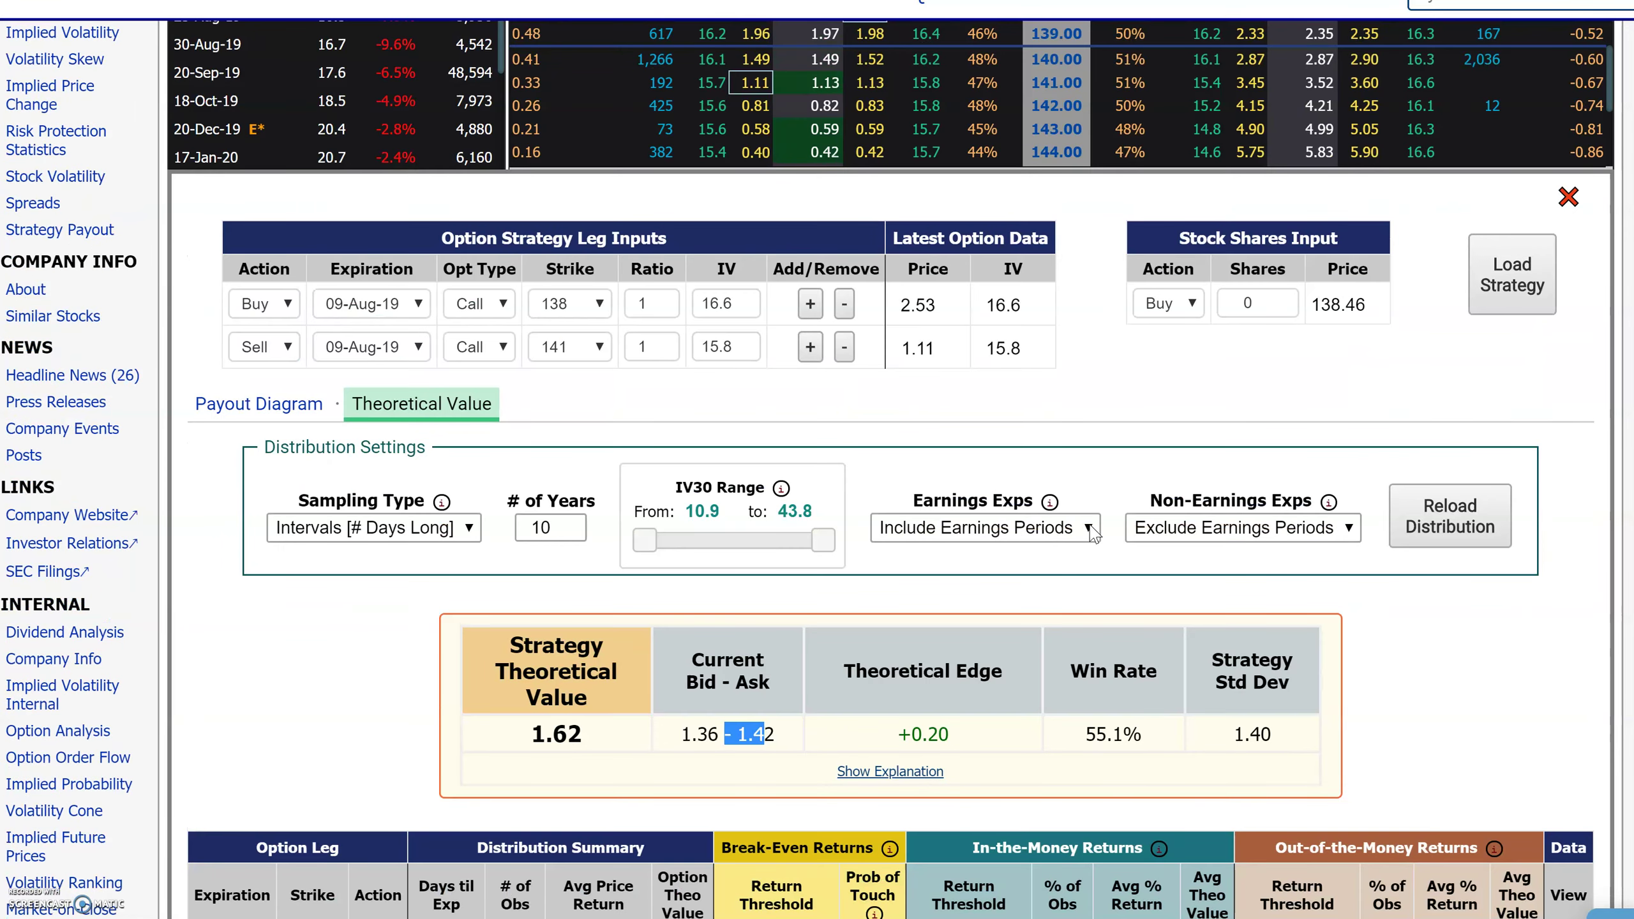